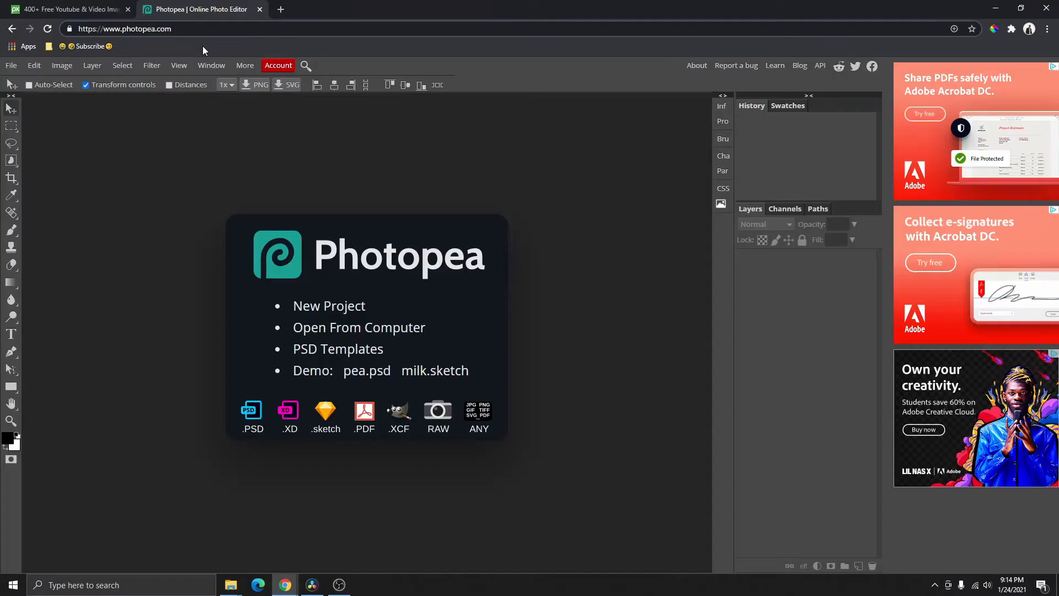
Create a new project from the Youtube Cover preset, 2560 × 1440 px, with a transparent background.
left_click_drag(172, 29, 90, 31)
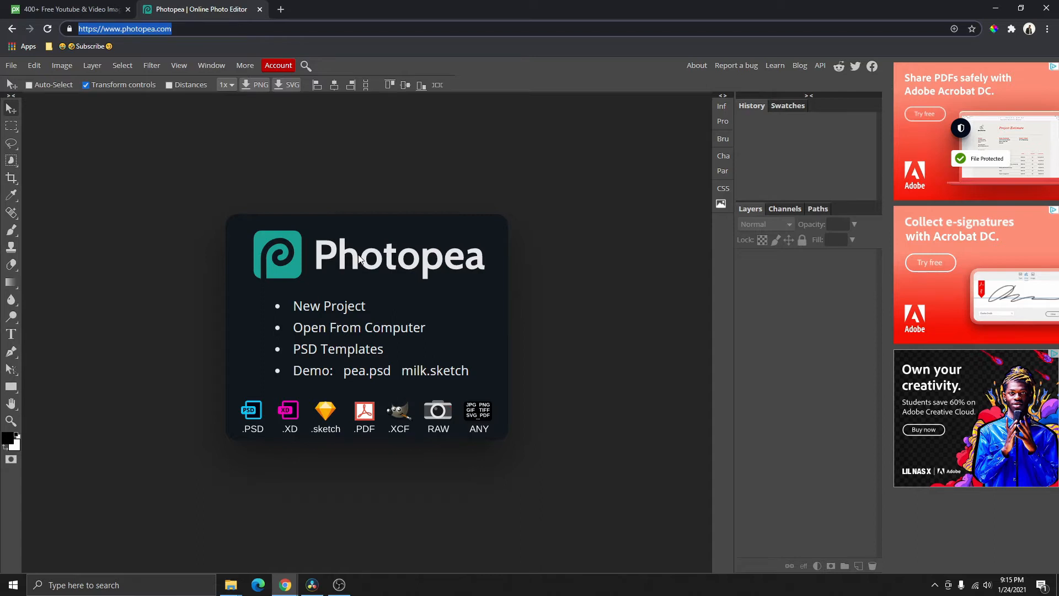
left_click(328, 308)
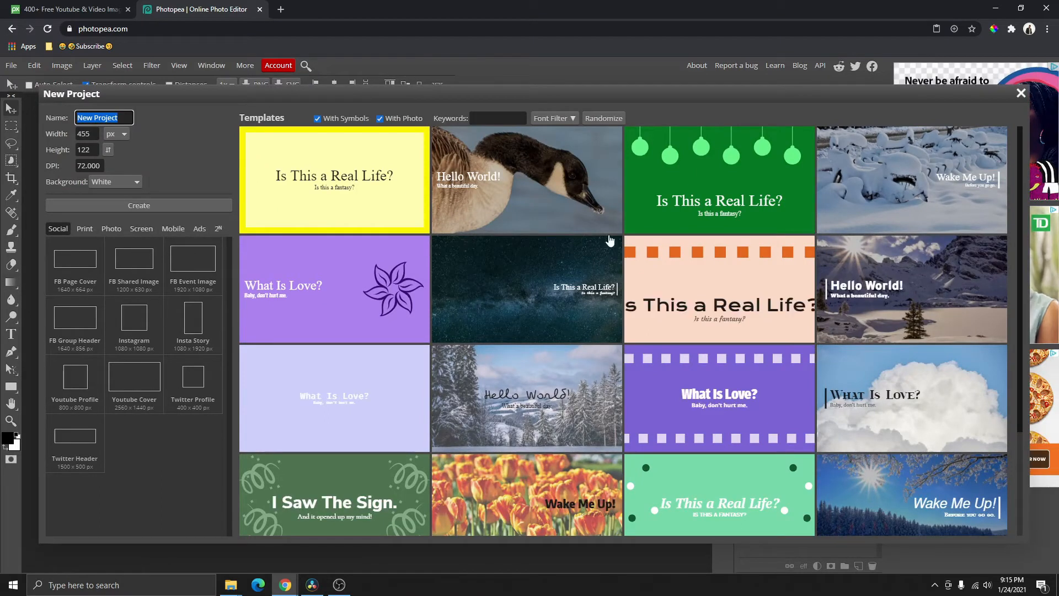
scroll(803, 364, "down", 6)
scroll(803, 364, "up", 6)
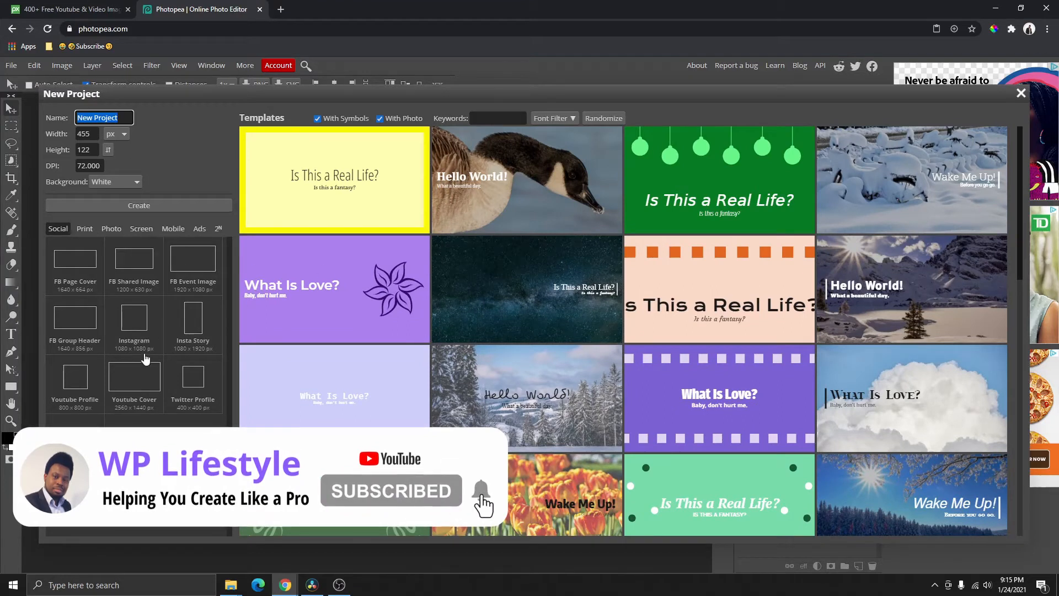
left_click(136, 384)
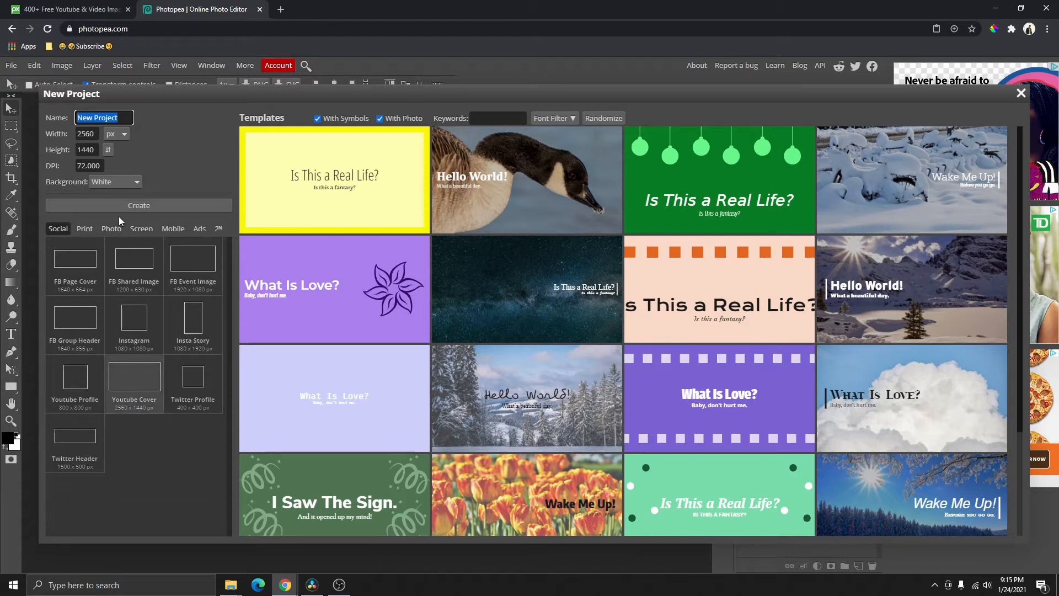
left_click(132, 182)
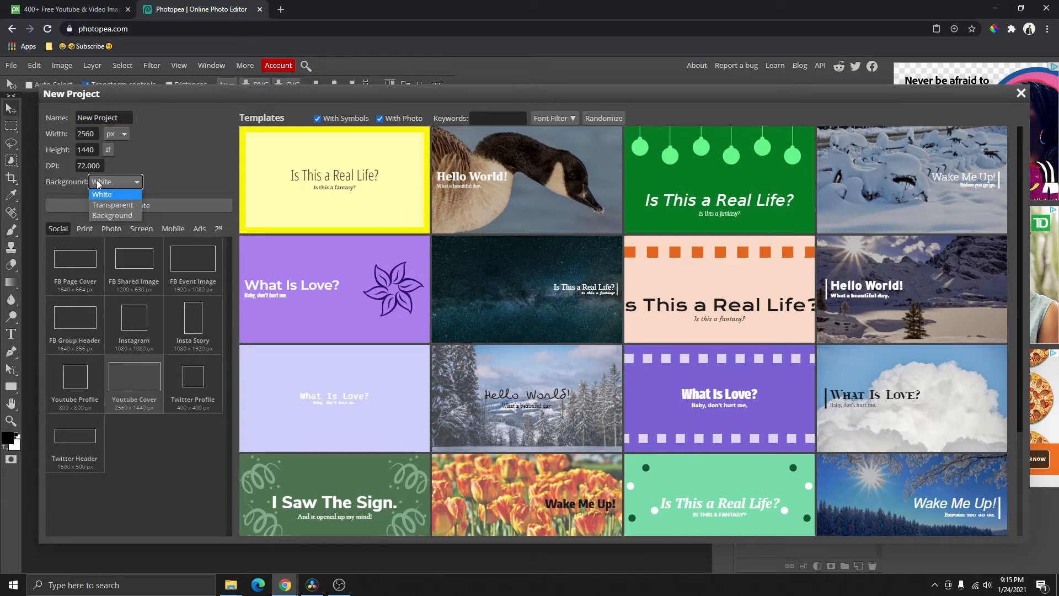
left_click(117, 206)
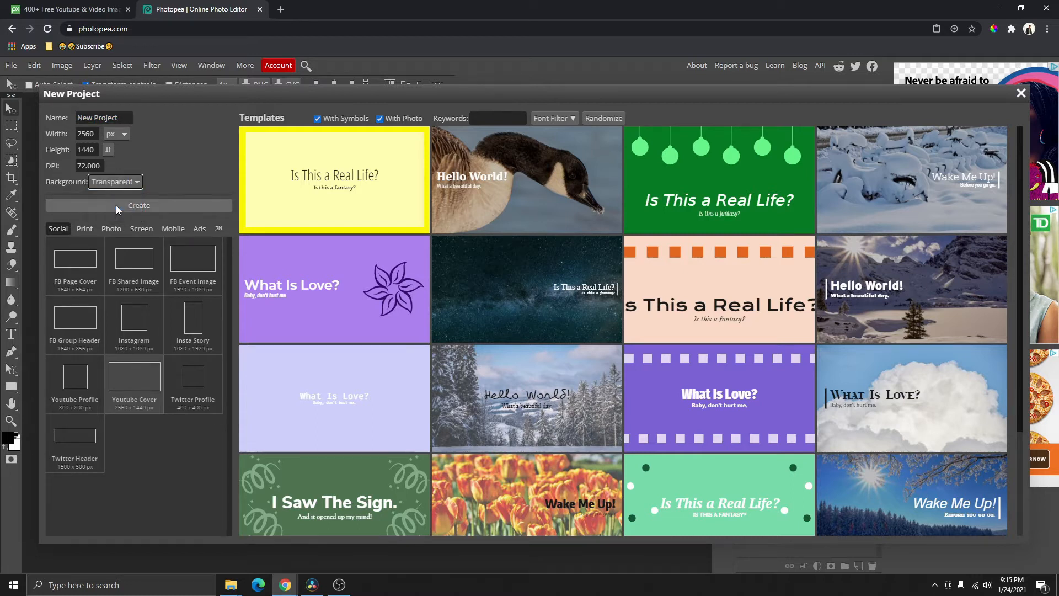
left_click(147, 205)
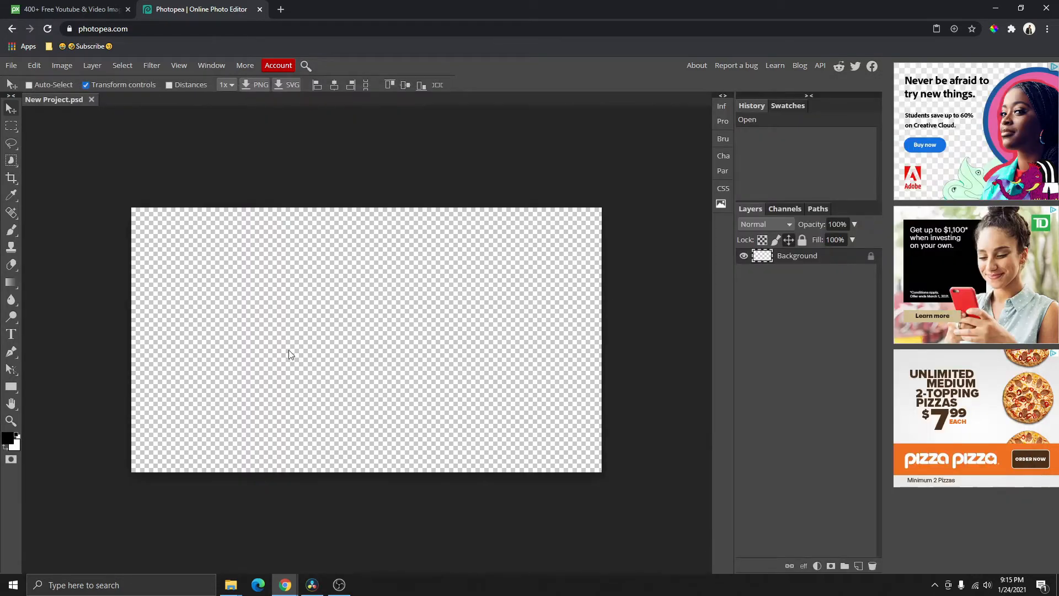
Draw a wide red rectangle across most of the canvas width and move it to the canvas centre.
left_click(11, 386)
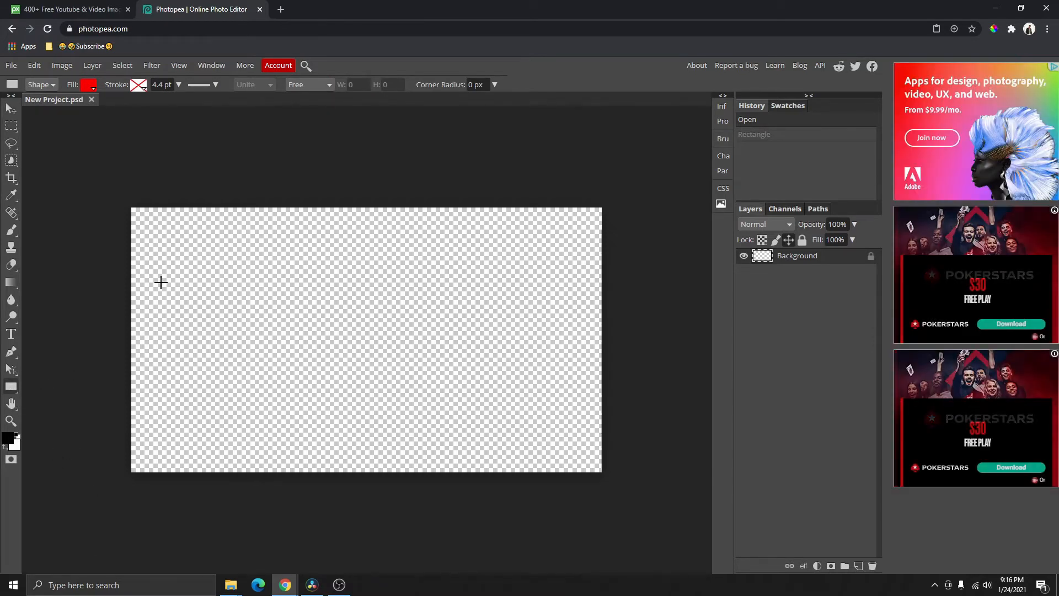
left_click_drag(158, 282, 571, 369)
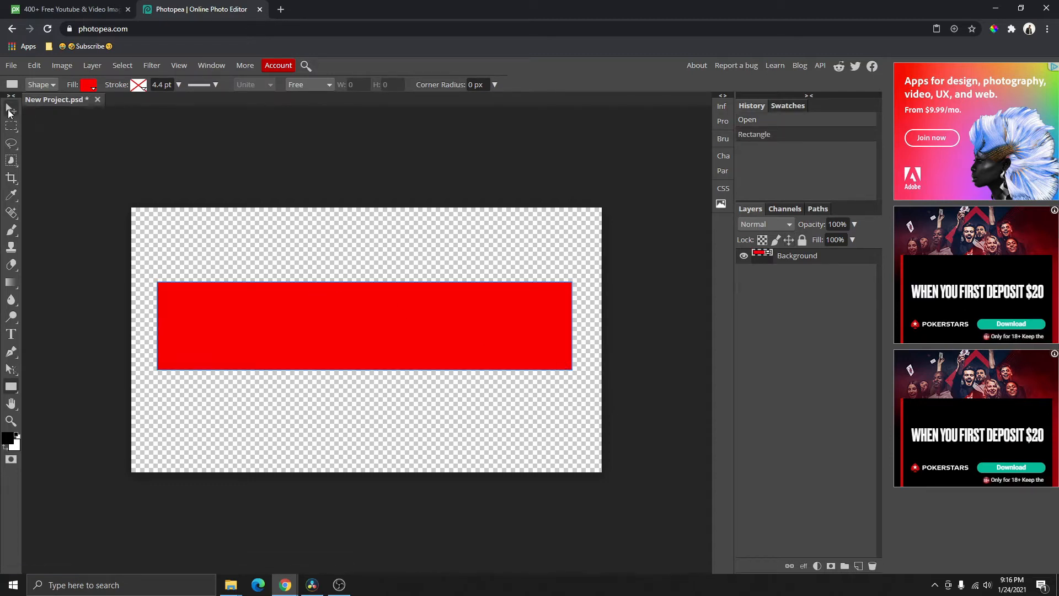
left_click(9, 110)
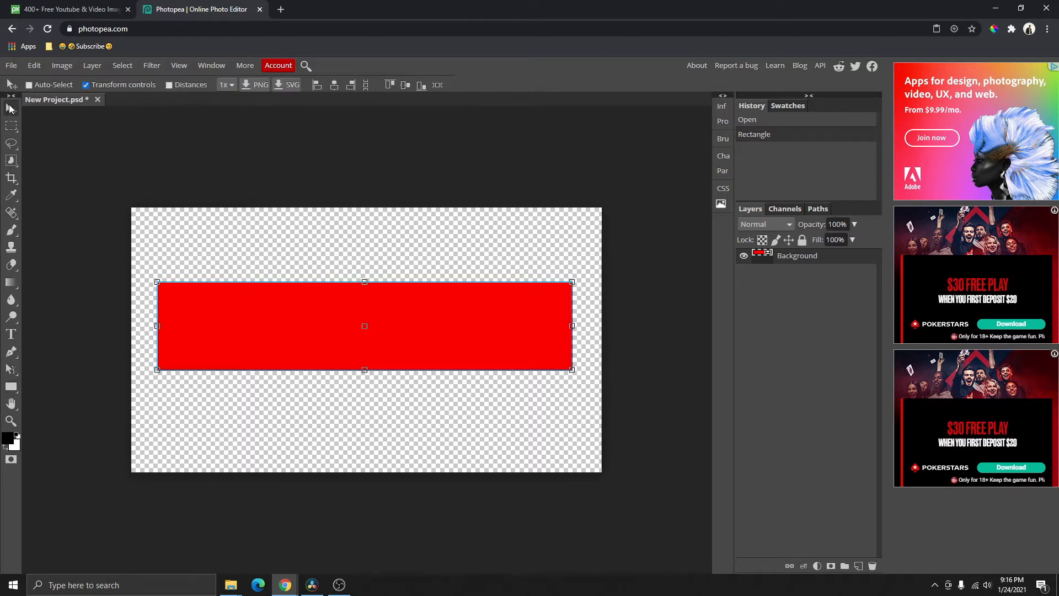
mouse_move(357, 300)
left_mouse_down()
mouse_move(363, 322)
mouse_move(366, 296)
mouse_move(356, 310)
left_mouse_up()
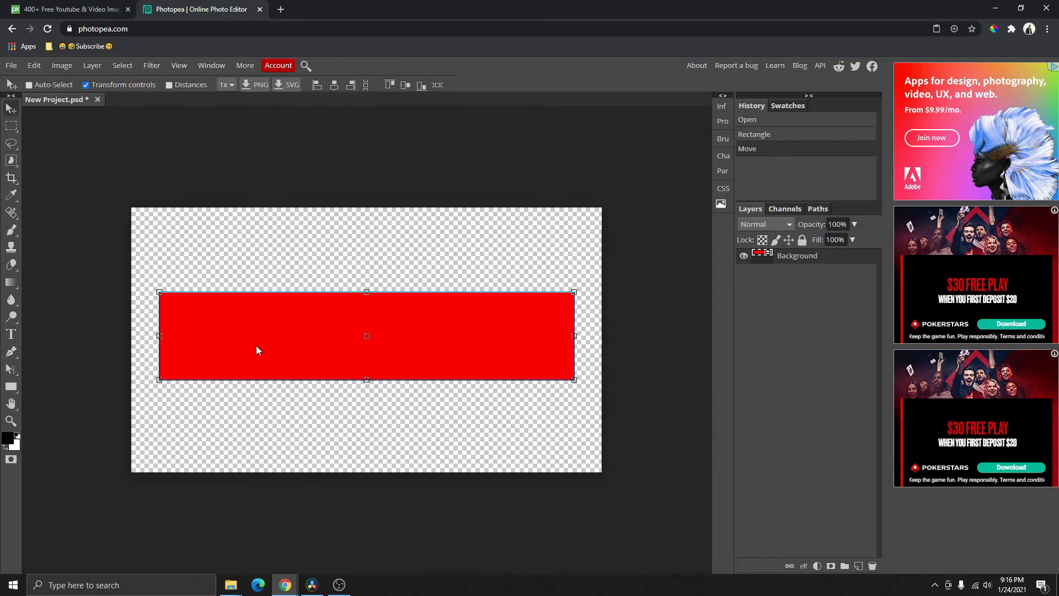
Change the rectangle's fill colour to white (ffffff).
double_click(761, 255)
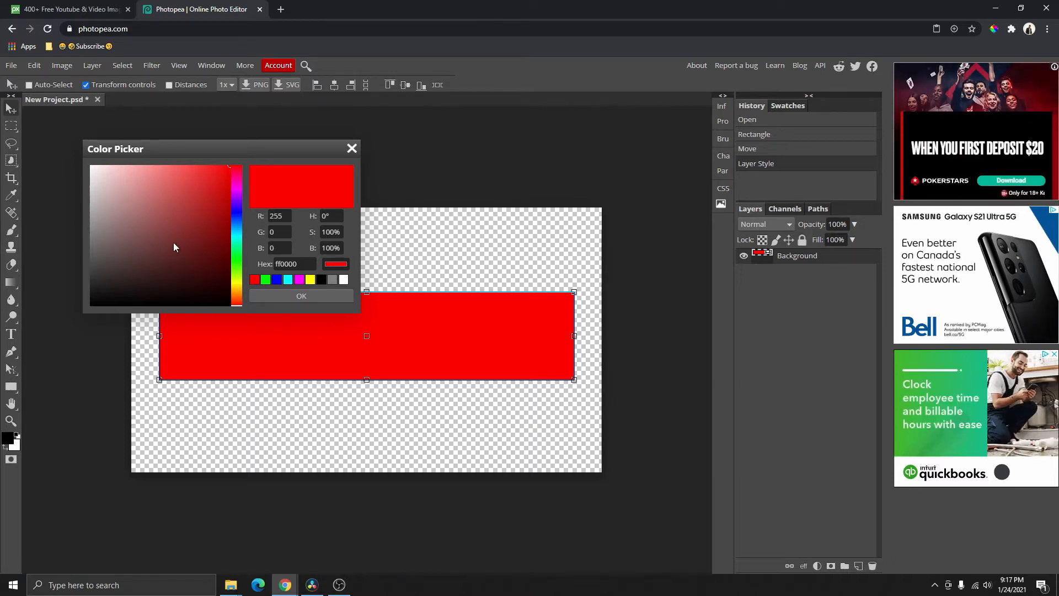
left_click_drag(125, 276, 179, 201)
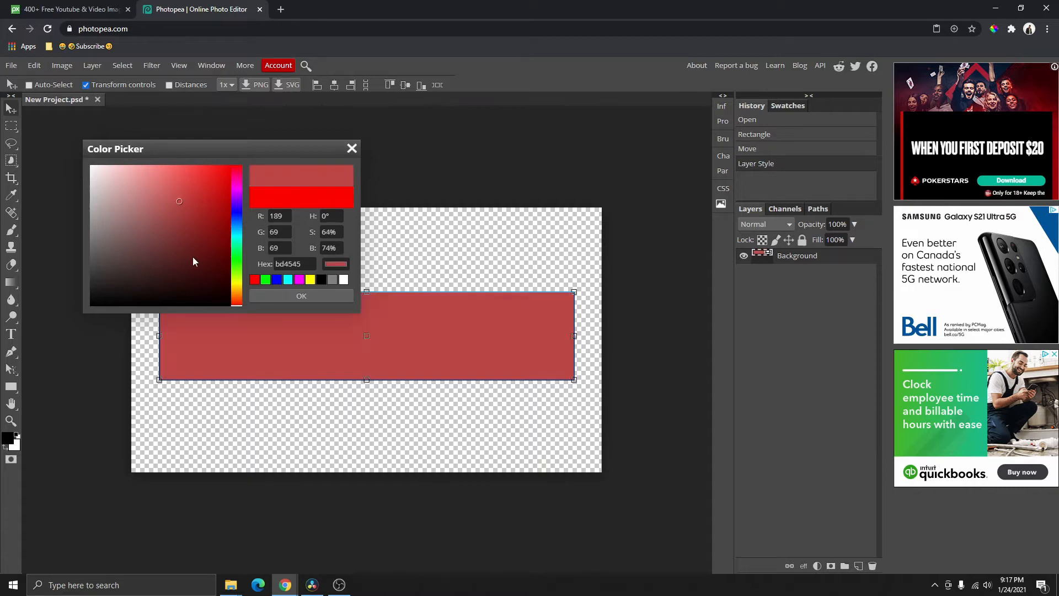
mouse_move(193, 257)
left_mouse_down()
mouse_move(103, 243)
mouse_move(93, 293)
mouse_move(92, 166)
left_mouse_up()
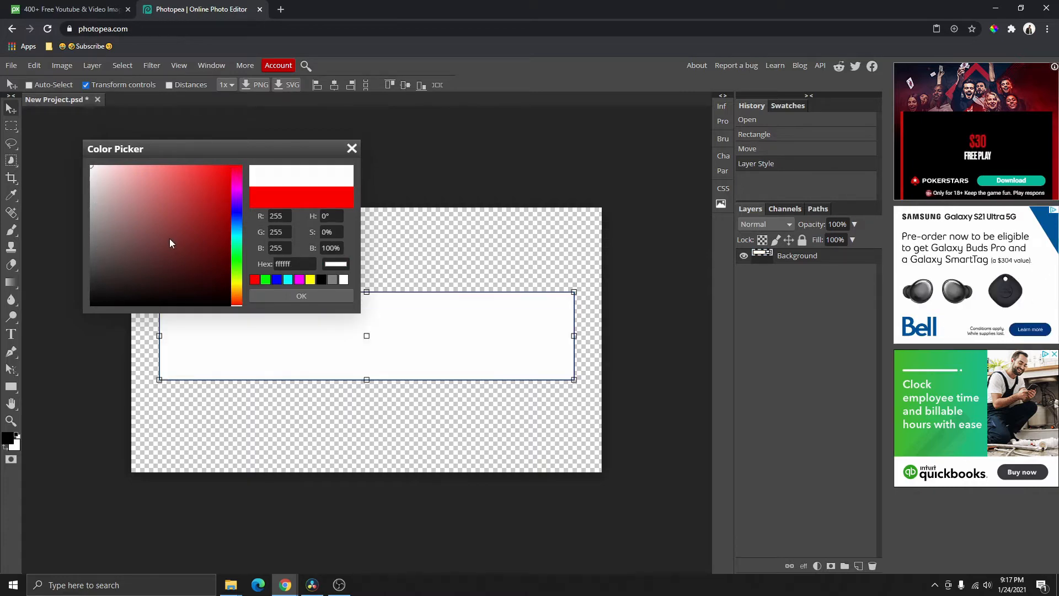
left_click(114, 276)
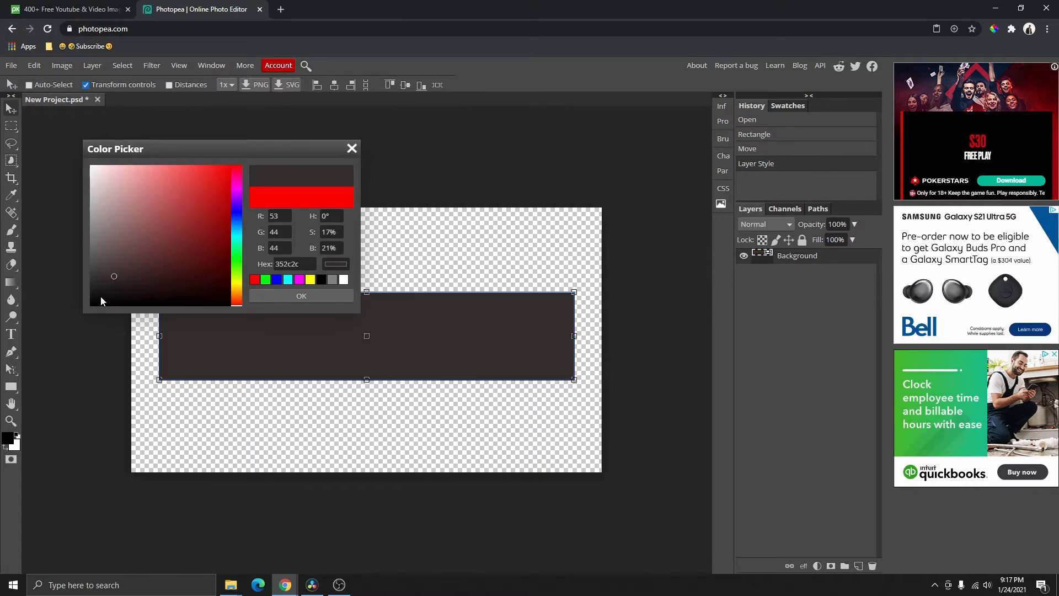
left_click(344, 279)
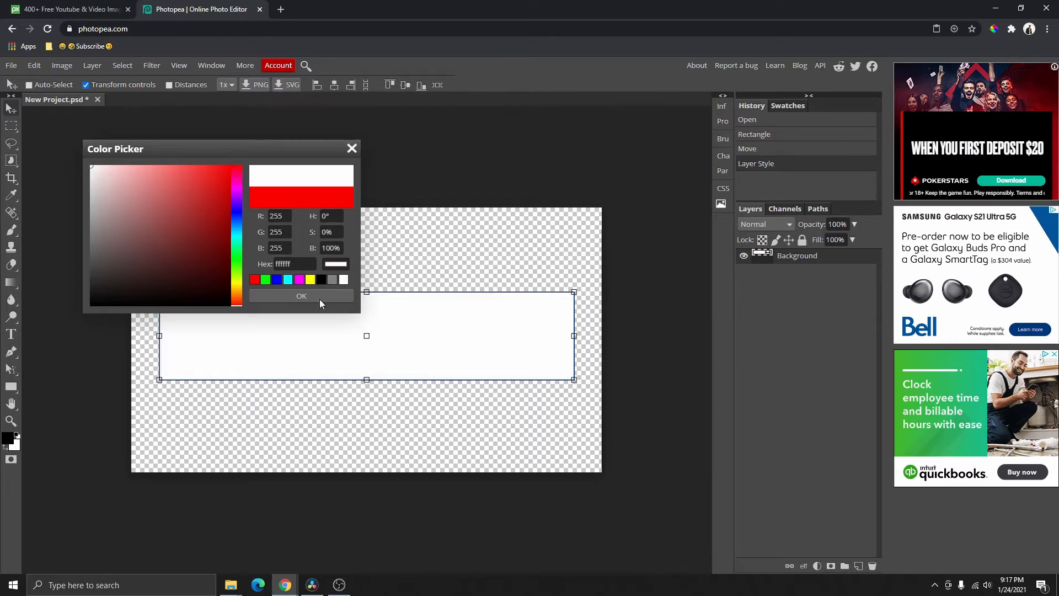
left_click(311, 295)
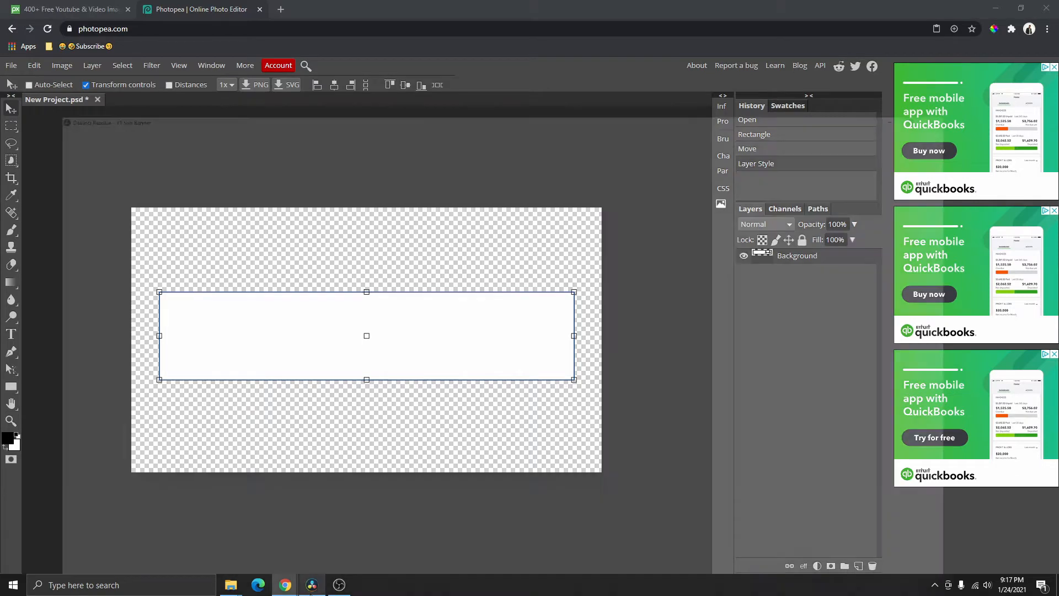
Switch to DaVinci Resolve, play the finished subscribe banner on the edit timeline, and return to Photopea.
left_click(312, 585)
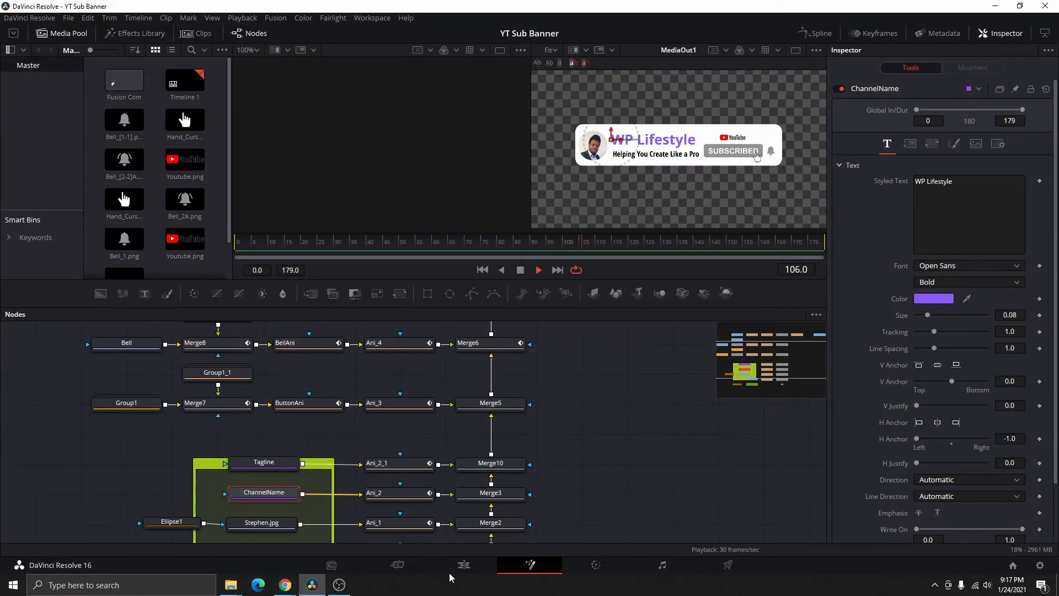
left_click(466, 566)
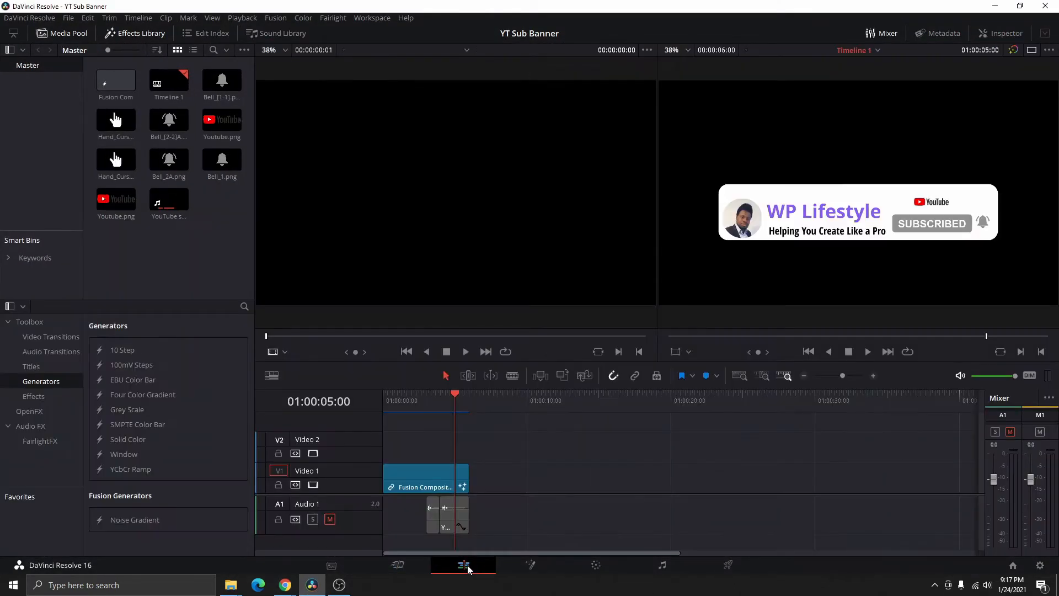
left_click(867, 352)
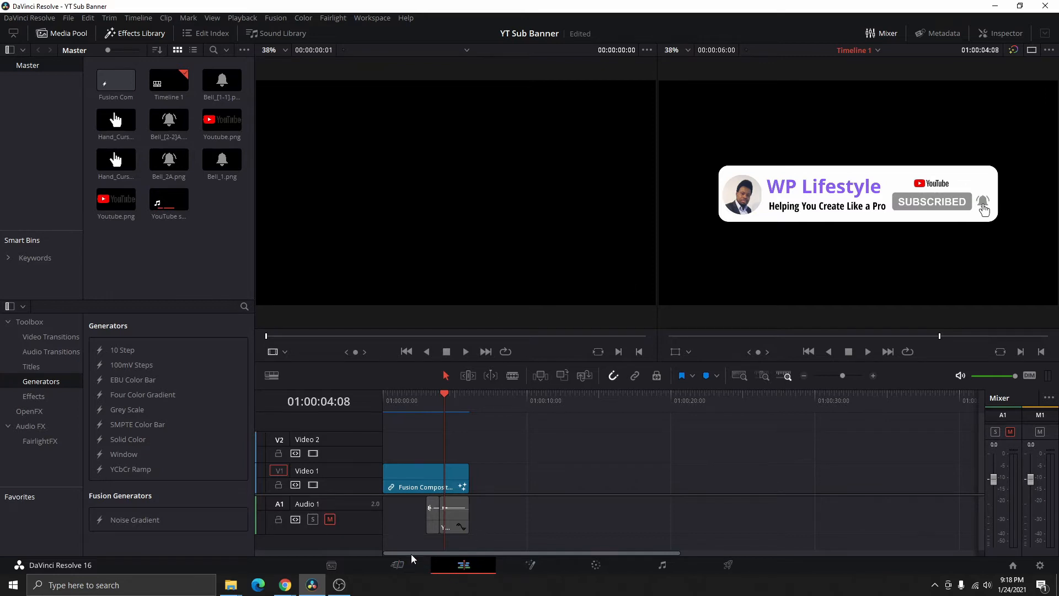
left_click(286, 585)
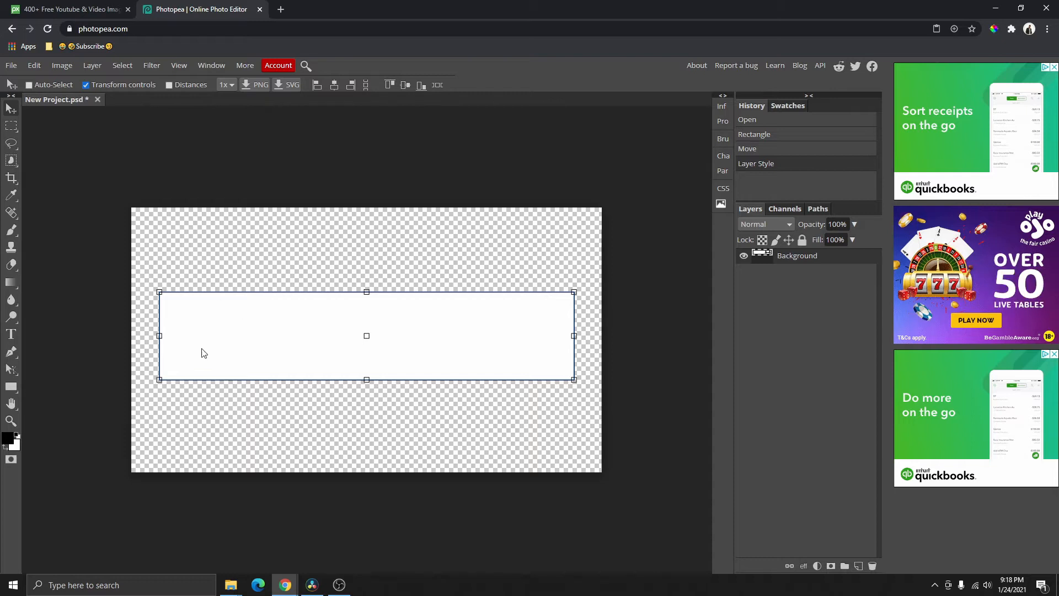
Draw a white circle with the Ellipse tool over the lower left part of the rectangle, deleting the trial ellipses.
right_click(11, 386)
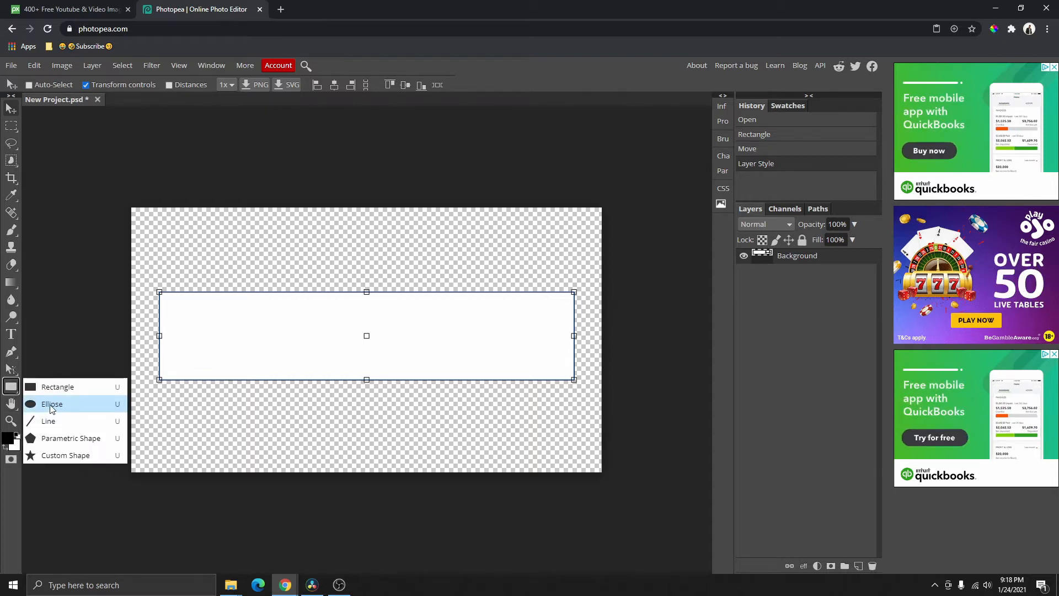
left_click(52, 404)
left_click_drag(179, 330, 237, 375)
key("Delete")
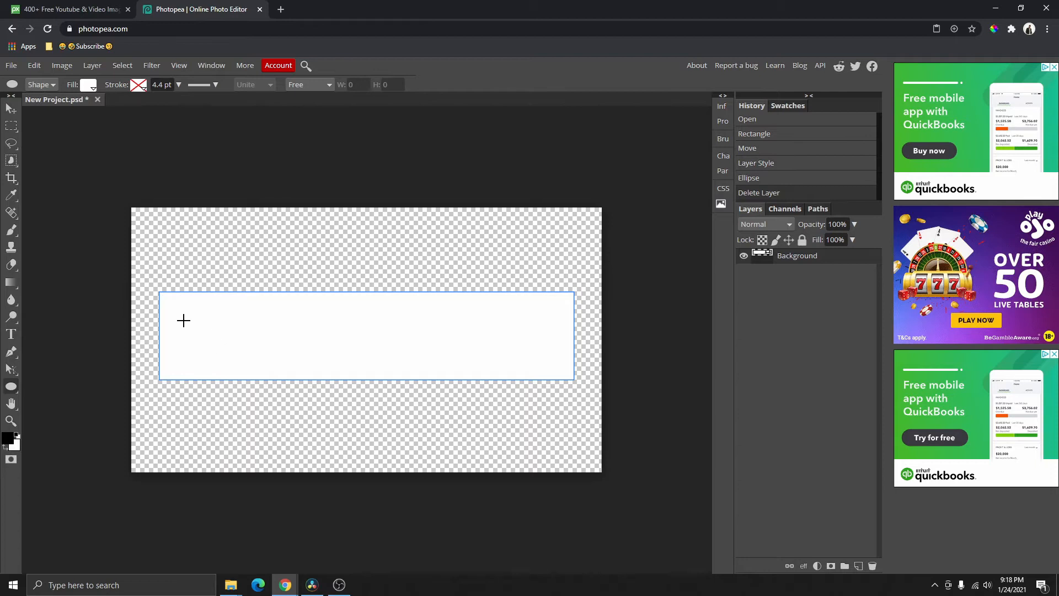
left_click_drag(183, 320, 325, 414)
key("Delete")
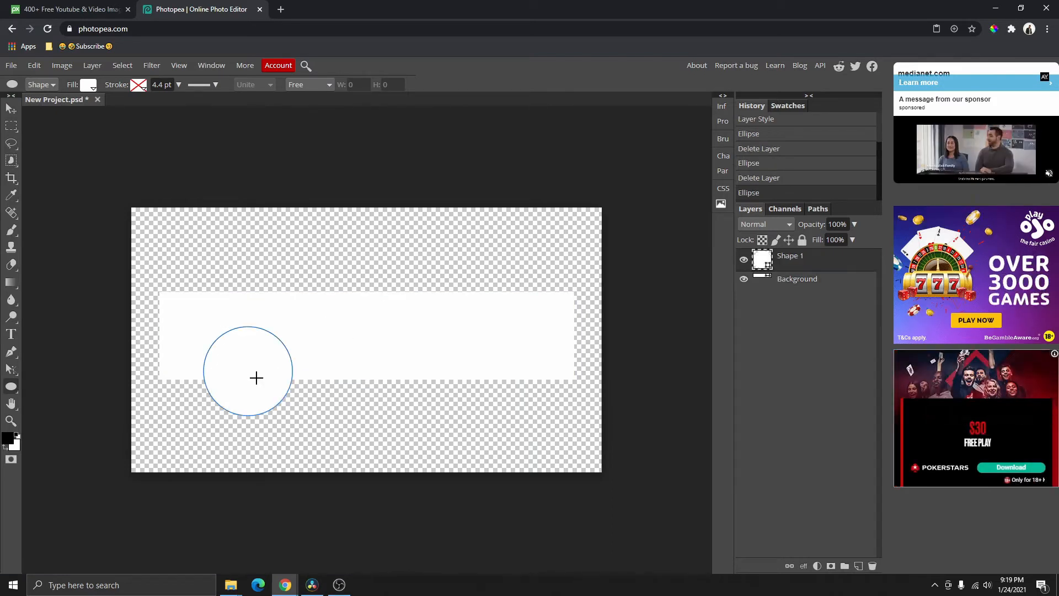
Move the circle to the rectangle's left end and scale it to 86.16% so it fits inside the rectangle's height.
left_click(11, 108)
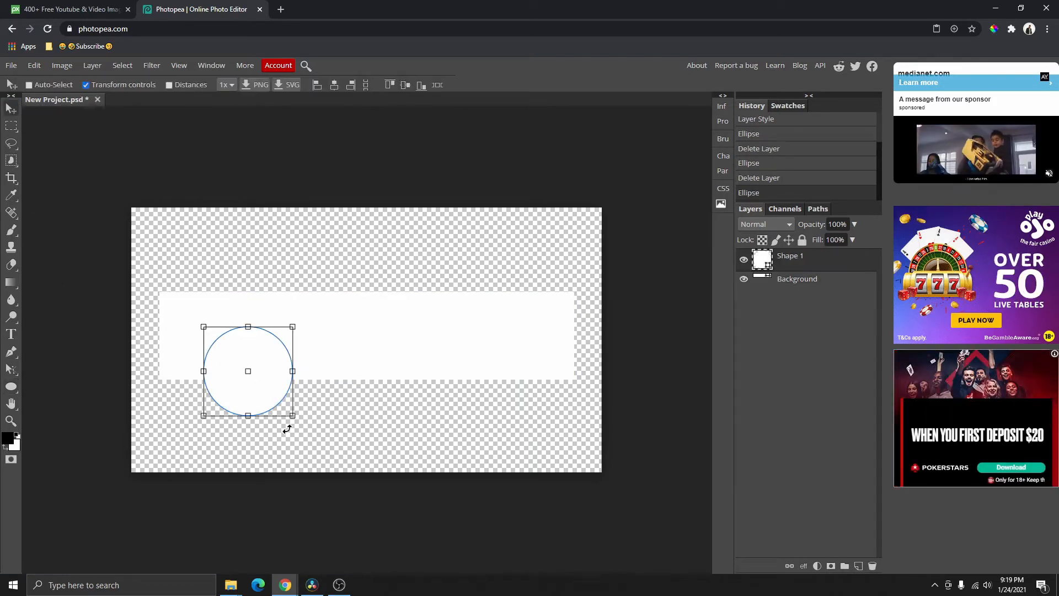
left_click_drag(269, 380, 232, 347)
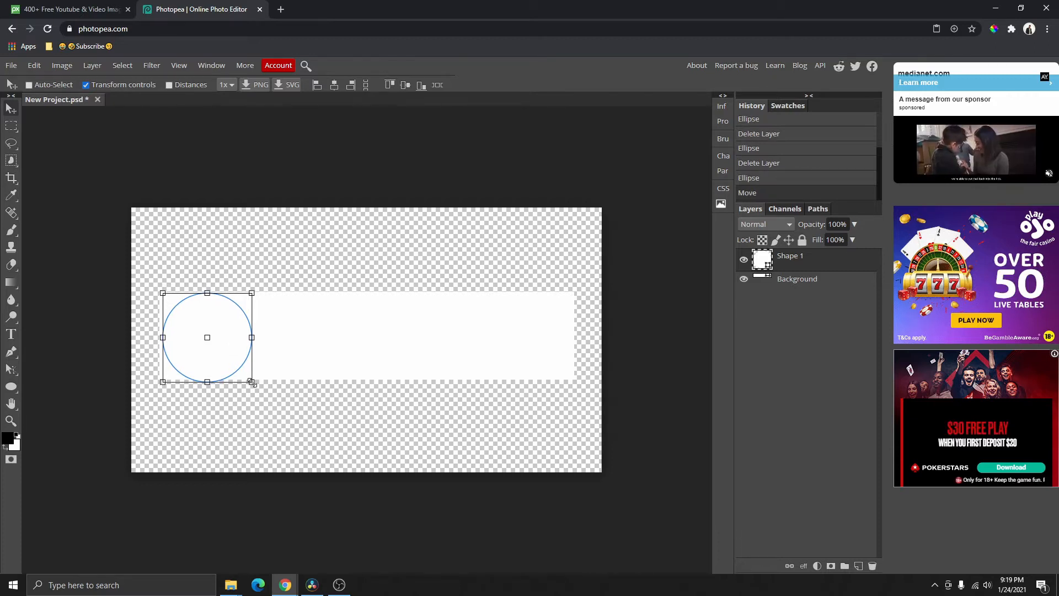
mouse_move(252, 382)
left_mouse_down()
mouse_move(221, 365)
mouse_move(237, 378)
left_mouse_up()
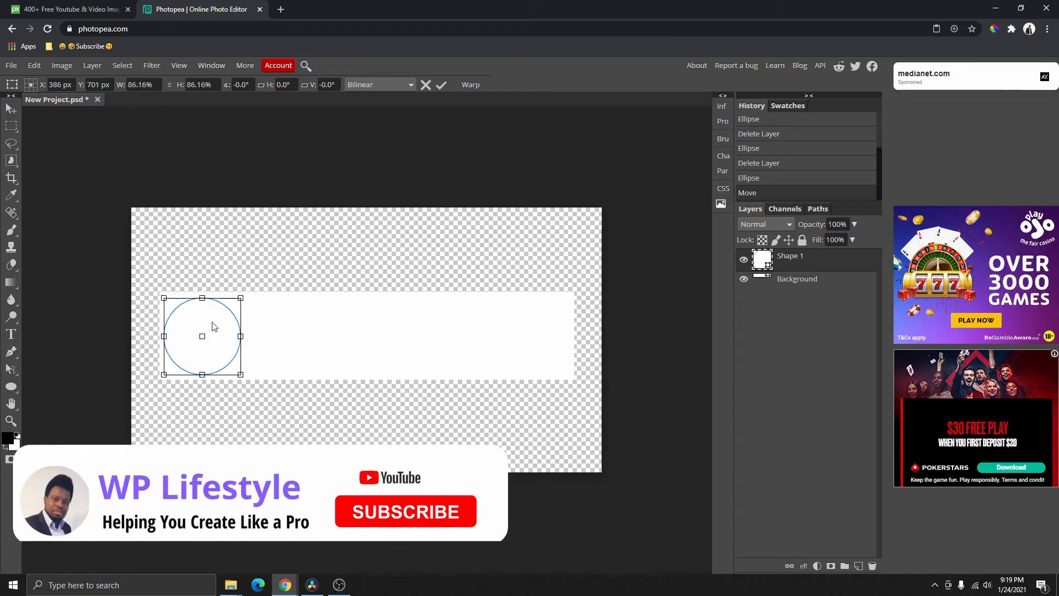
left_click_drag(213, 322, 216, 325)
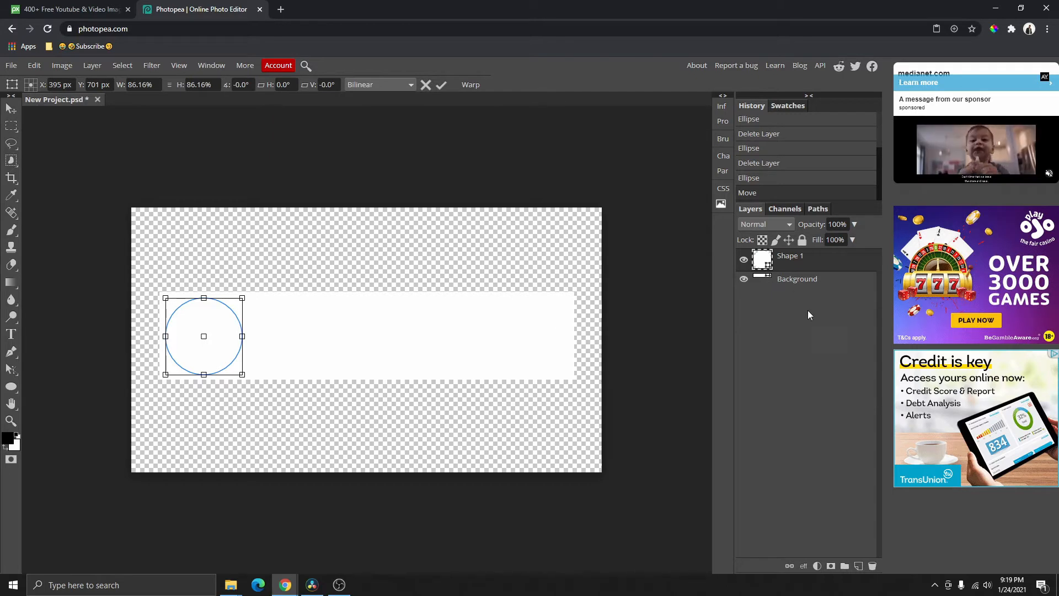
Recolour the rectangle on the Background layer to bright magenta.
left_click(797, 282)
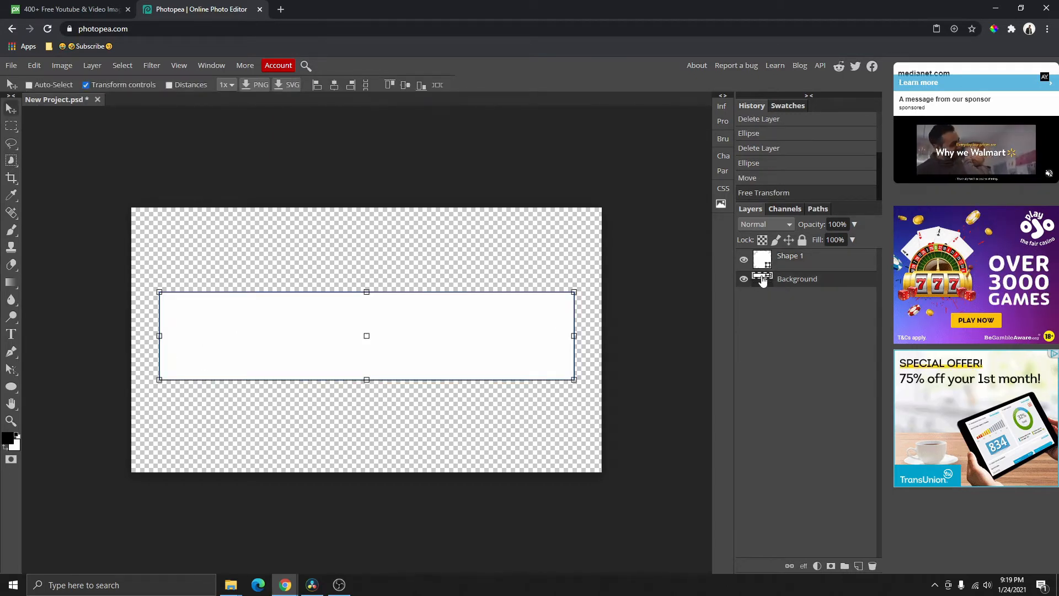
double_click(761, 278)
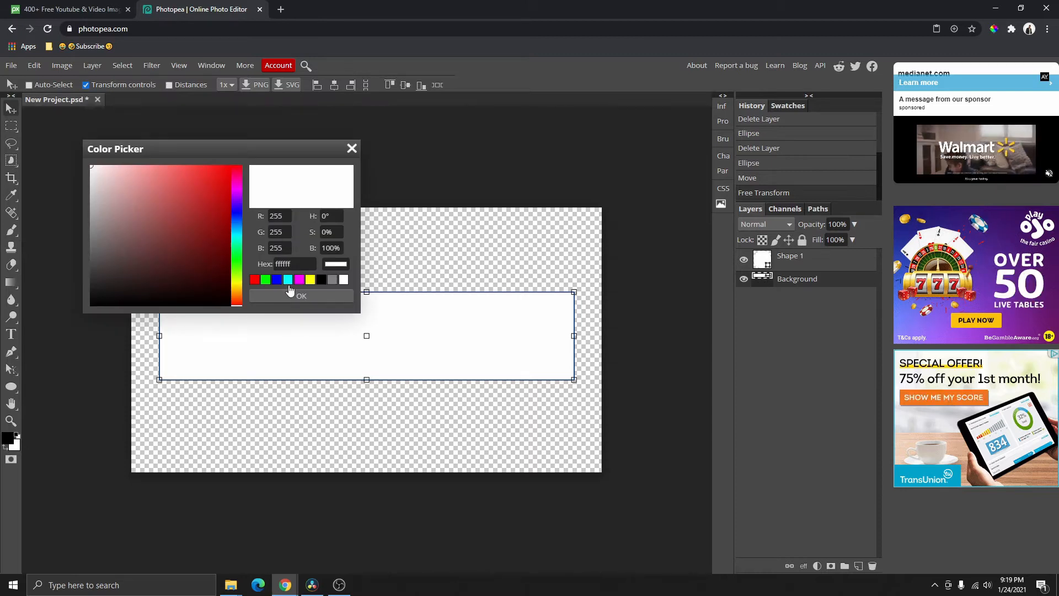
left_click(236, 189)
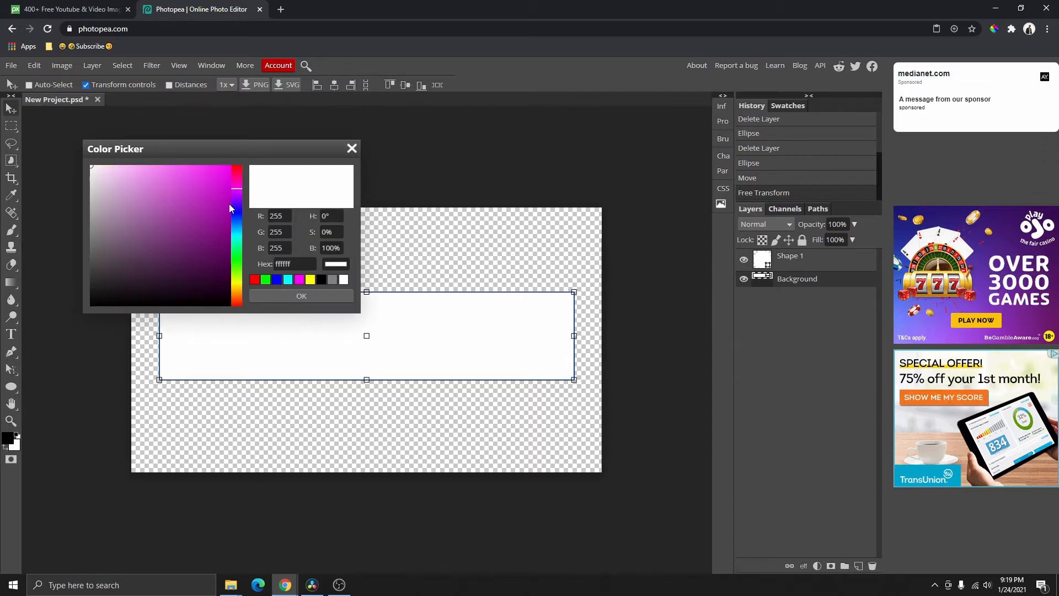
left_click(236, 198)
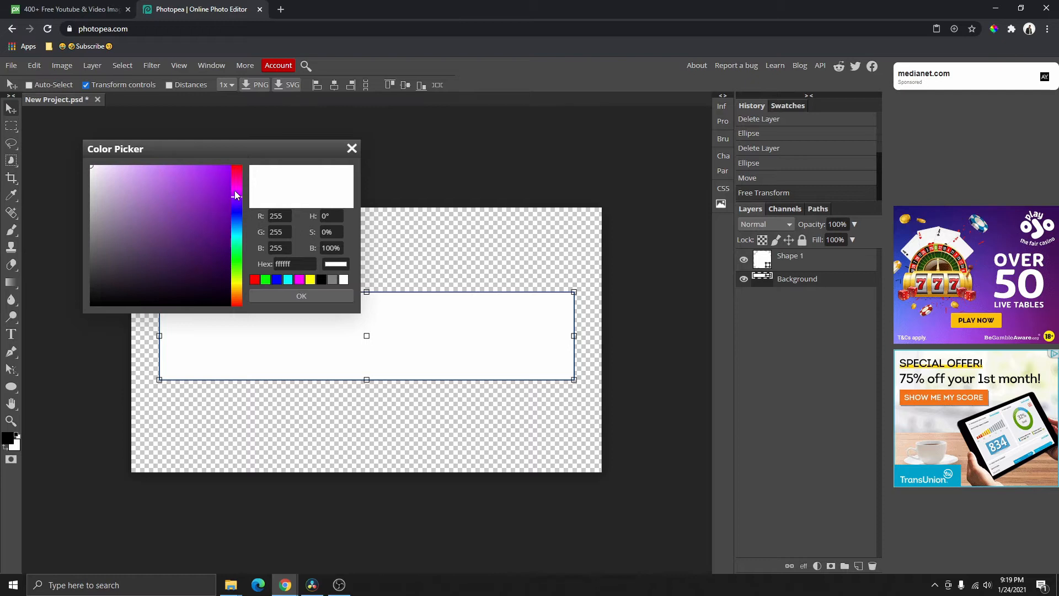
left_click(236, 190)
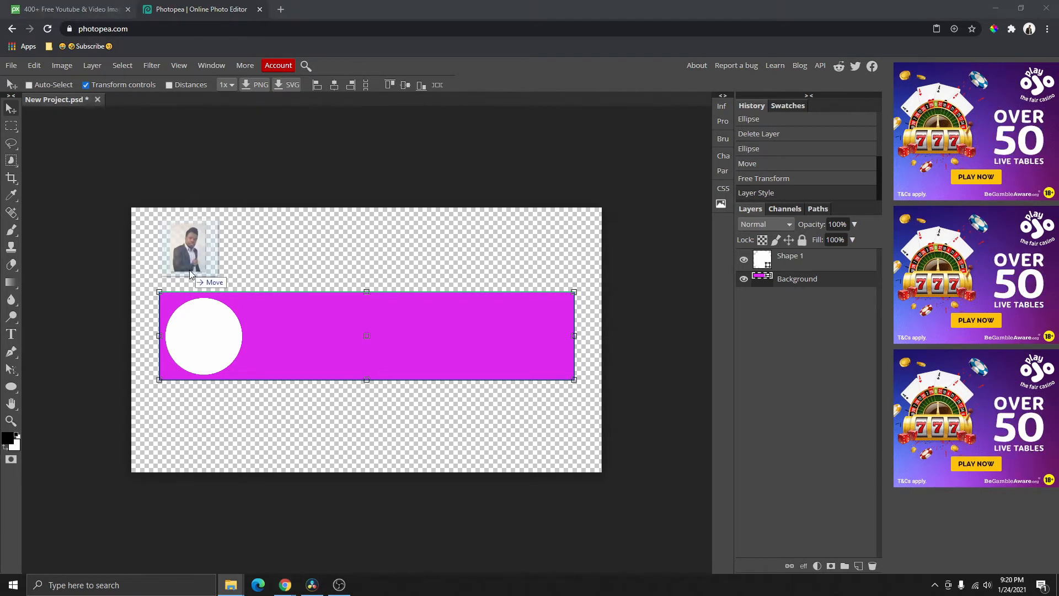
Place the portrait photo from the computer into the project and scale it down proportionally over the magenta rectangle.
left_click_drag(190, 270, 202, 273)
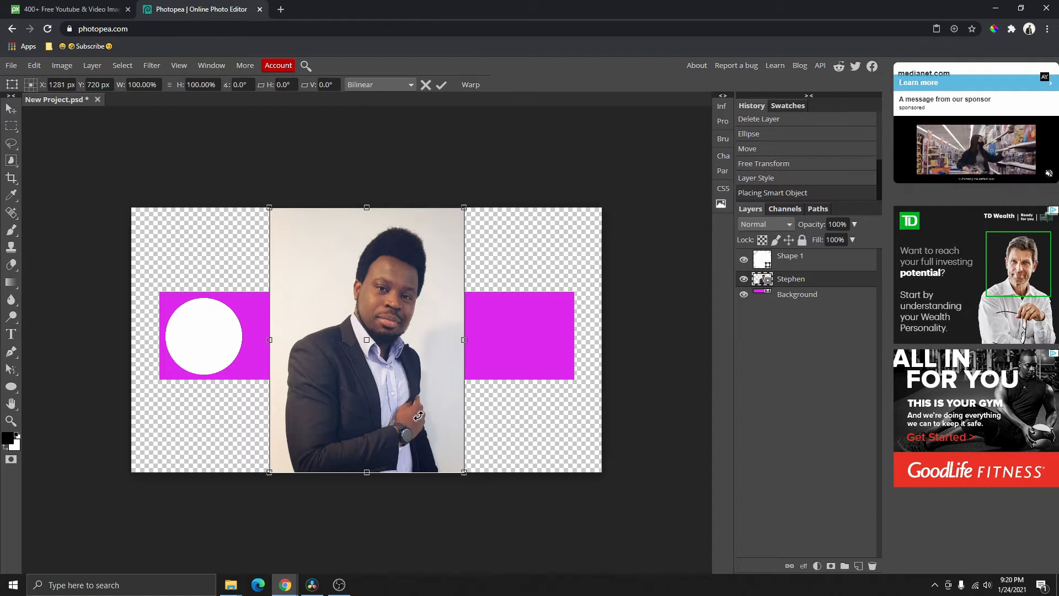
left_click_drag(463, 473, 362, 337)
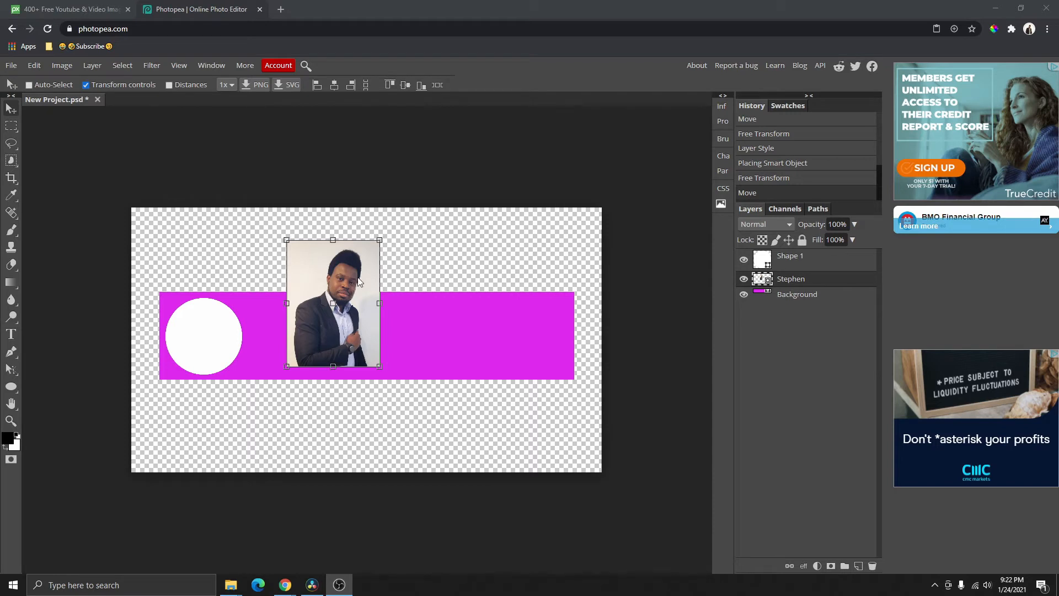
Move the portrait photo horizontally onto the white circle at the rectangle's left end.
left_click_drag(359, 281, 227, 281)
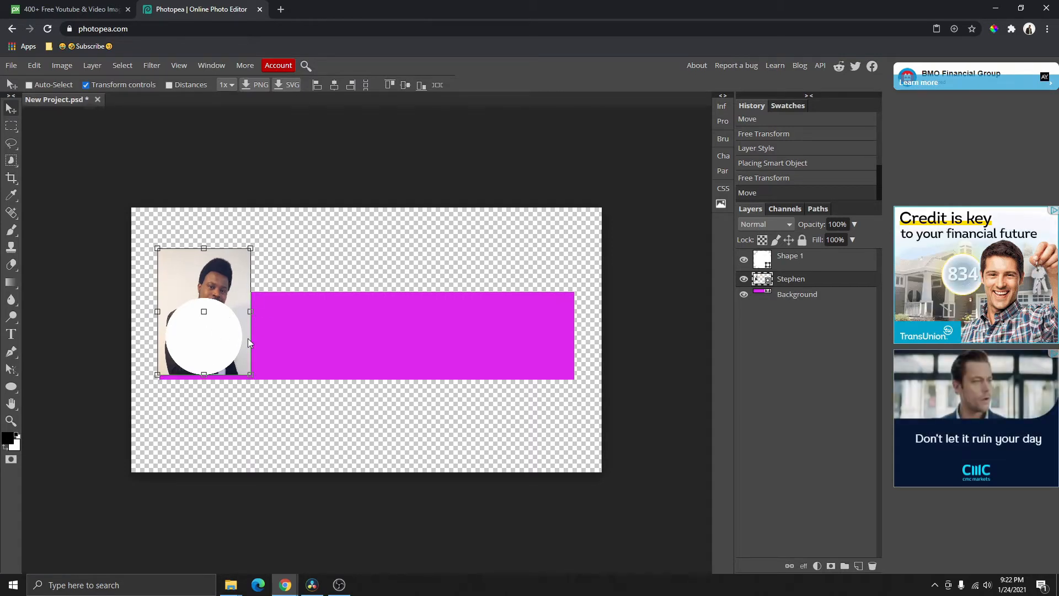
left_click(204, 337, "ctrl")
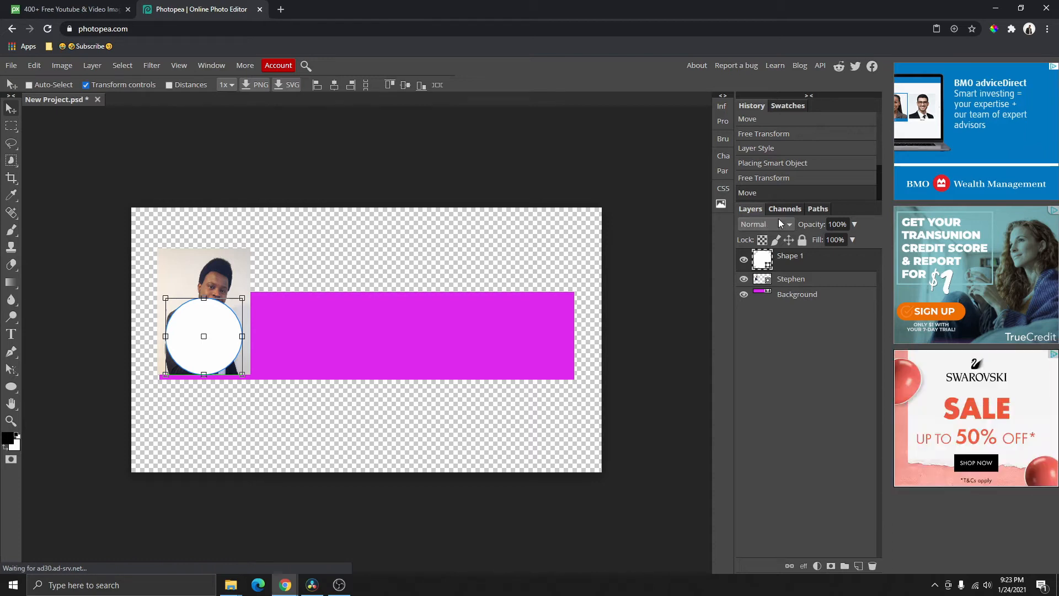
left_click(803, 281)
left_click(805, 295)
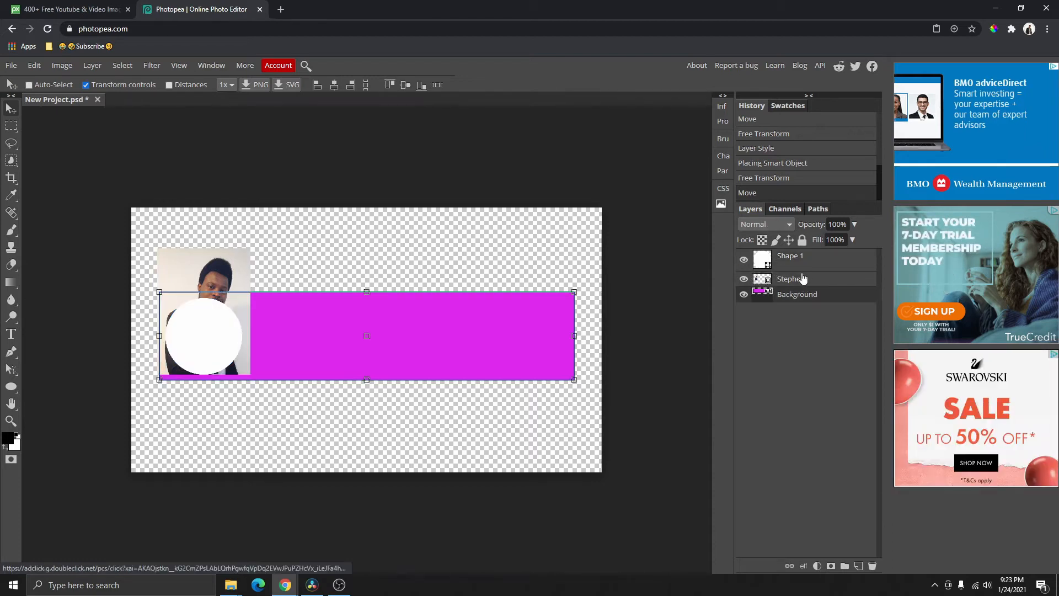
left_click(799, 264)
left_click(799, 280)
left_click(799, 296)
left_click(799, 280)
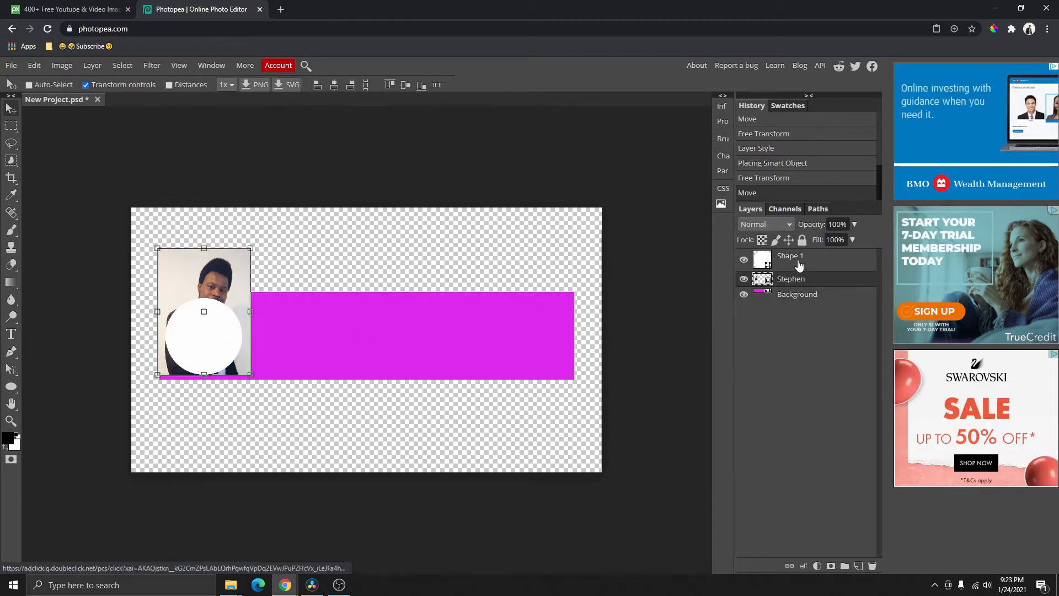
left_click(799, 261)
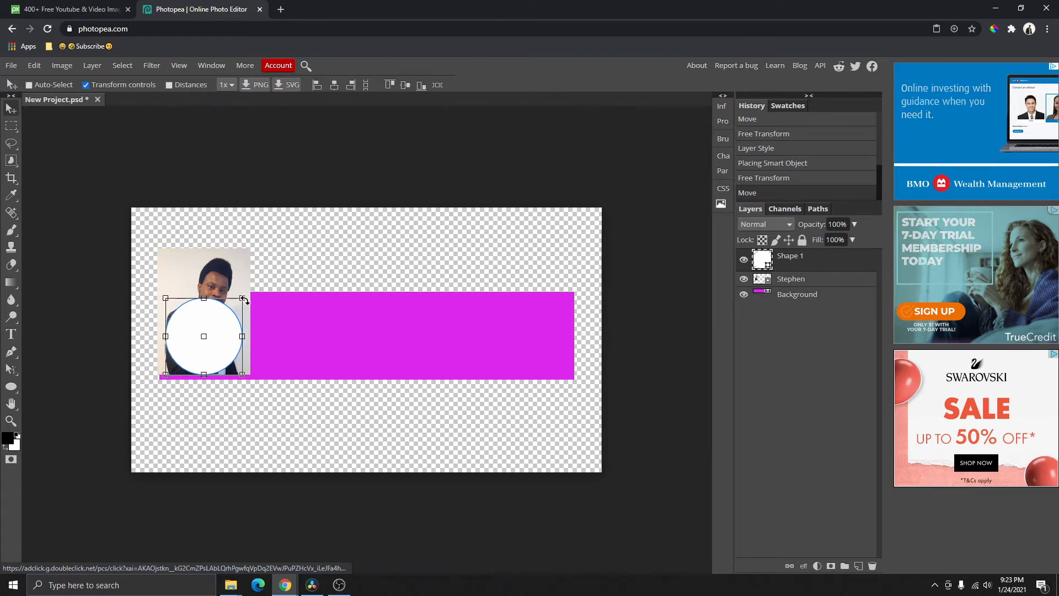
double_click(801, 281)
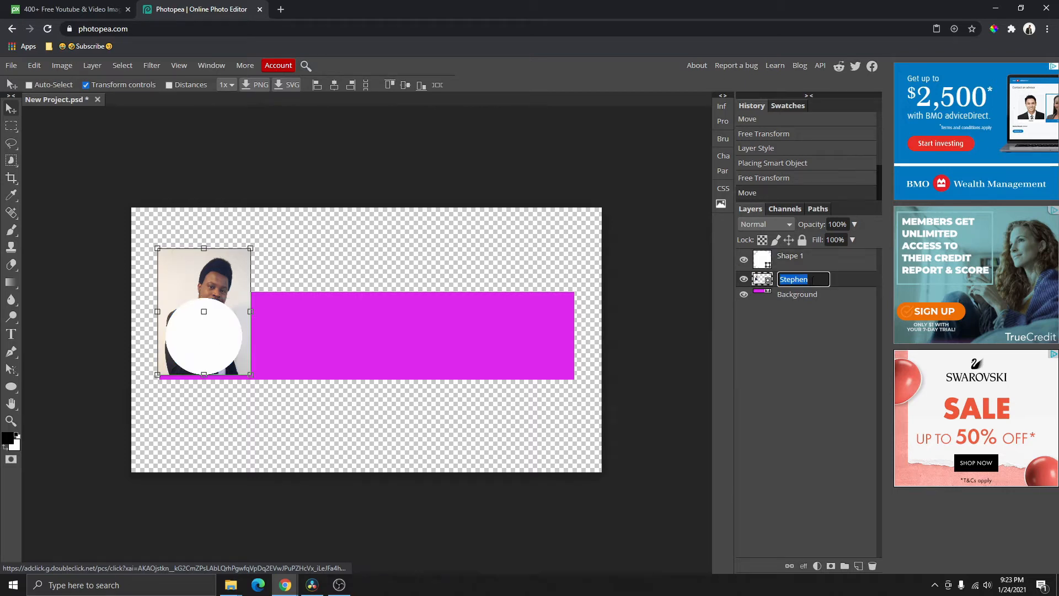
key("BackSpace")
key("ctrl+z")
key("Return")
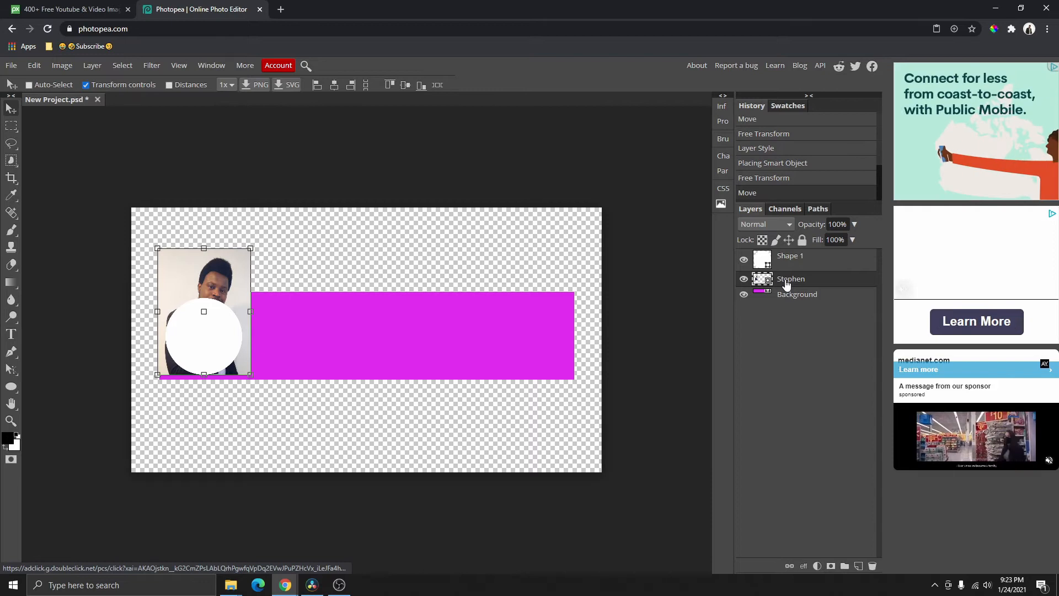
Place the portrait layer above Shape 1 as a clipping mask and lower the photo until the face fits inside the circle.
left_click_drag(787, 282, 784, 255)
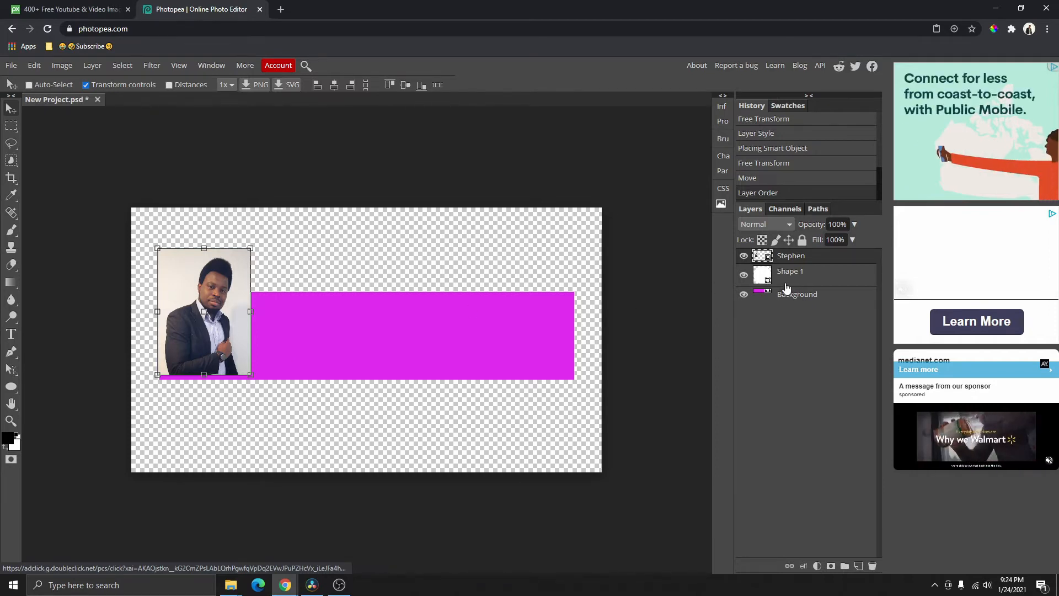
left_click(796, 269)
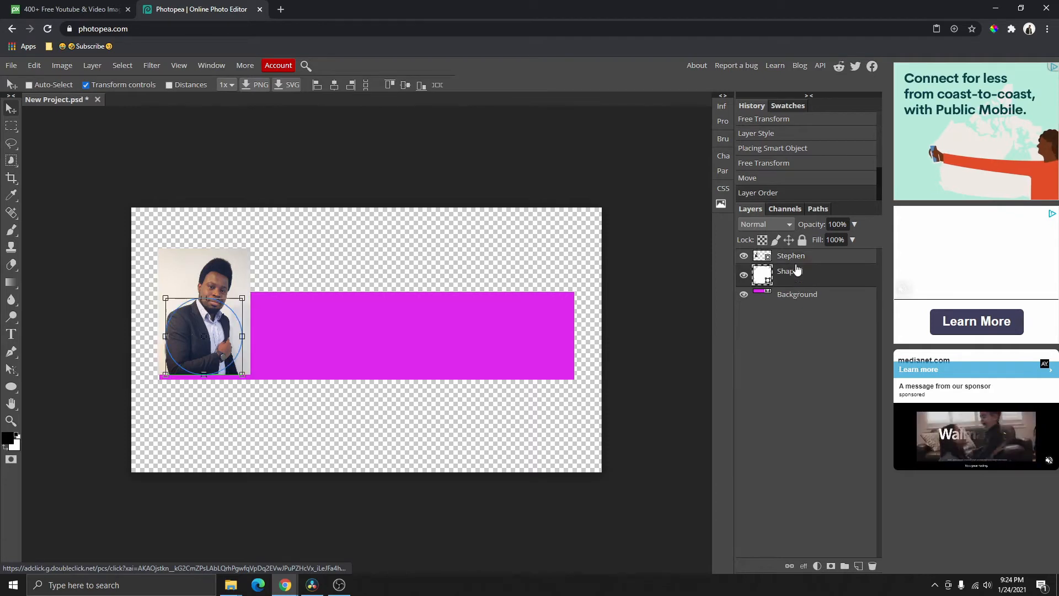
left_click(796, 259)
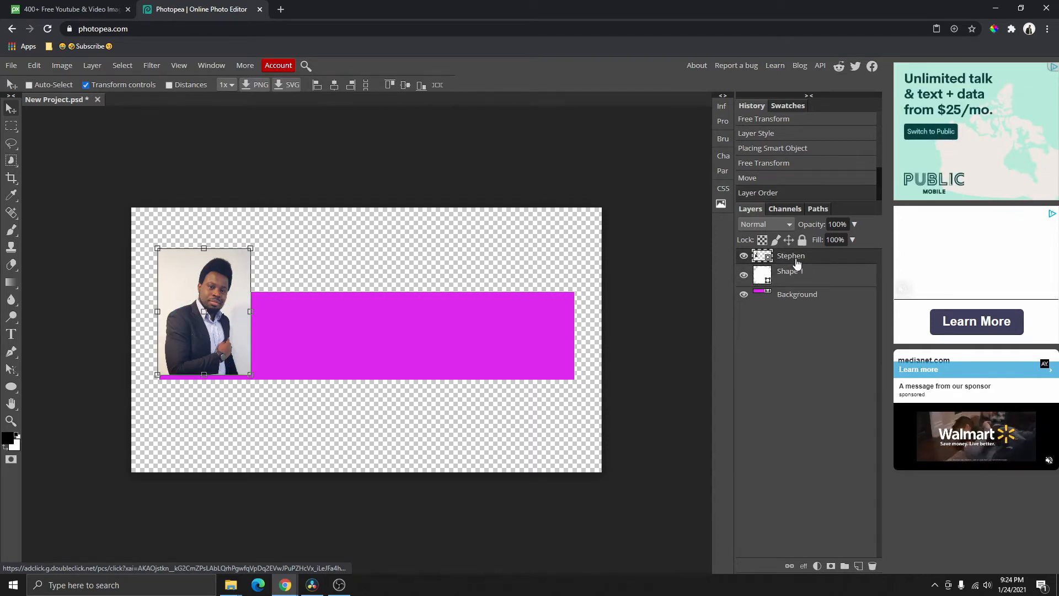
right_click(797, 258)
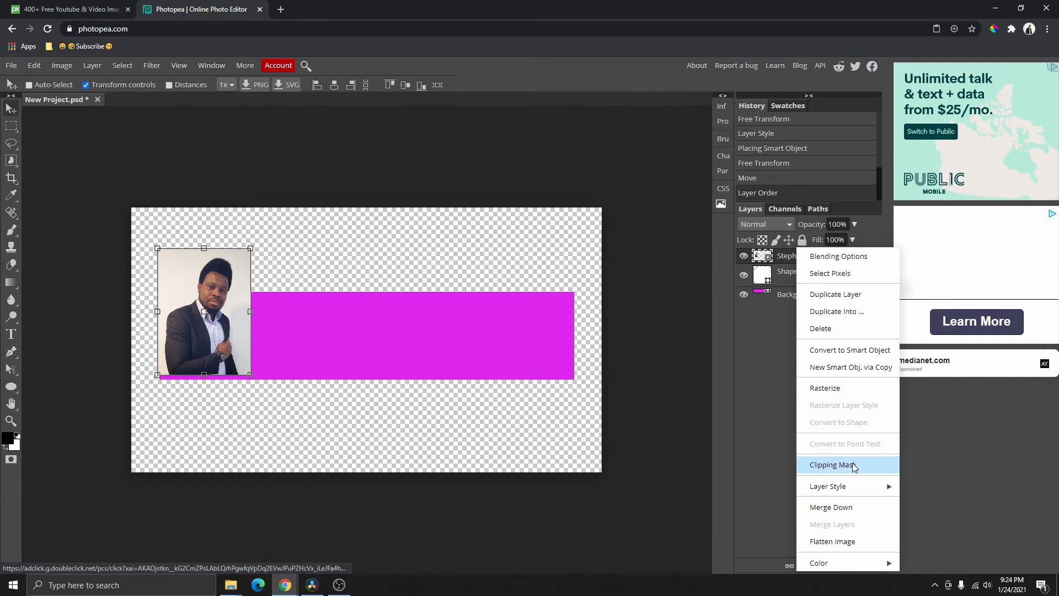
left_click(831, 465)
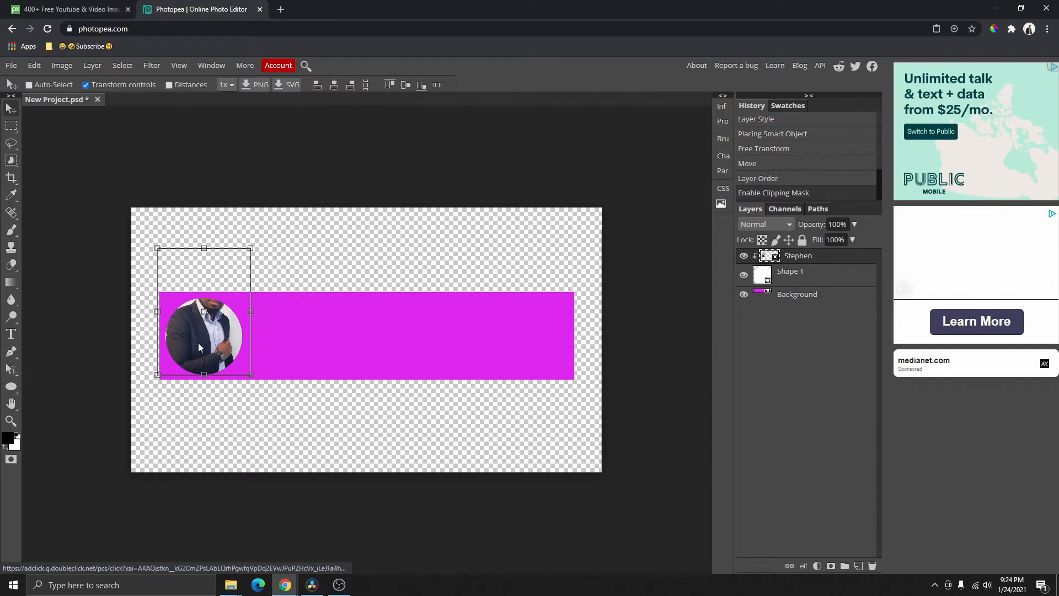
left_click_drag(208, 337, 199, 376)
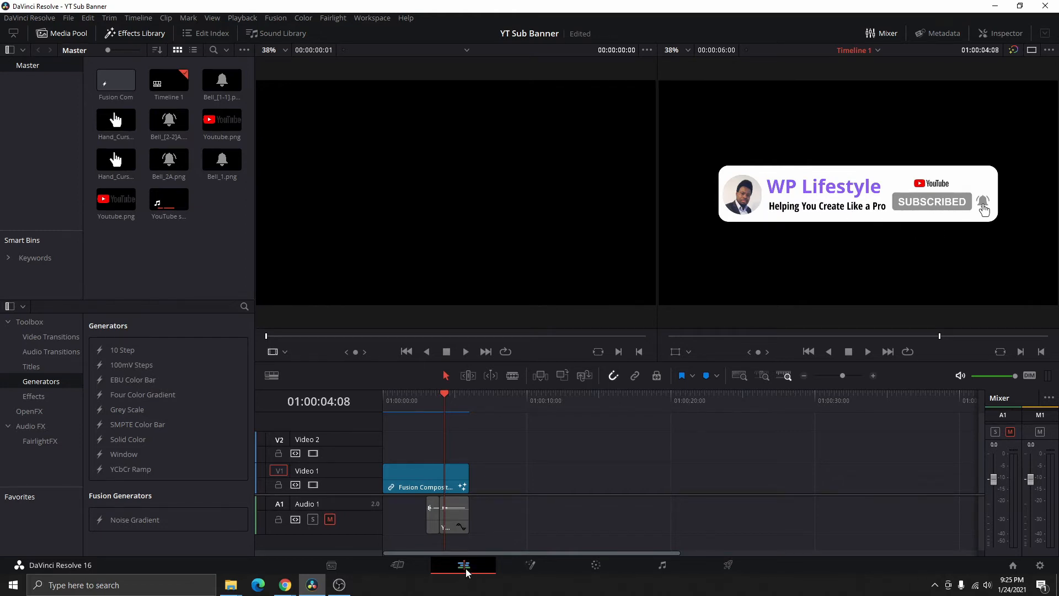
Switch back to Photopea in the browser and add a text box above the magenta rectangle containing the person's full name.
left_click(286, 584)
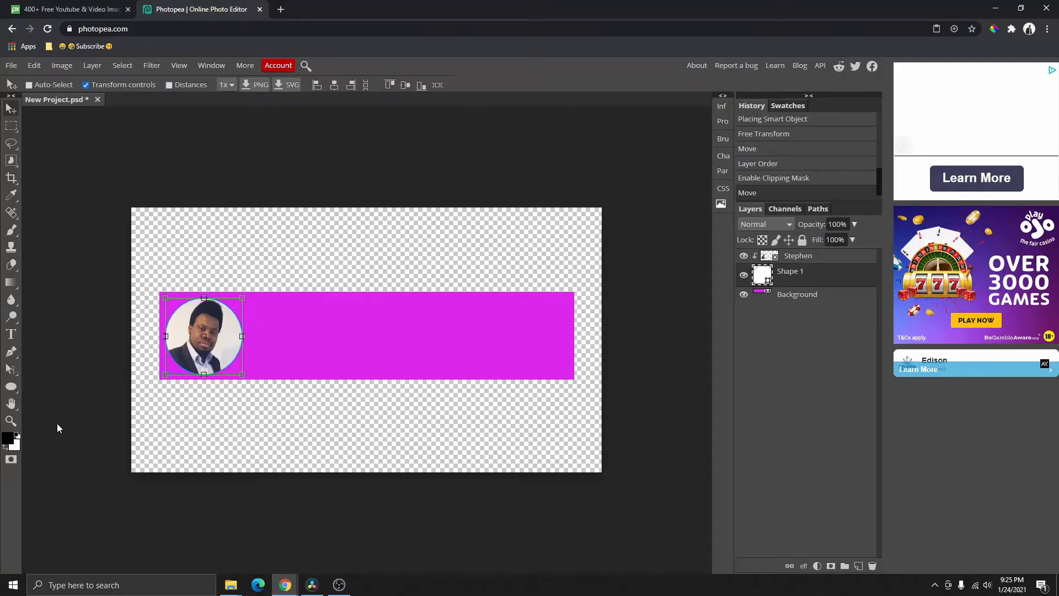
left_click(10, 335)
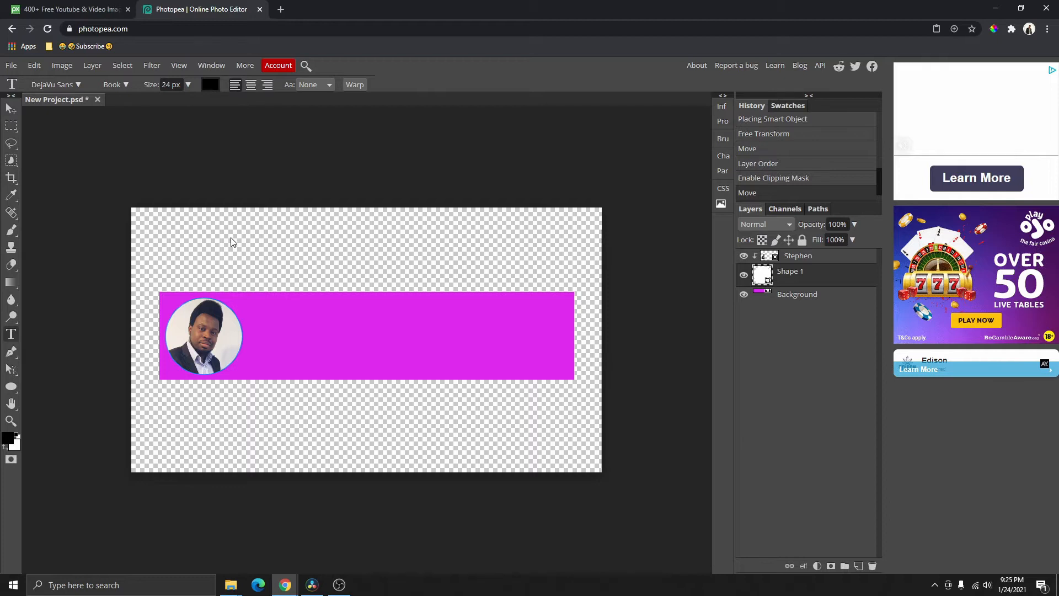
left_click_drag(230, 235, 430, 274)
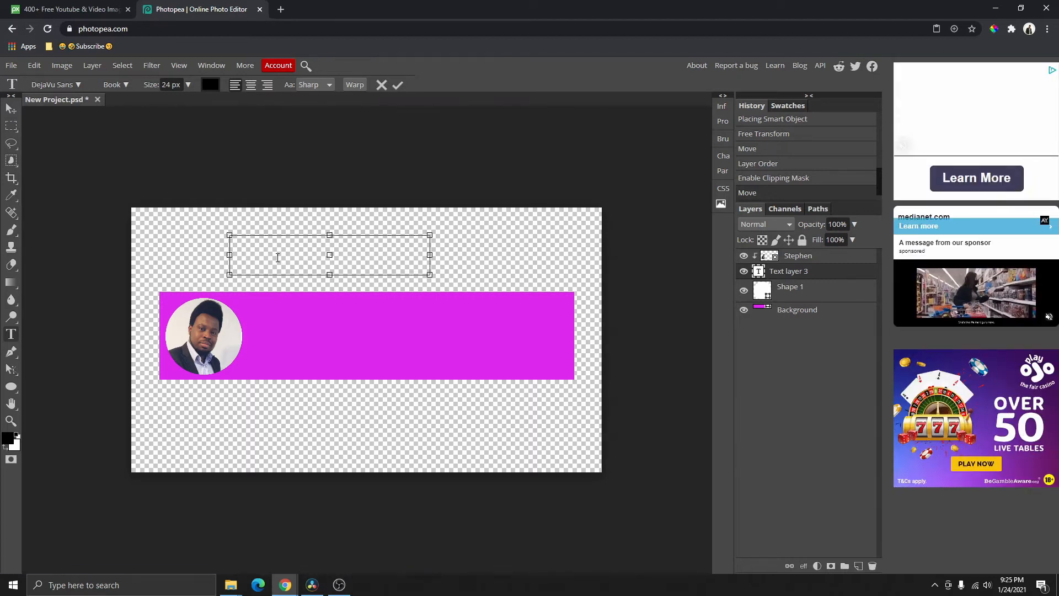
key("ctrl+v")
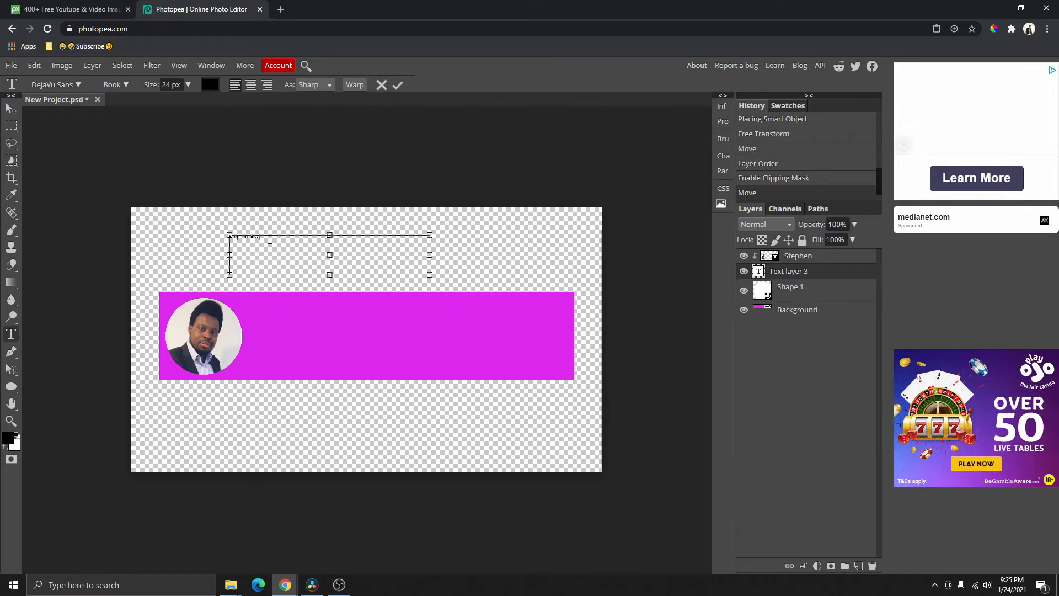
Set the name text's size to 100 px and shrink its text box to fit the single line.
left_click_drag(269, 240, 241, 244)
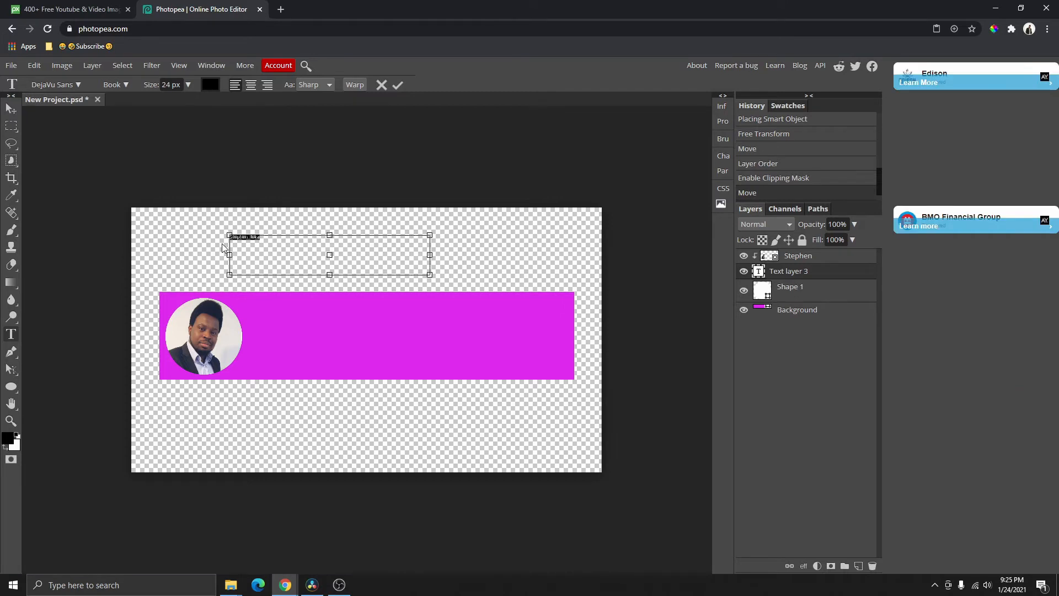
left_click(188, 84)
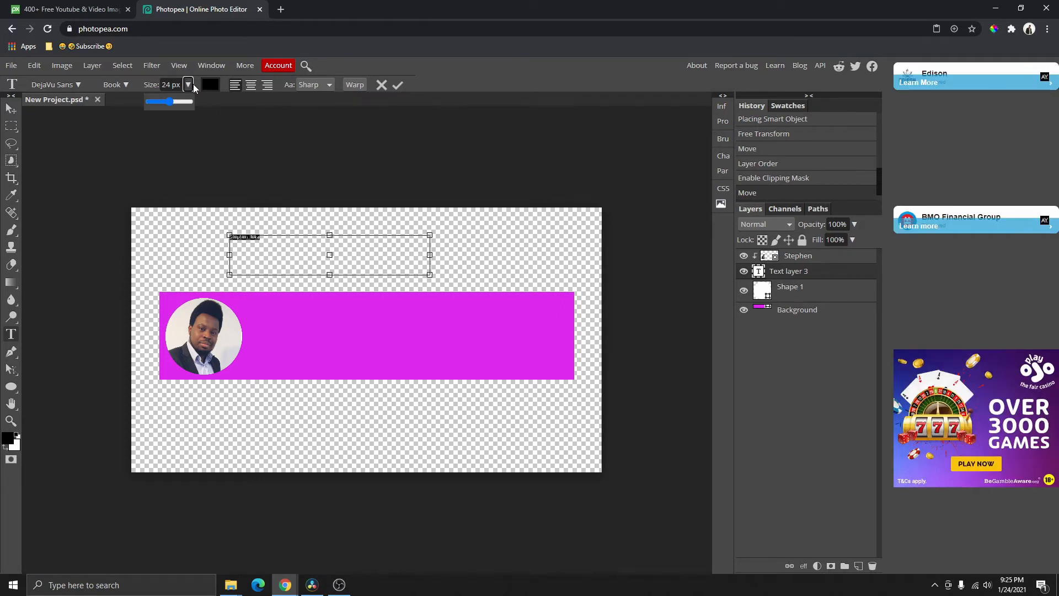
left_click_drag(168, 103, 182, 108)
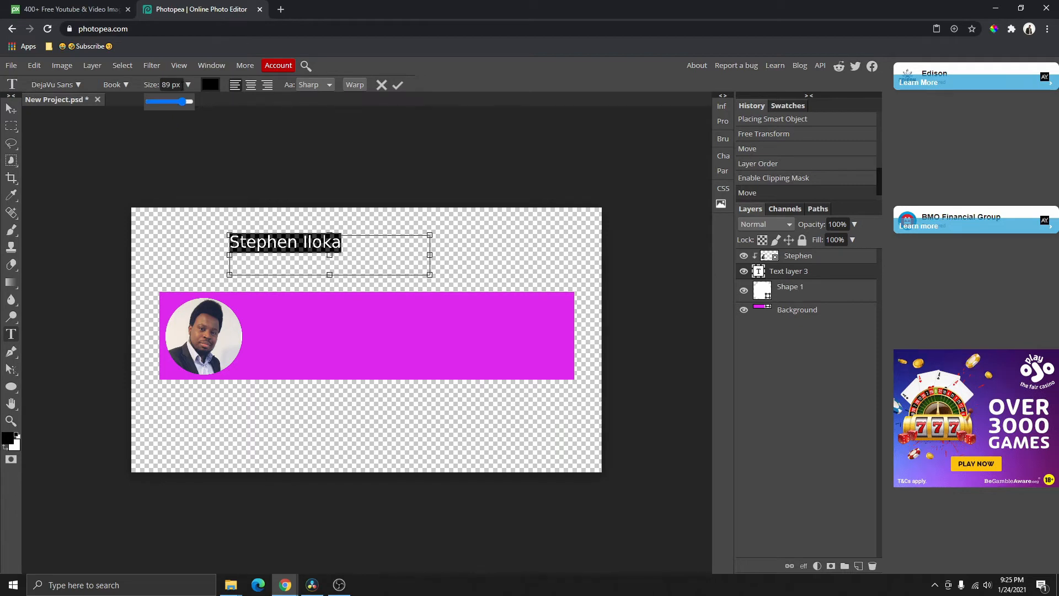
left_click(165, 86)
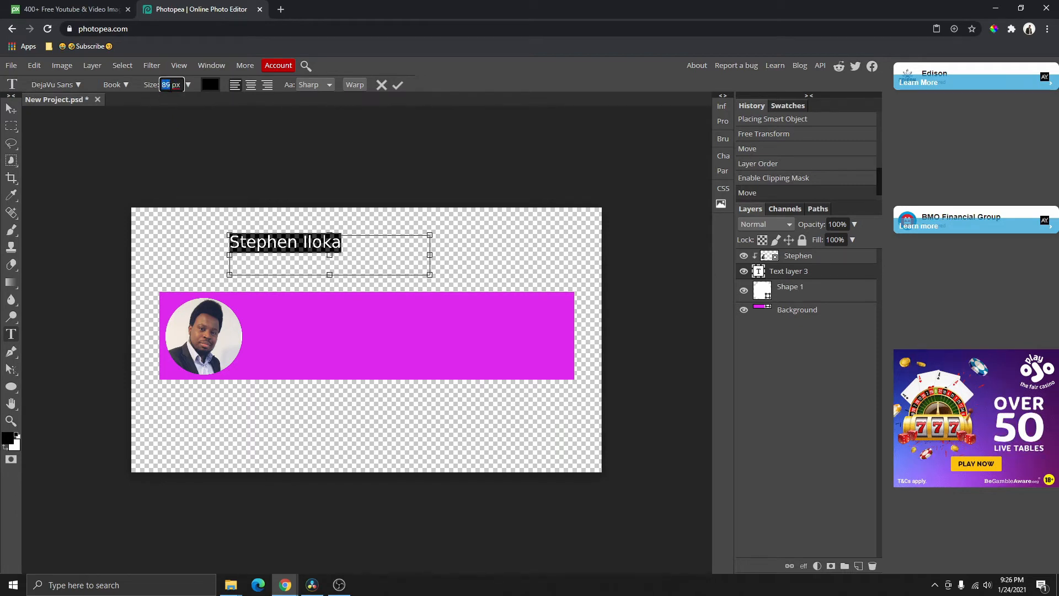
type("100")
key("Return")
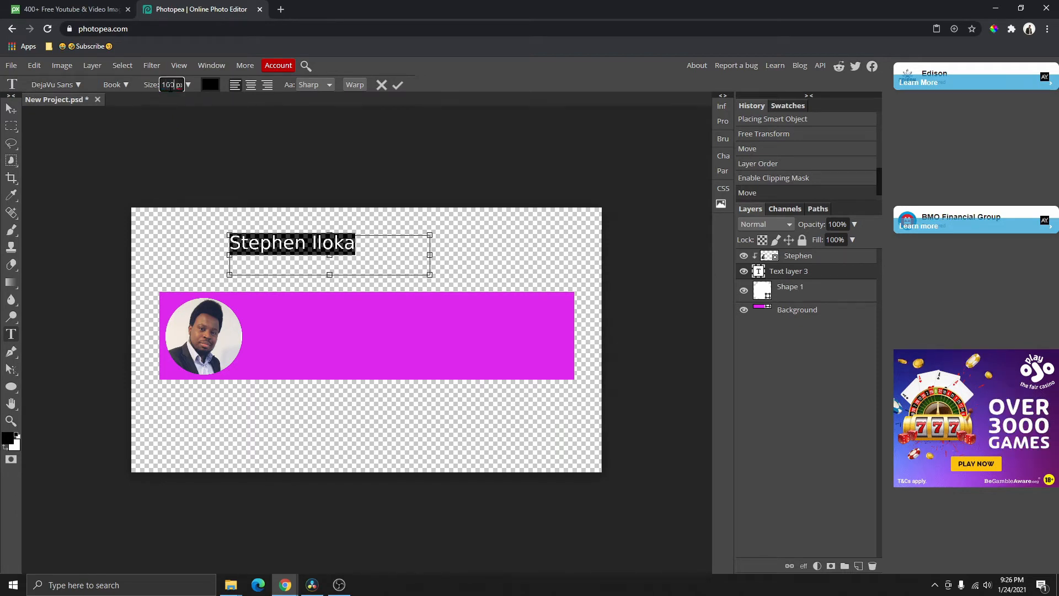
left_click_drag(430, 274, 359, 255)
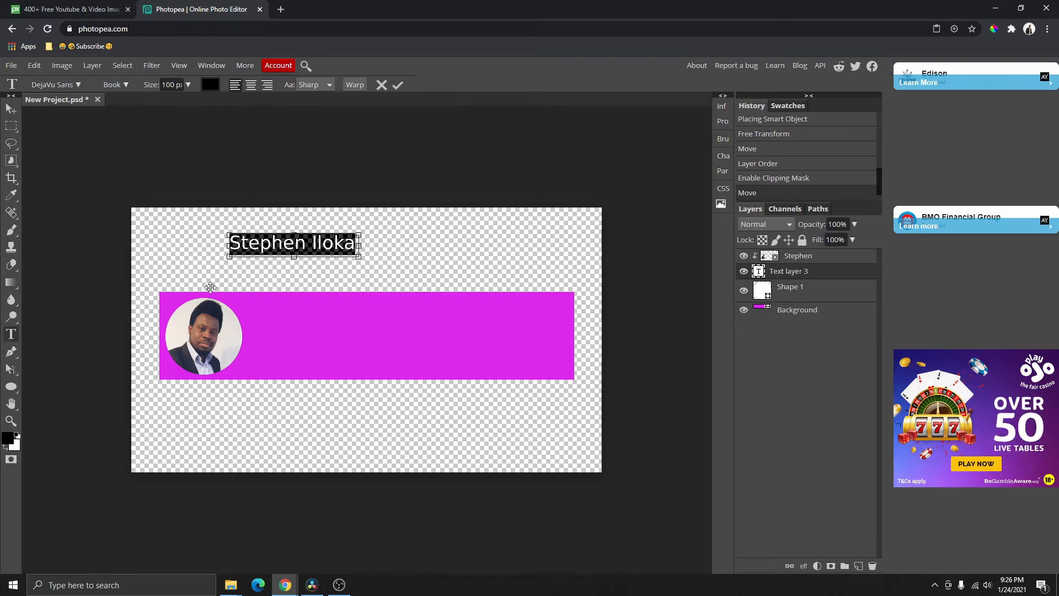
left_click(397, 87)
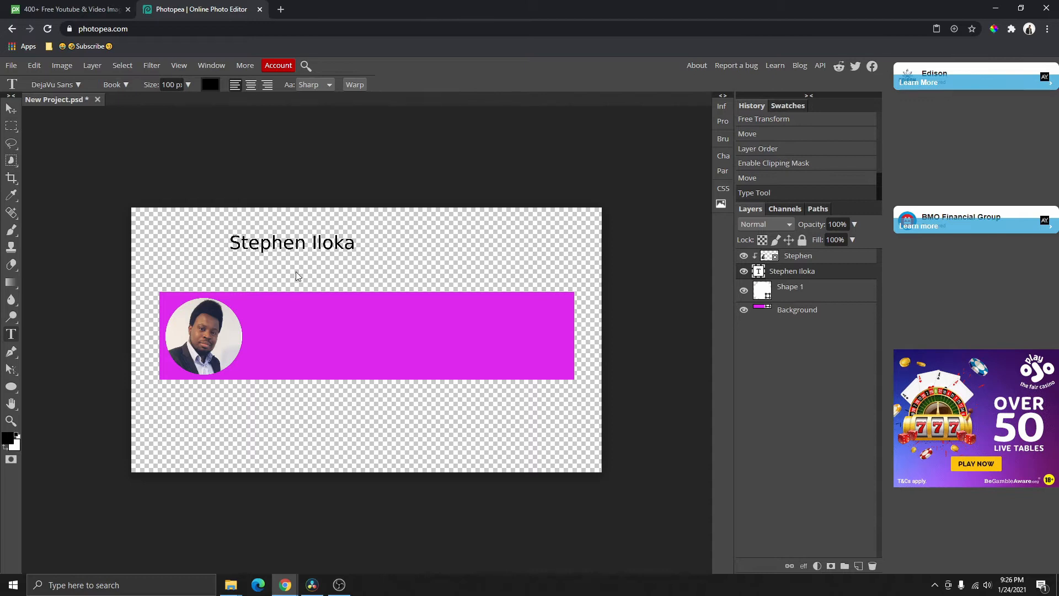
Move the name text onto the magenta rectangle beside the profile photo and change its font to Roboto.
left_click(11, 109)
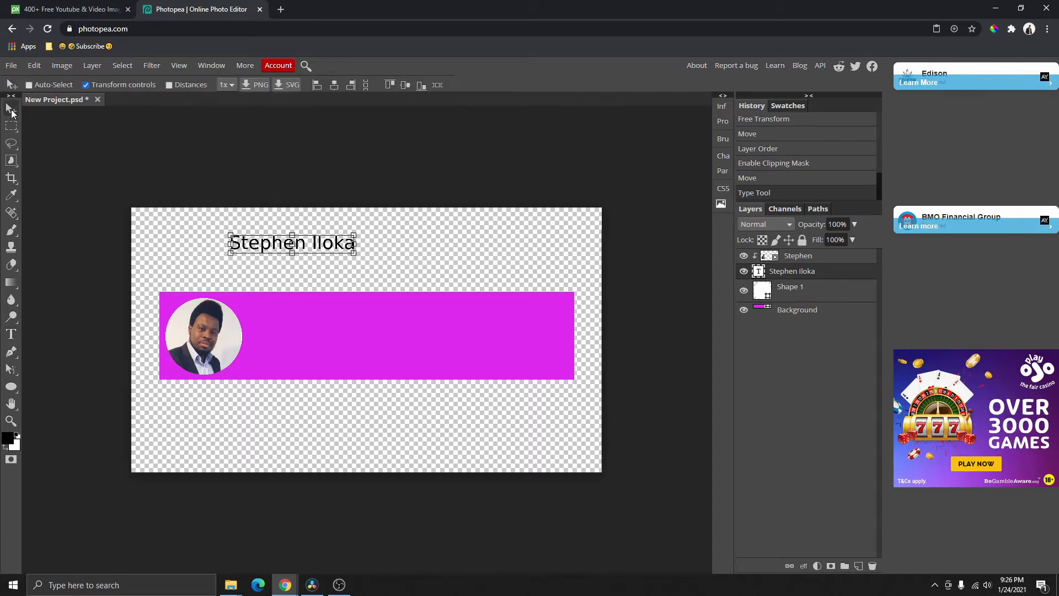
left_click_drag(313, 243, 333, 324)
double_click(333, 325)
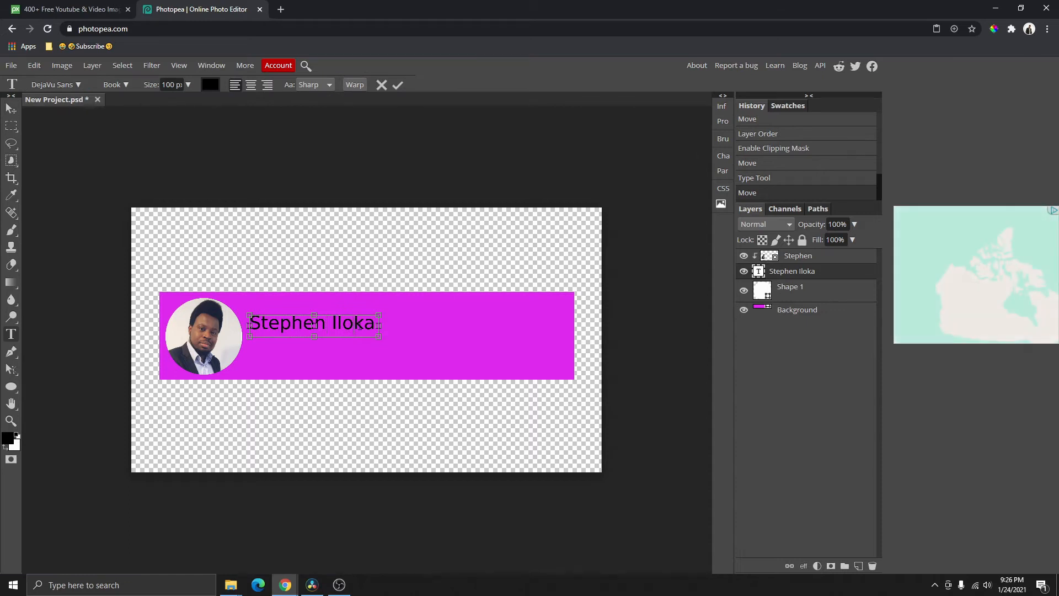
triple_click(359, 323)
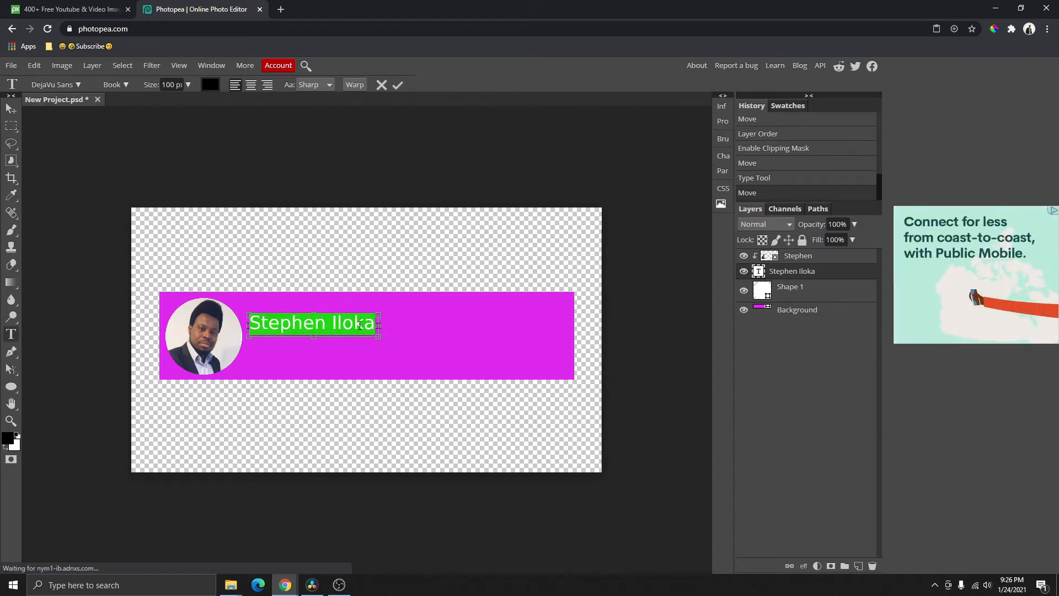
left_click(64, 84)
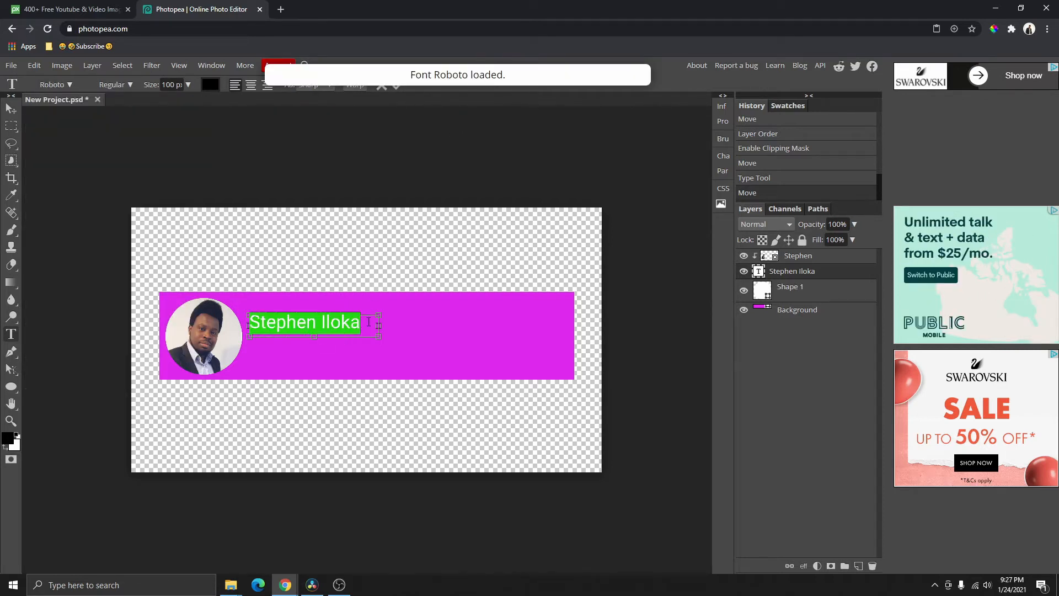
Enlarge the name text to 150 px and widen its text box so the full name fits on one line.
left_click(176, 90)
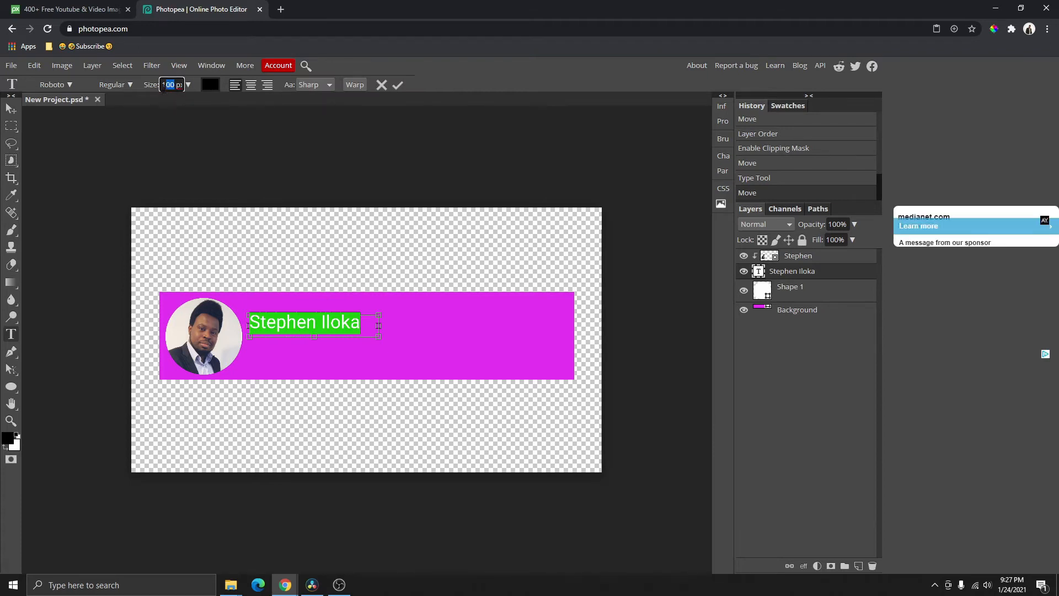
type("115")
key("BackSpace")
key("BackSpace")
type("50")
key("Return")
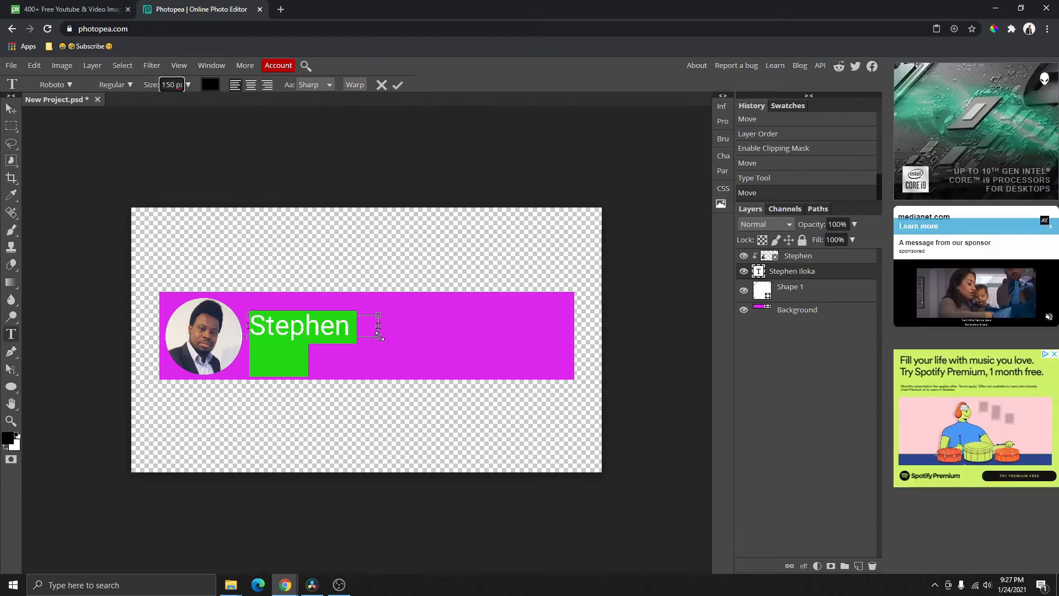
left_click_drag(379, 337, 432, 339)
left_click(398, 85)
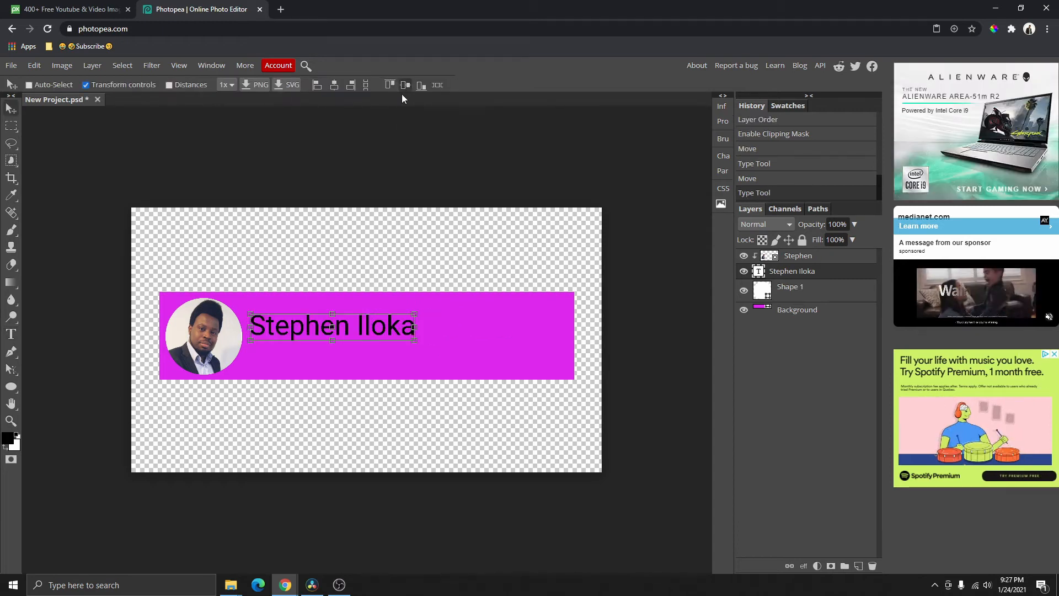
Recolour the whole name text beside the profile photo from its text colour setting to white (ffffff).
double_click(393, 332)
double_click(393, 332)
left_click(393, 332)
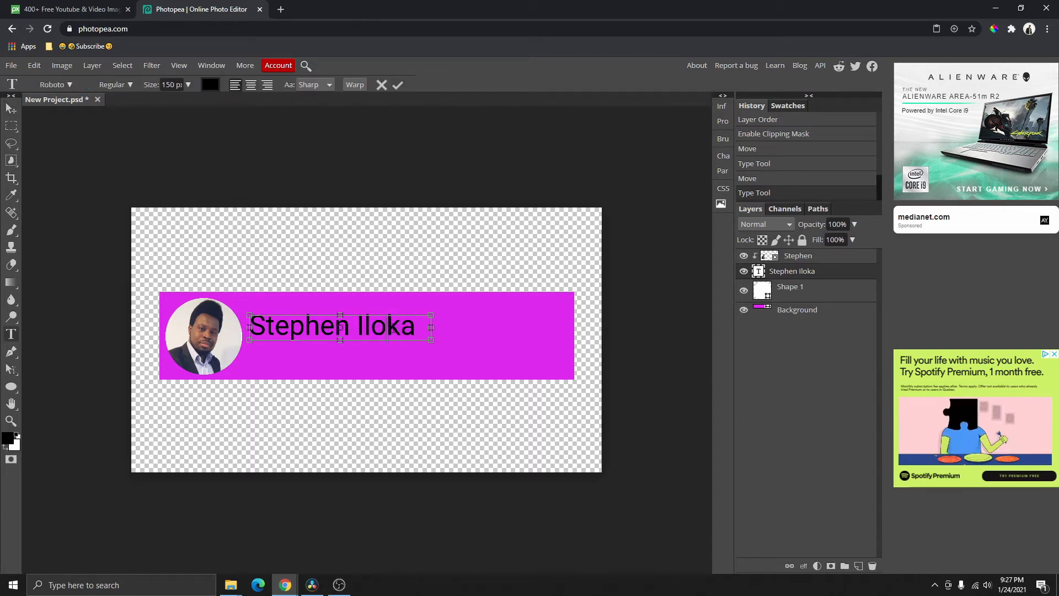
key("ctrl+a")
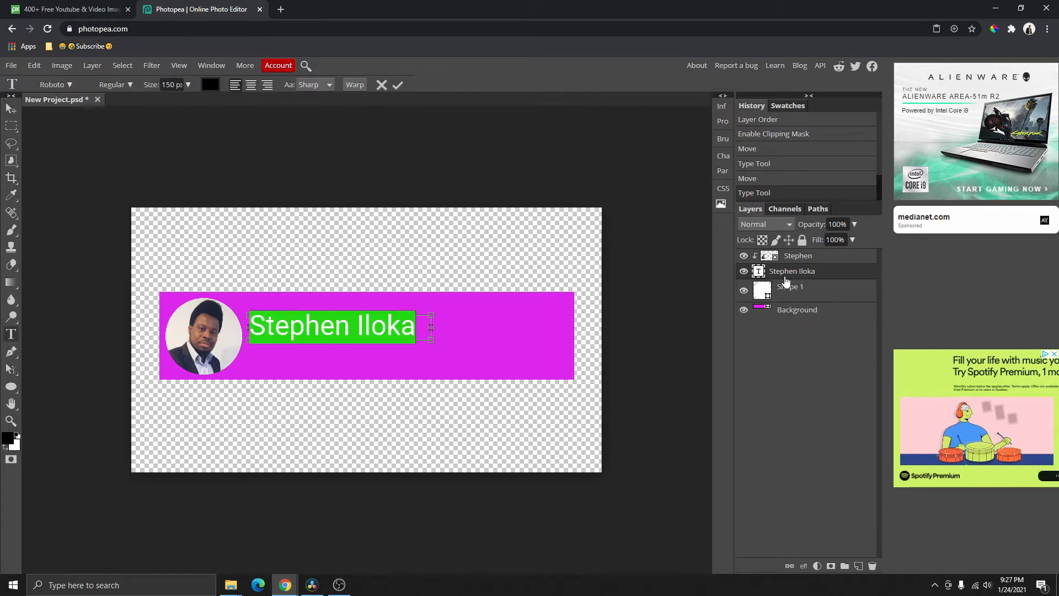
left_click(210, 85)
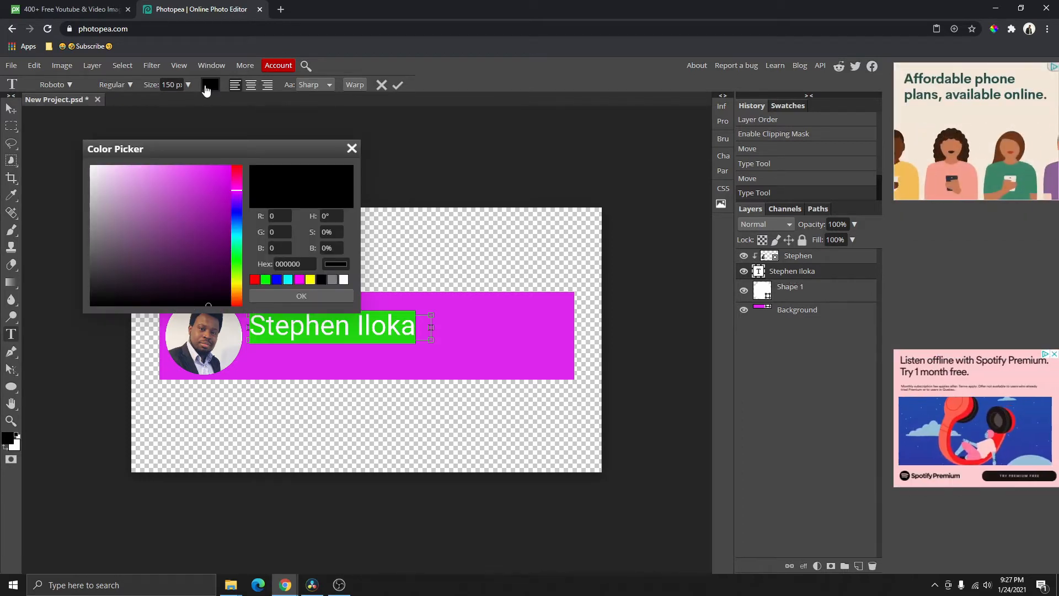
left_click(343, 282)
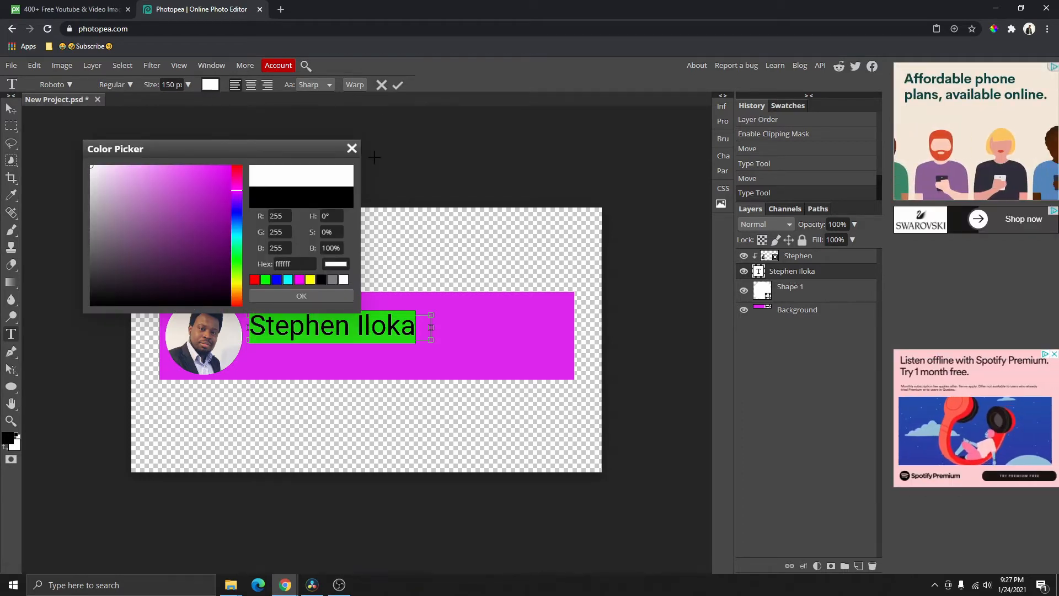
key("ctrl+a")
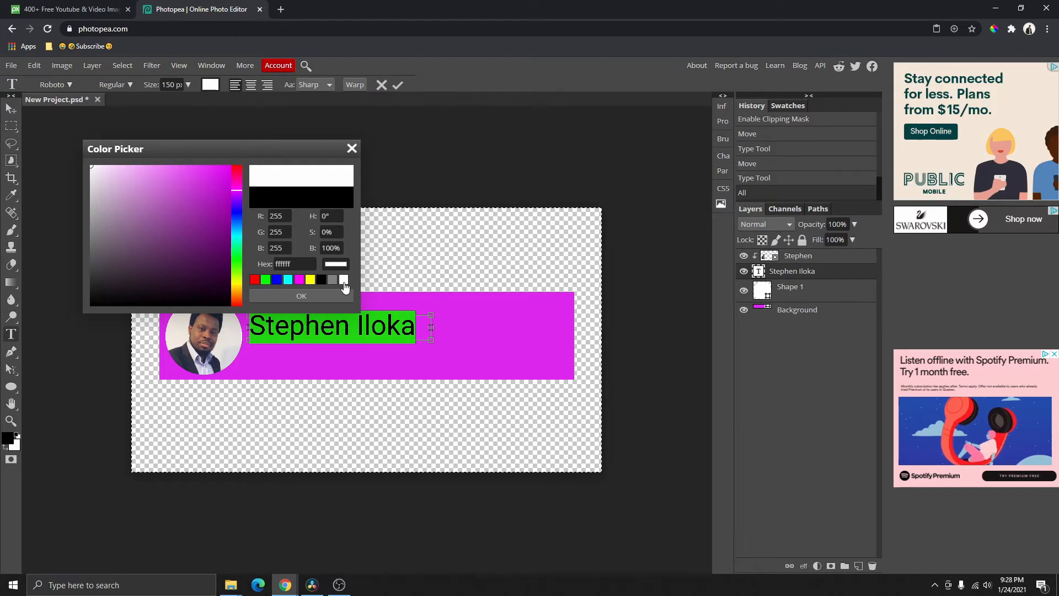
left_click(302, 297)
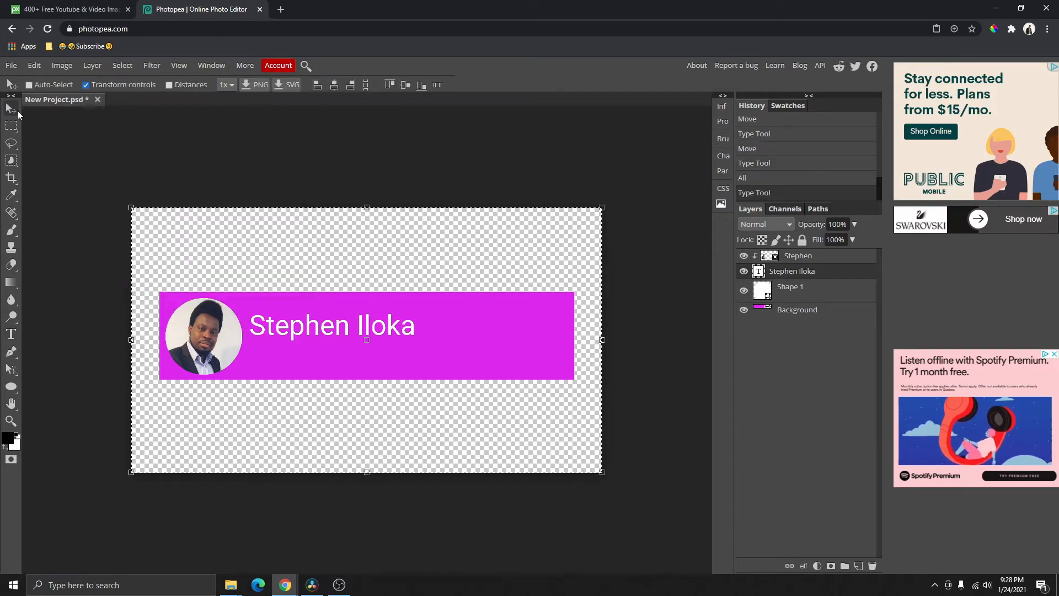
Lock the Background layer holding the magenta rectangle and try to move it on the canvas.
left_click(312, 584)
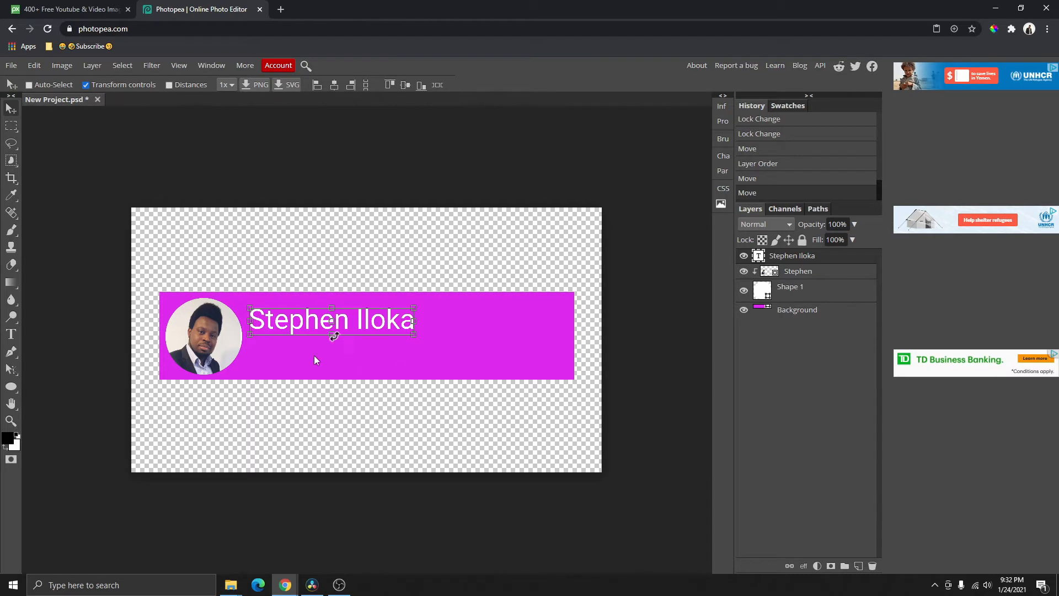
left_click(798, 311)
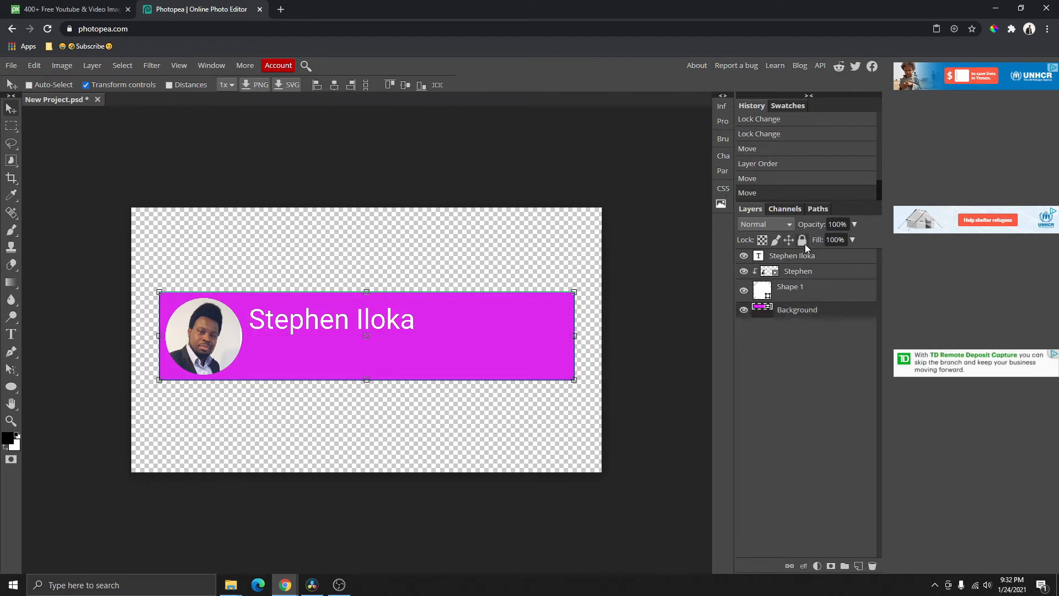
left_click(803, 241)
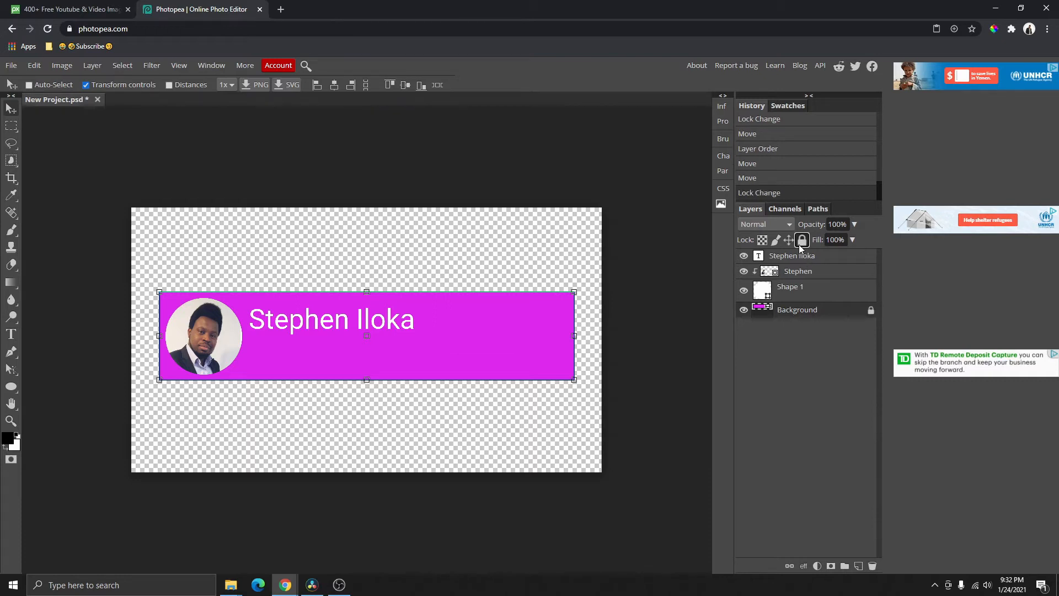
left_click(504, 355)
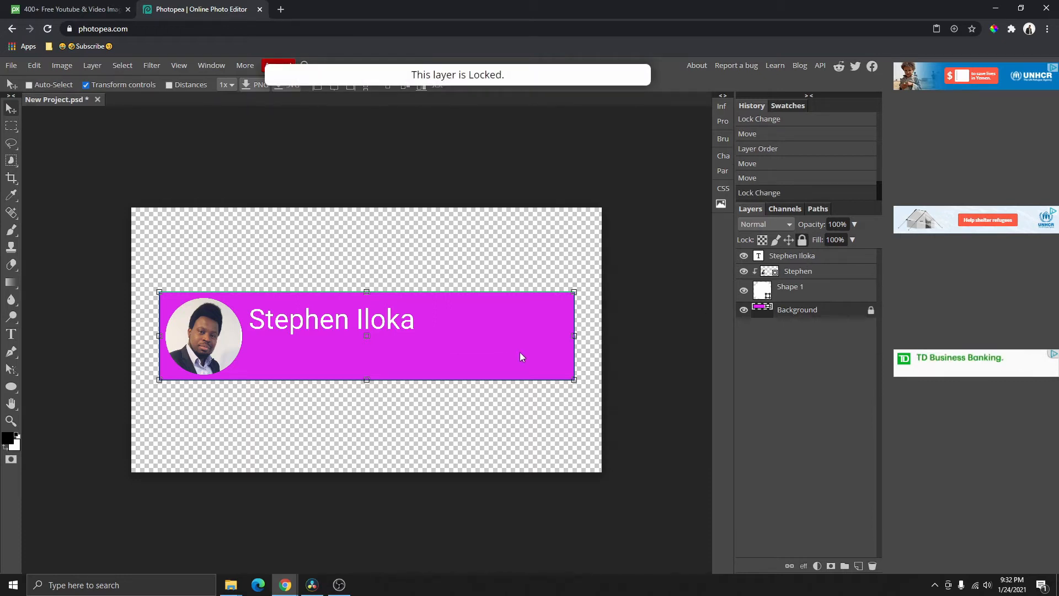
left_click(534, 355)
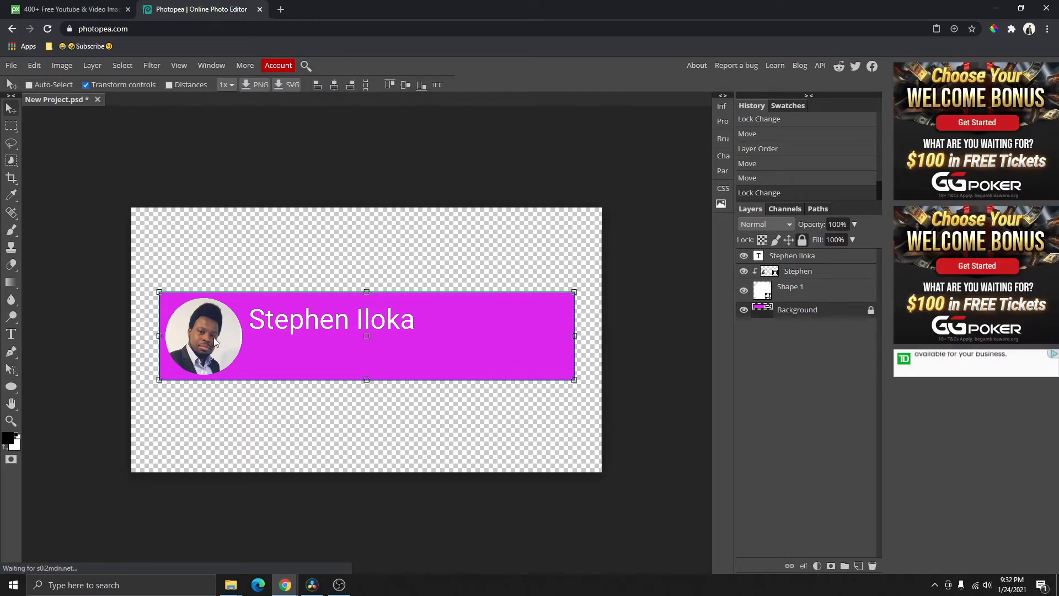
Lock the Shape 1 circle layer and the profile photo layer clipped to it.
left_click(795, 293)
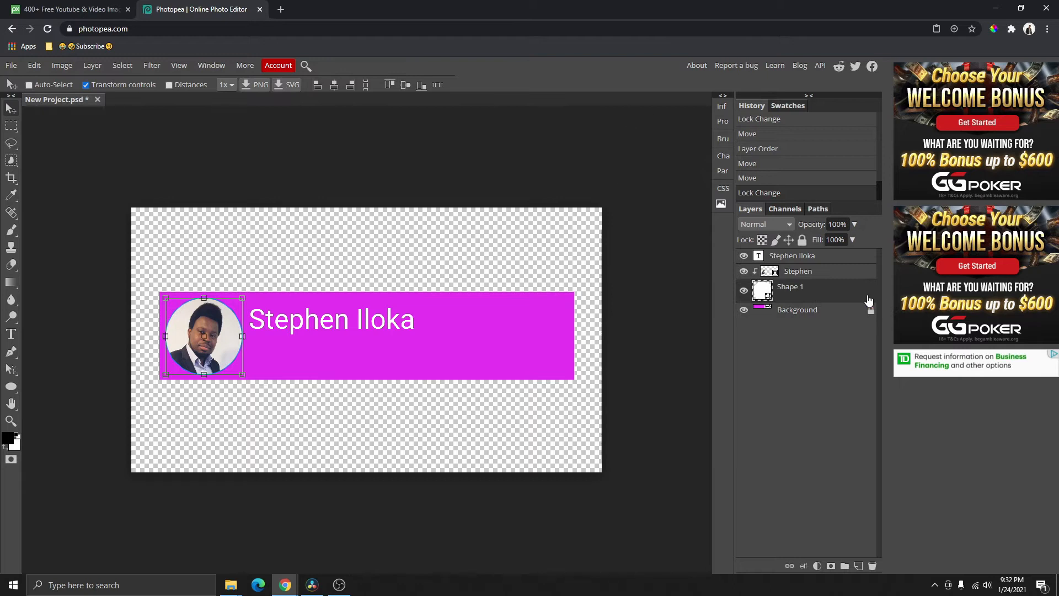
left_click(802, 239)
left_click(798, 270)
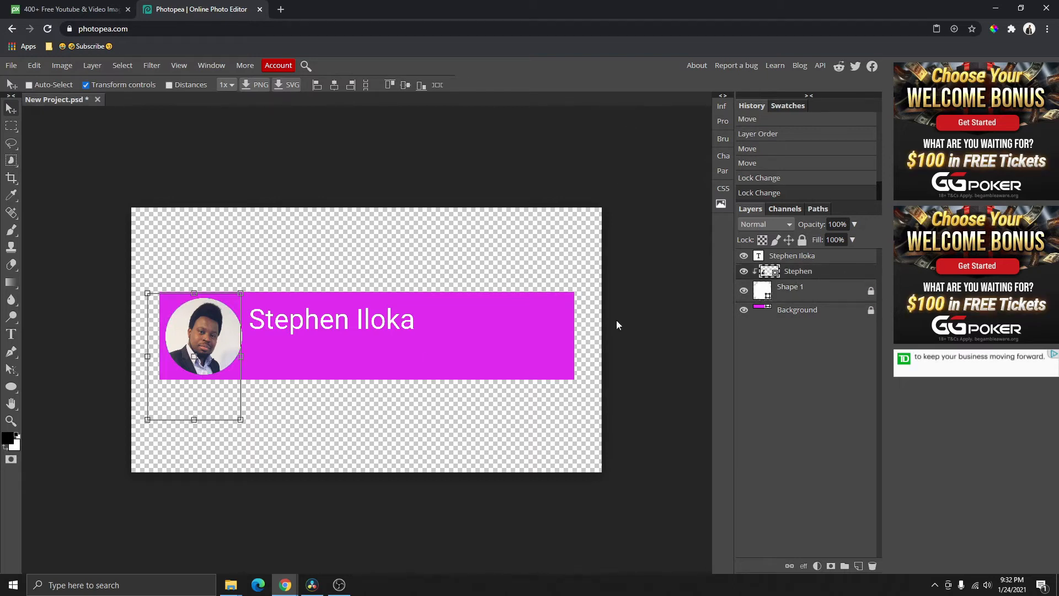
left_click(802, 239)
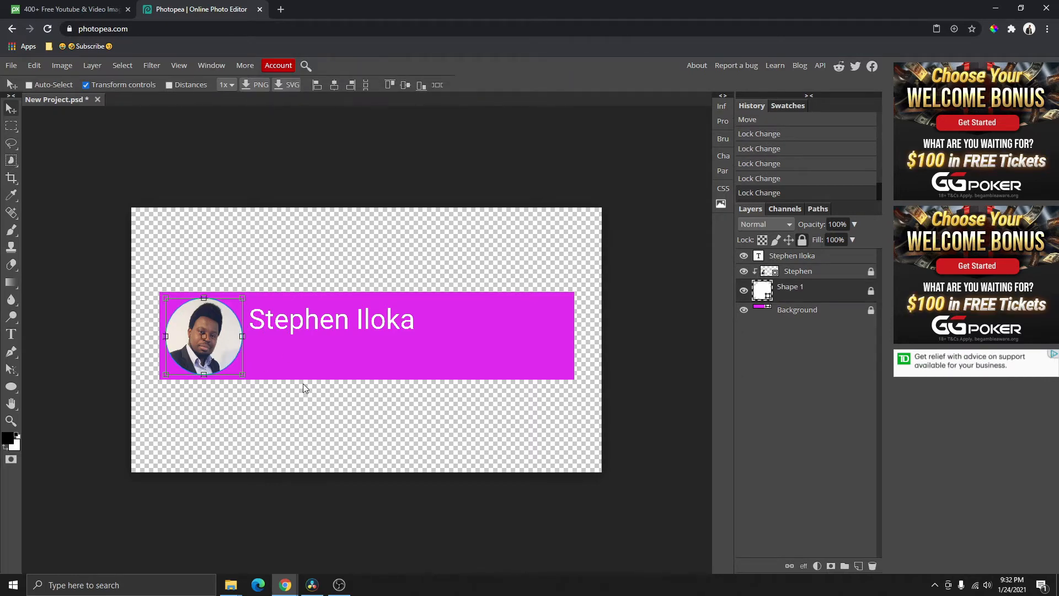
left_click(793, 269)
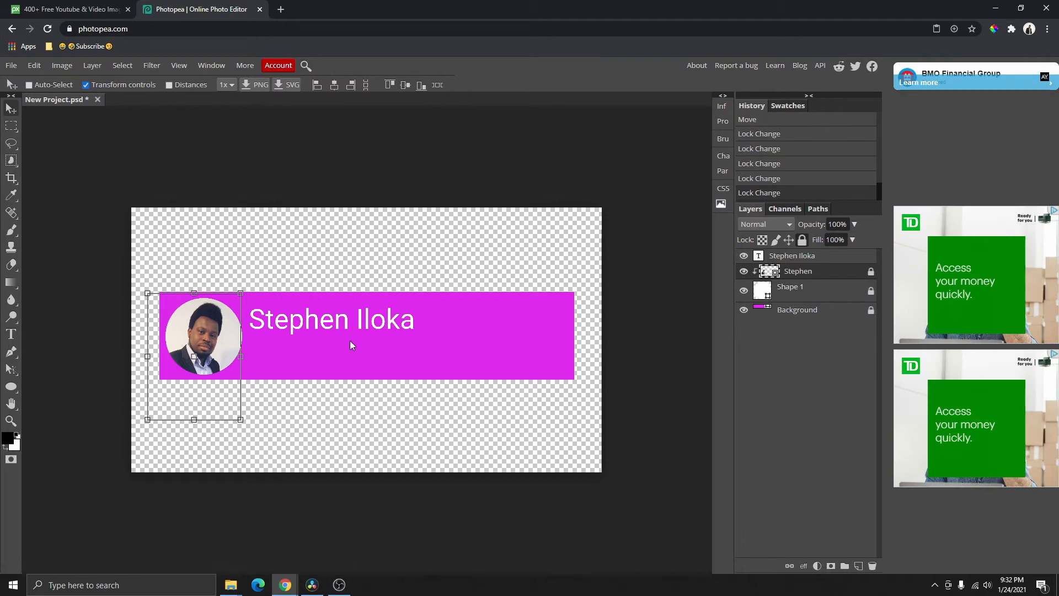
Move the name text layer below the profile photo layer and return it to the top of the layer stack.
left_click_drag(780, 256, 782, 274)
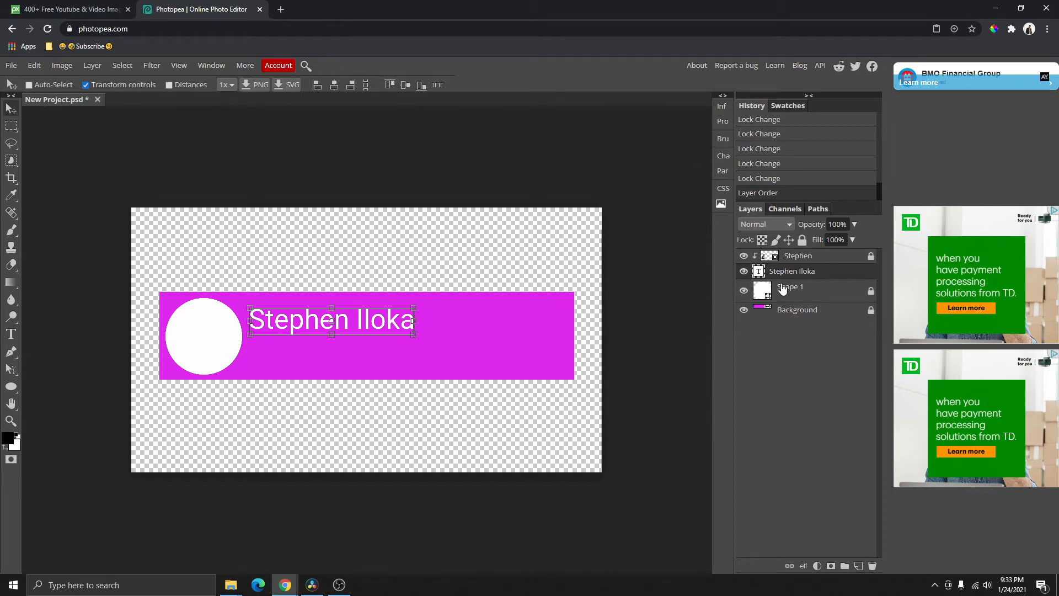
left_click_drag(788, 275, 785, 257)
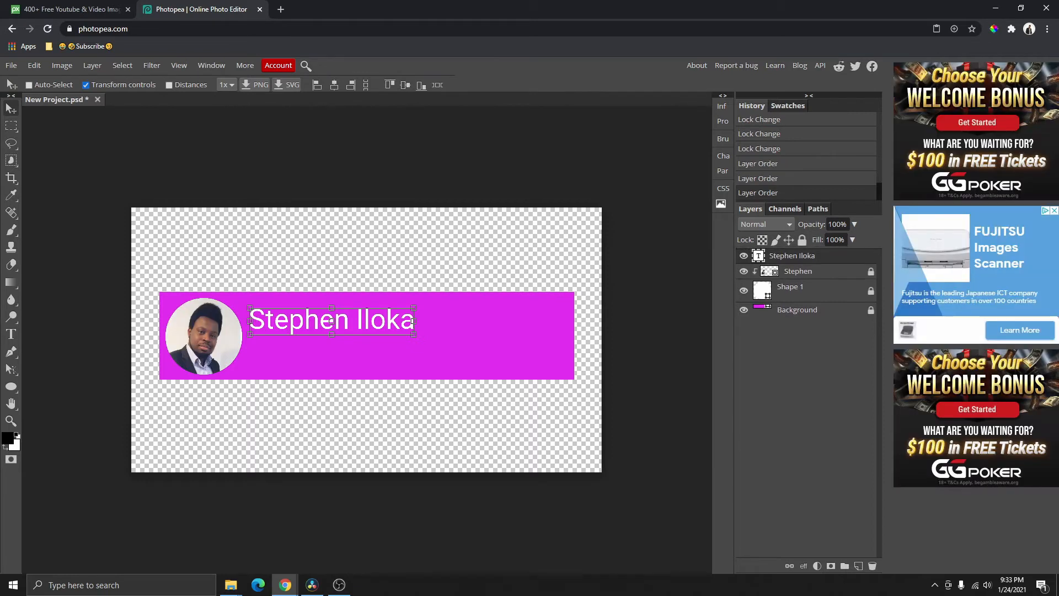
Place the Facebook, Instagram and Twitter icon files as smart objects above the name text layer.
key("alt+Tab")
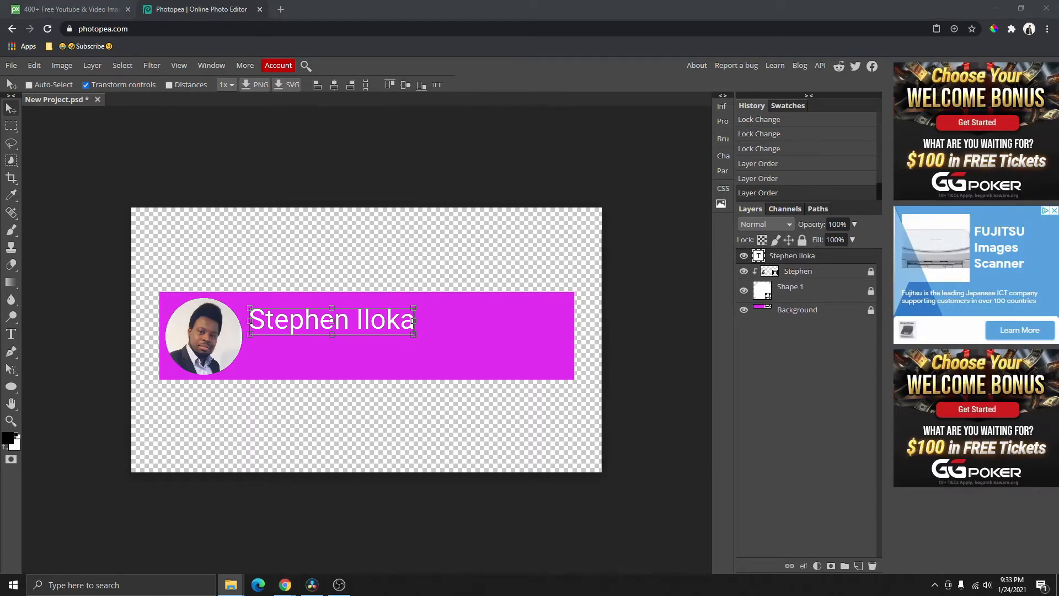
key("alt+Tab")
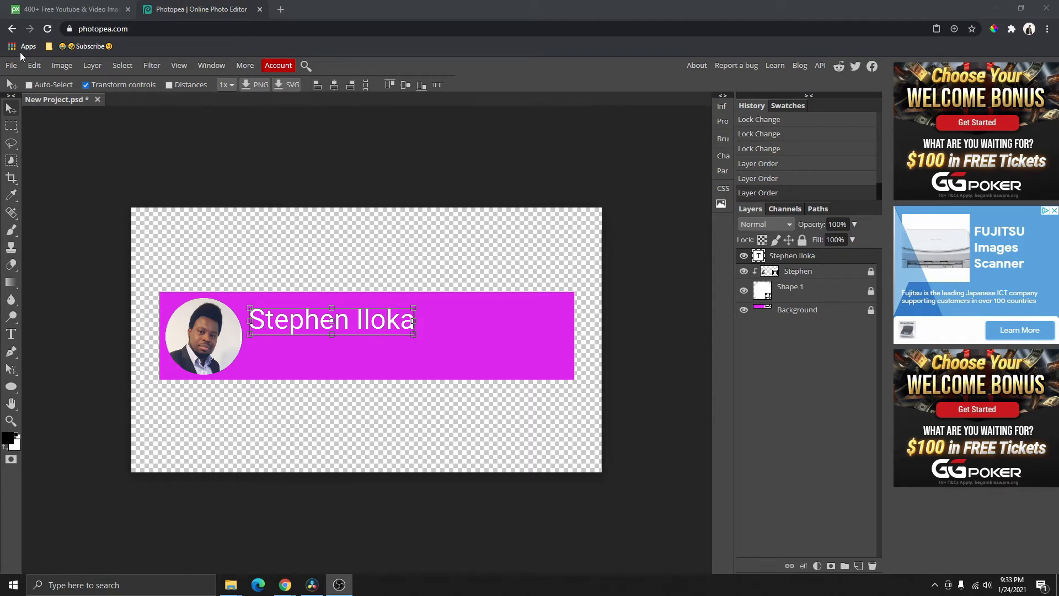
key("alt+Tab")
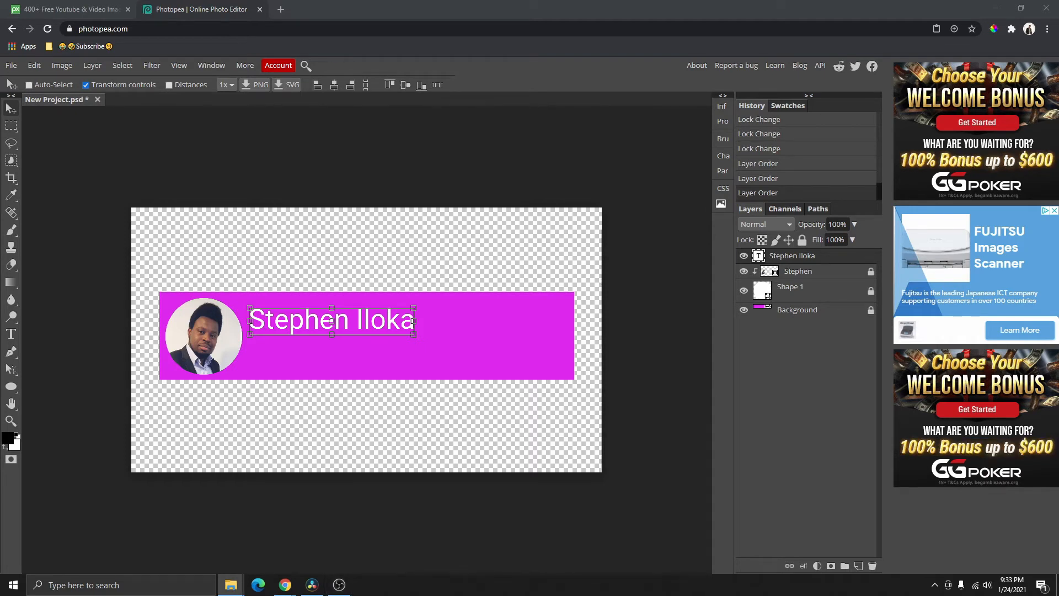
key("alt+Tab")
key("alt+Tab")
left_click_drag(331, 320, 375, 272)
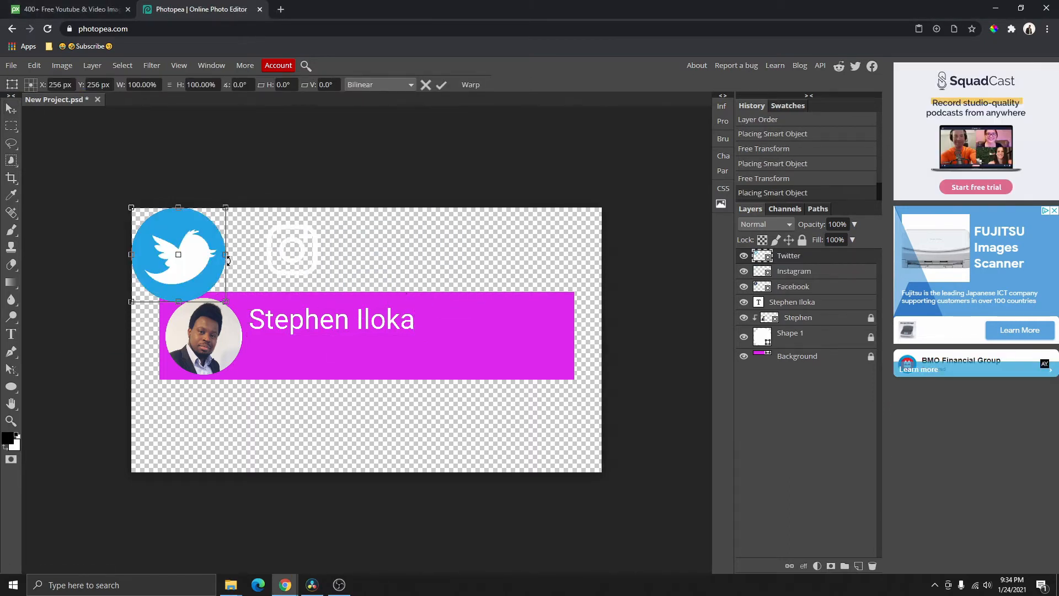
Shrink the Twitter and Facebook icons to fit side by side beneath the name text, and delete the Instagram icon layer.
left_click_drag(171, 257, 424, 256)
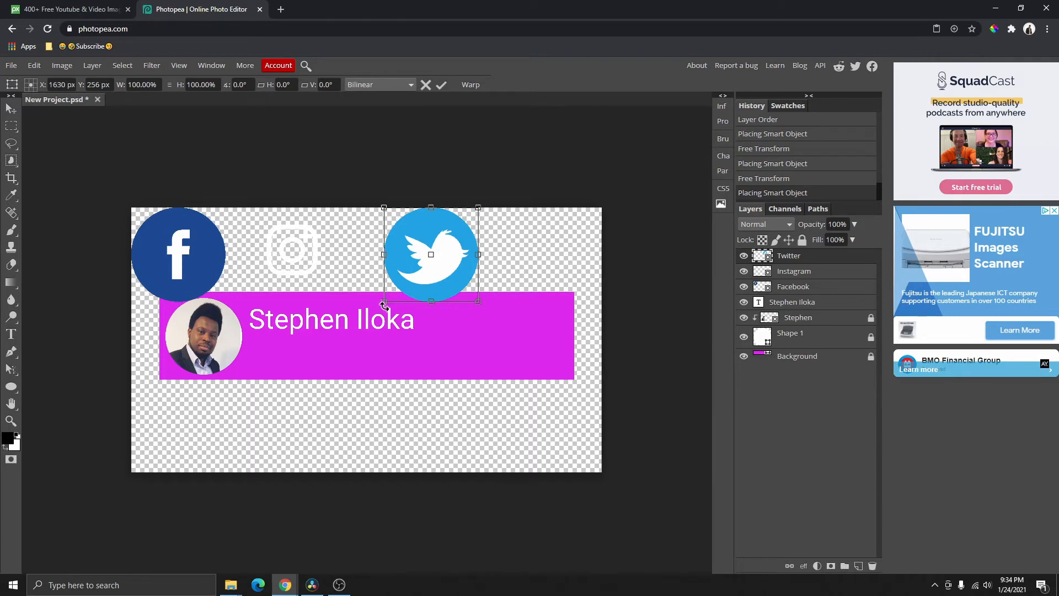
left_click_drag(385, 302, 267, 349)
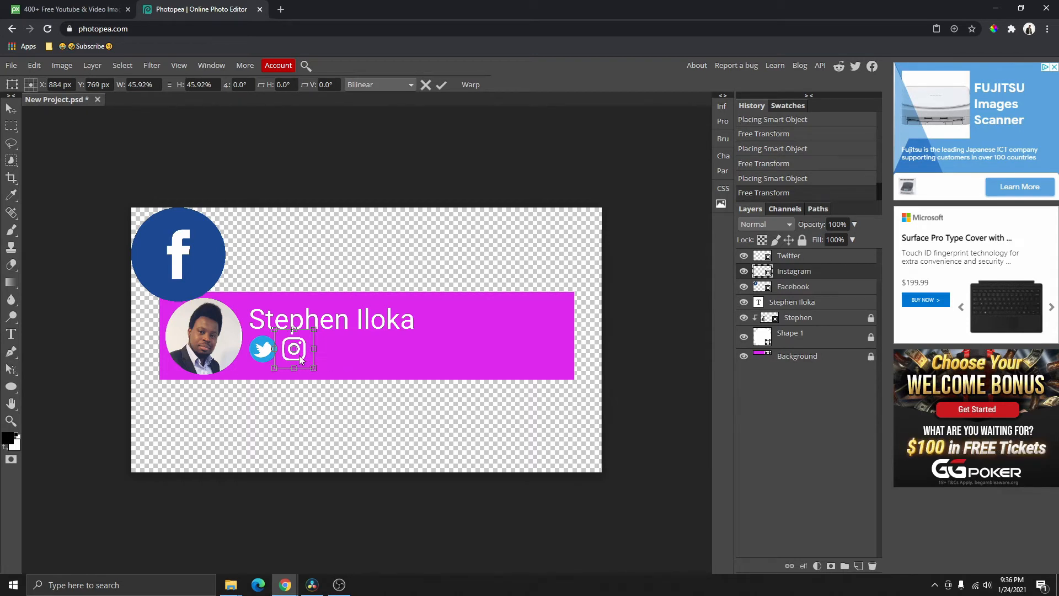
key("Return")
key("Delete")
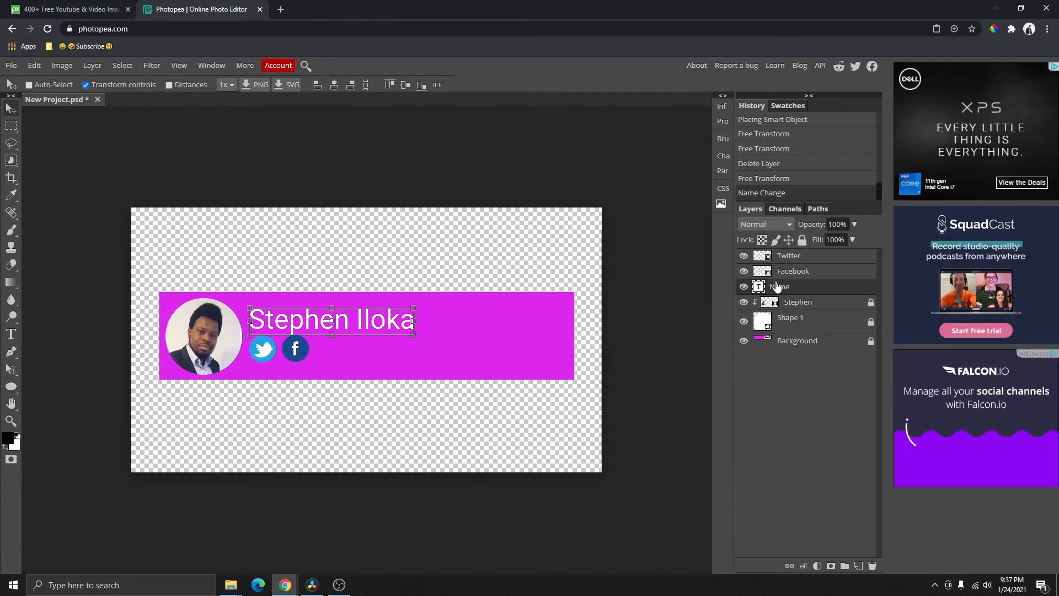
Adjust the Twitter icon with Free Transform so the two social icons sit closer together beneath the name.
left_click(787, 256)
key("ctrl+t")
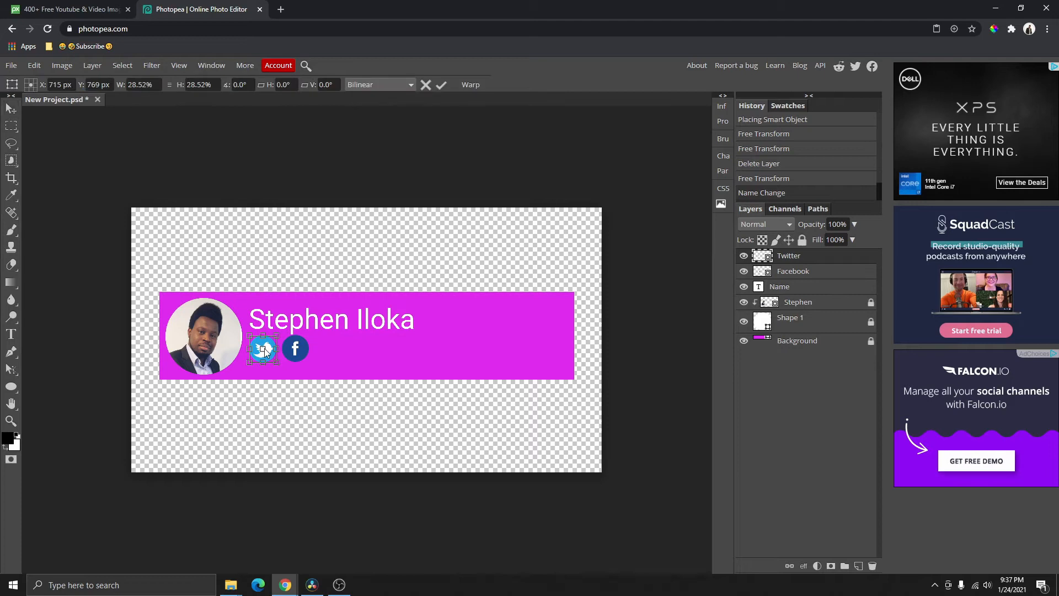
left_click_drag(266, 352, 297, 353)
Select the Twitter and Facebook icon layers together, reposition them beneath the name and scale them to about 77.7%.
left_click(794, 257, "ctrl")
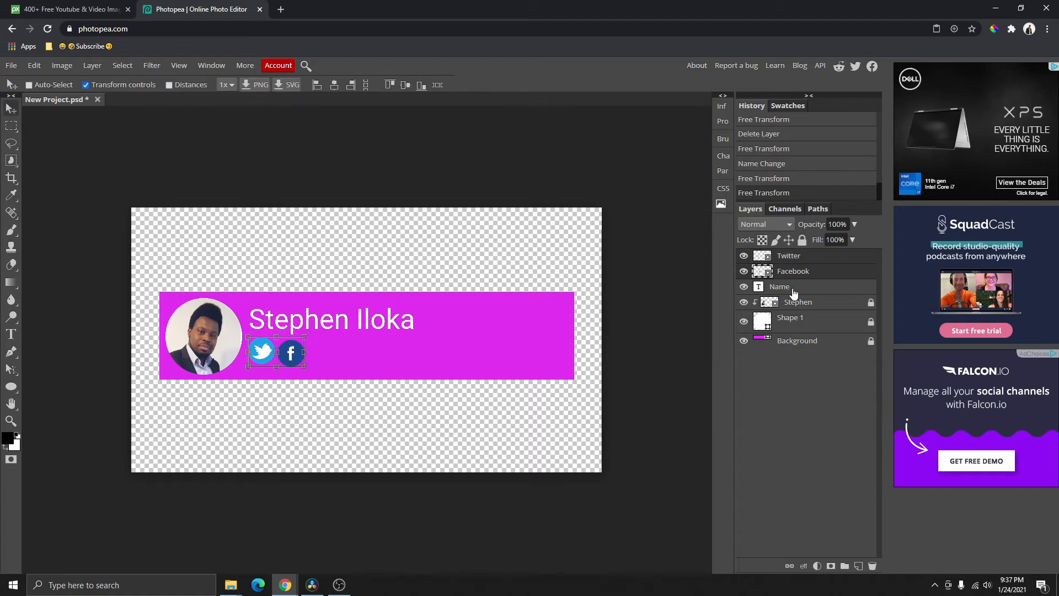
left_click(794, 273)
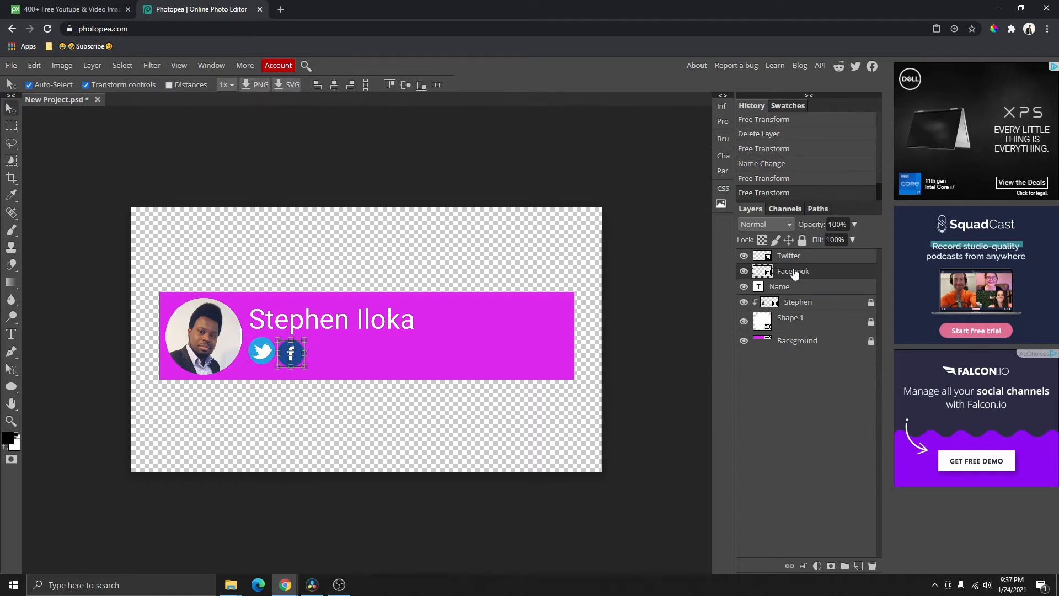
left_click(794, 256, "ctrl")
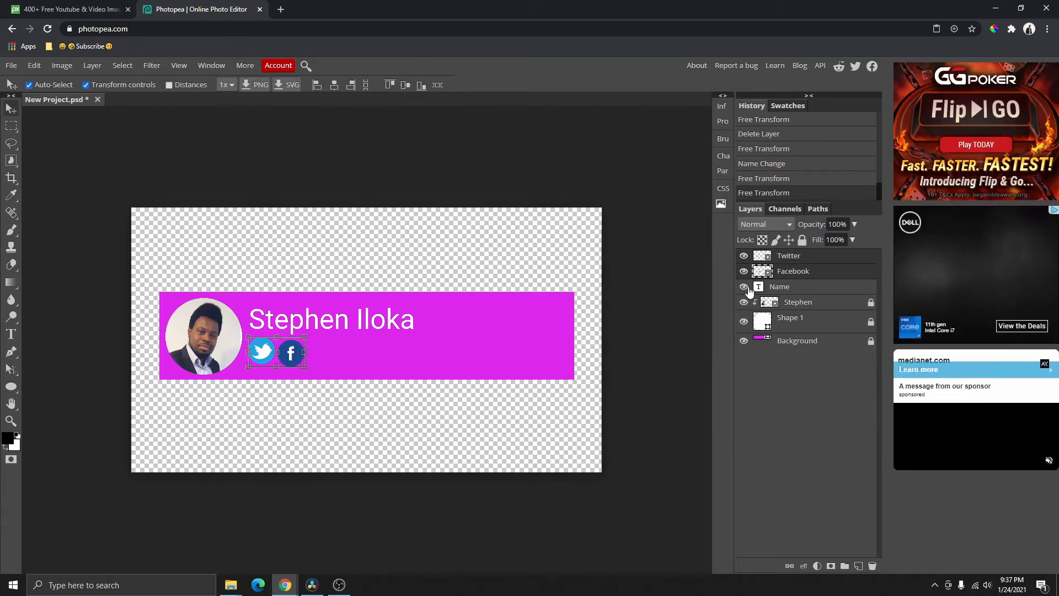
left_click_drag(317, 357, 293, 363)
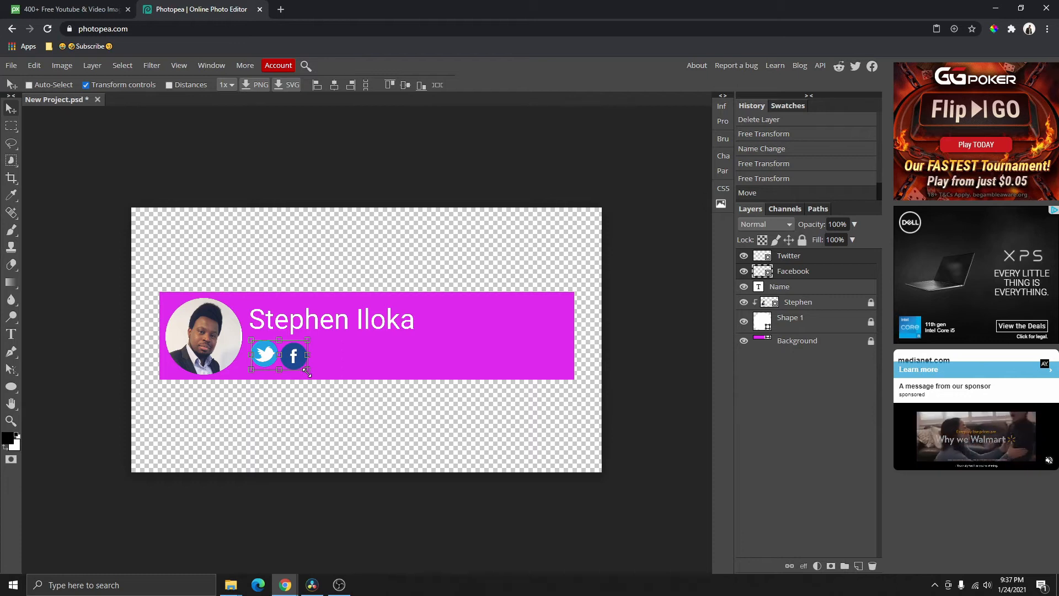
mouse_move(307, 372)
left_mouse_down()
mouse_move(288, 365)
mouse_move(297, 367)
left_mouse_up()
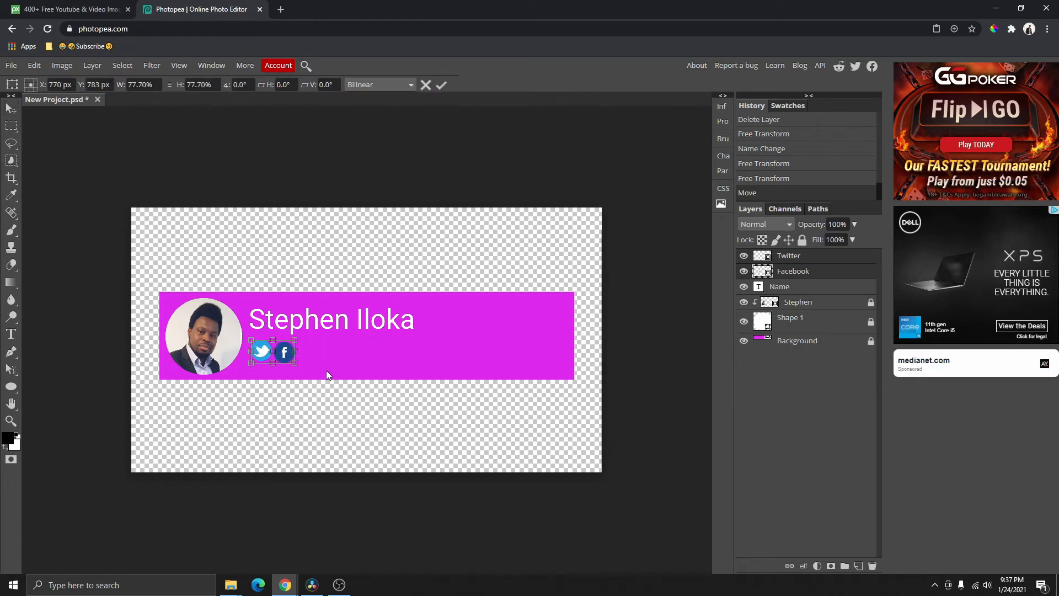
left_click(441, 85)
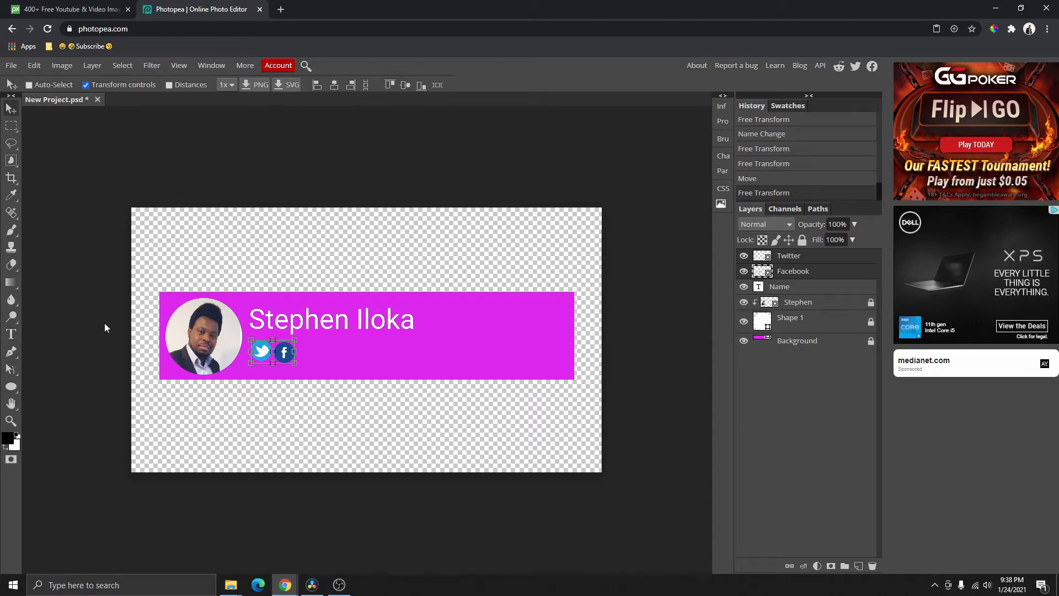
left_click(807, 309)
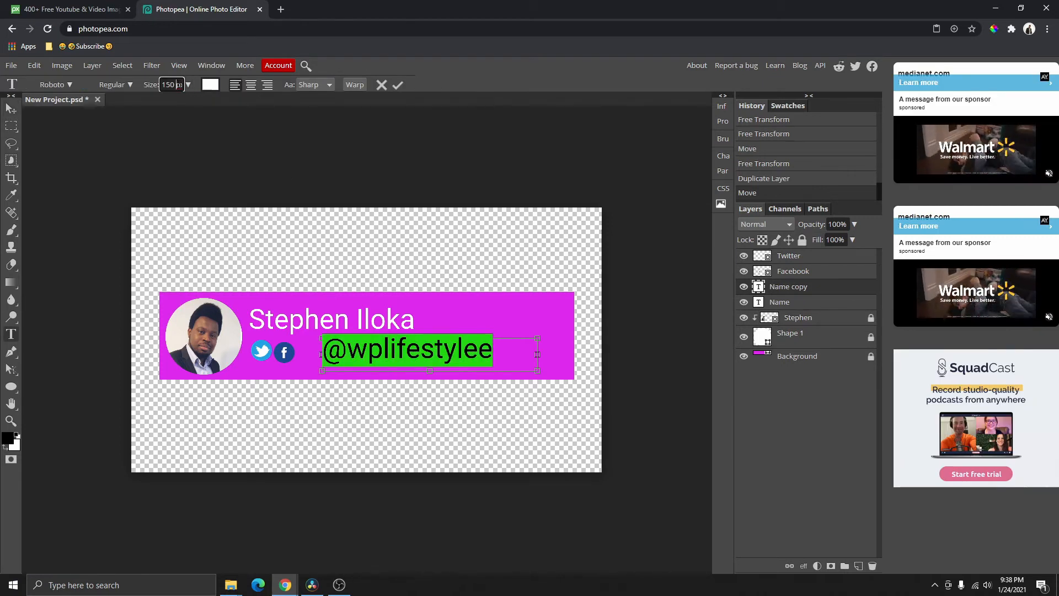
left_click(170, 84)
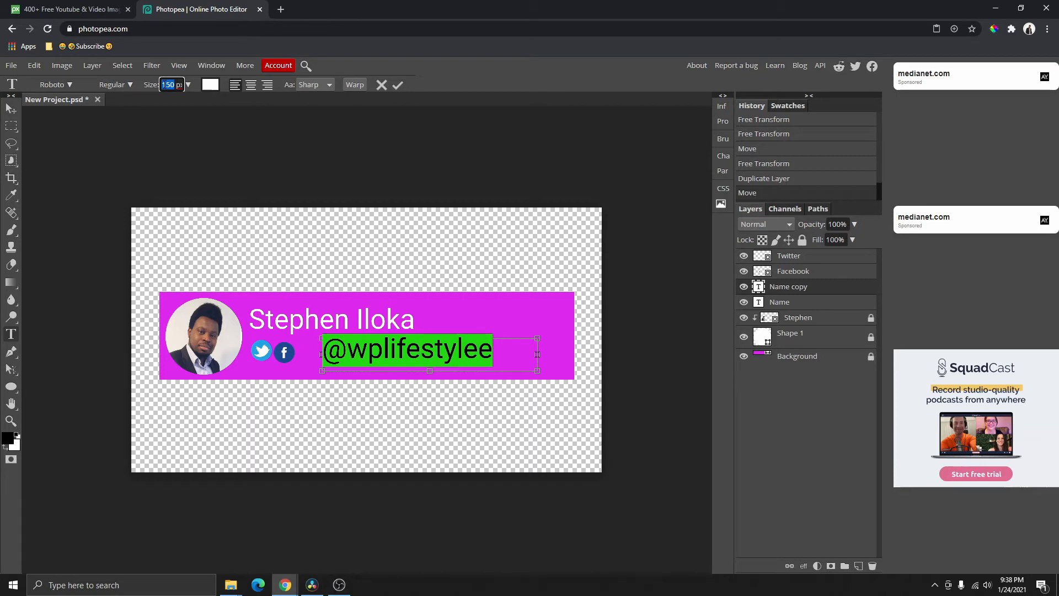
type("80")
left_click(397, 85)
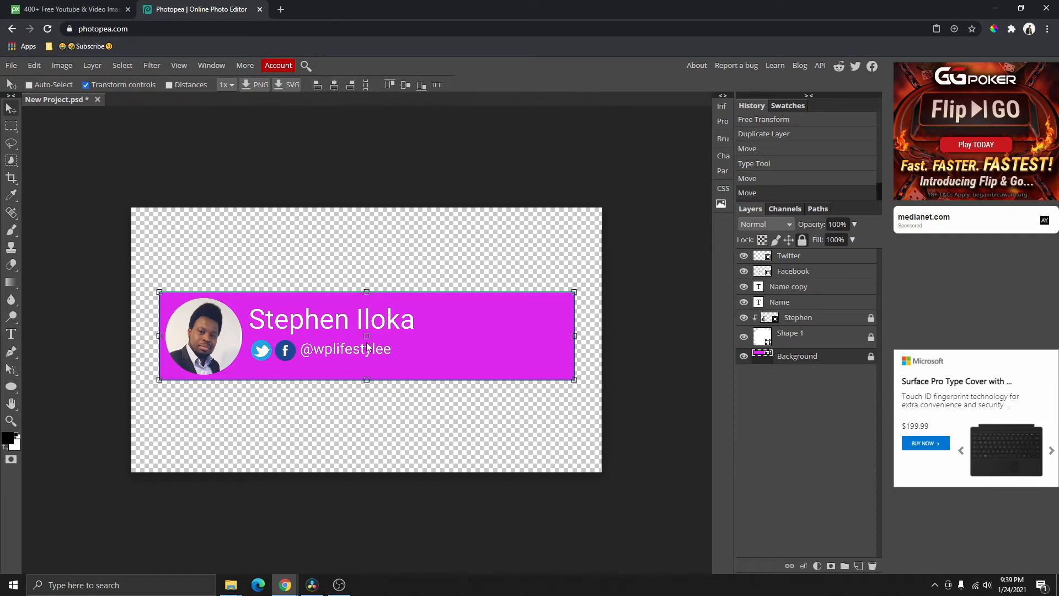
left_click(312, 588)
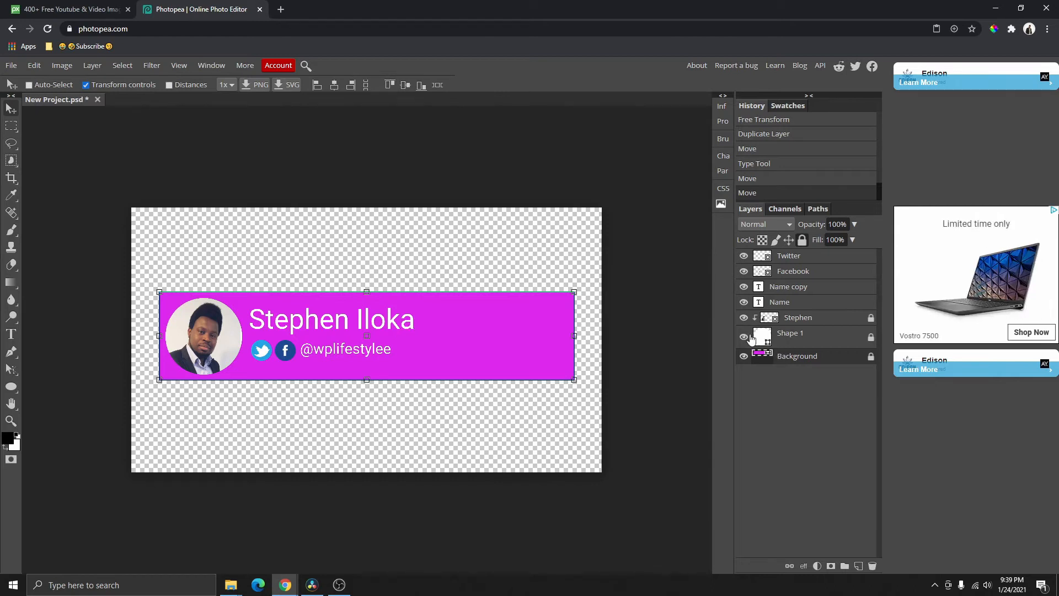
Recolour the large name text on the banner blue.
left_click(787, 304)
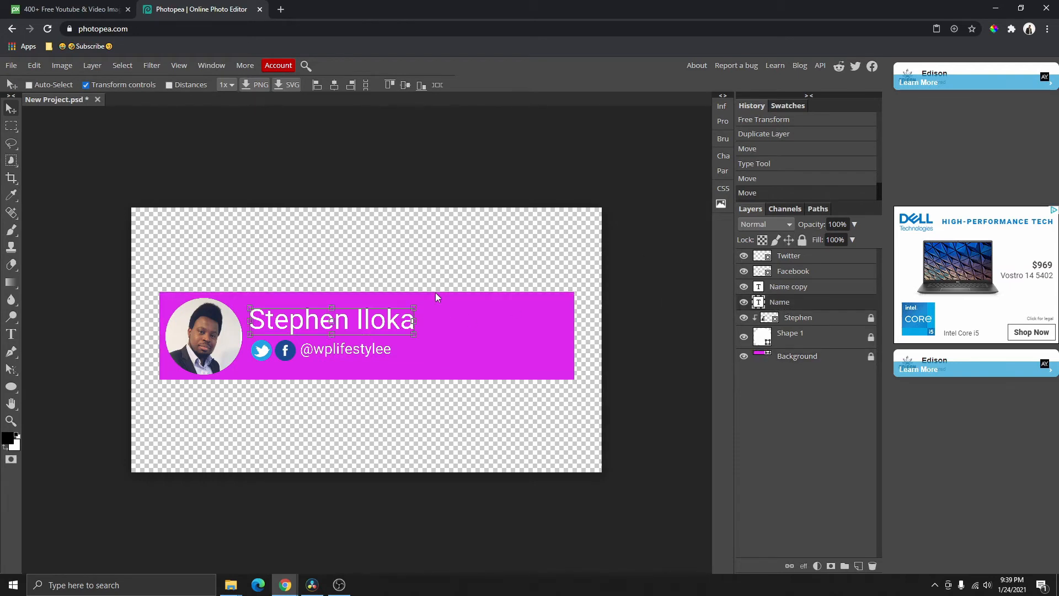
double_click(310, 322)
left_click(210, 86)
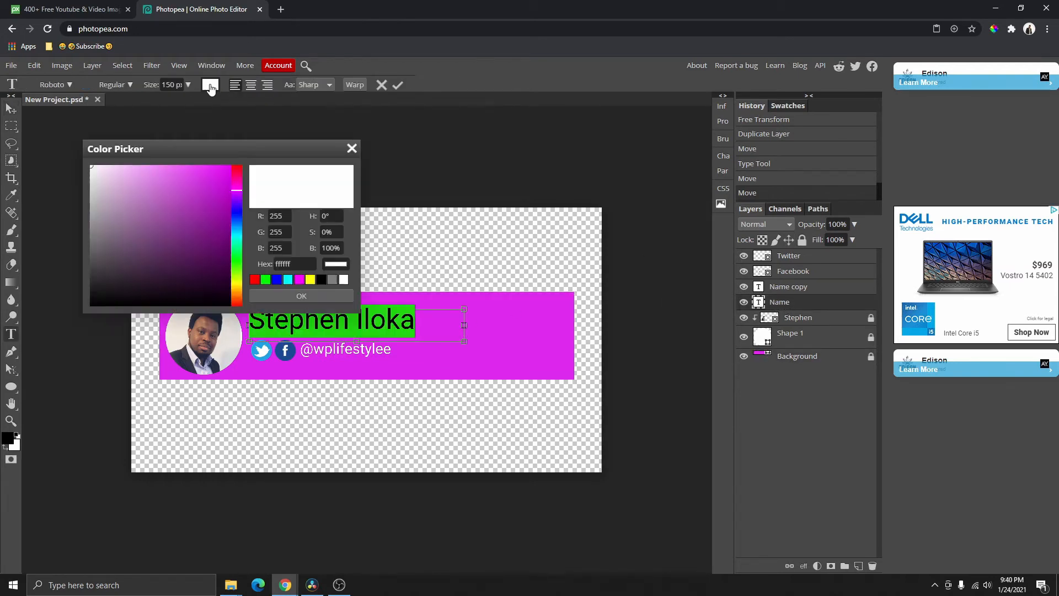
left_click(223, 197)
left_click(234, 215)
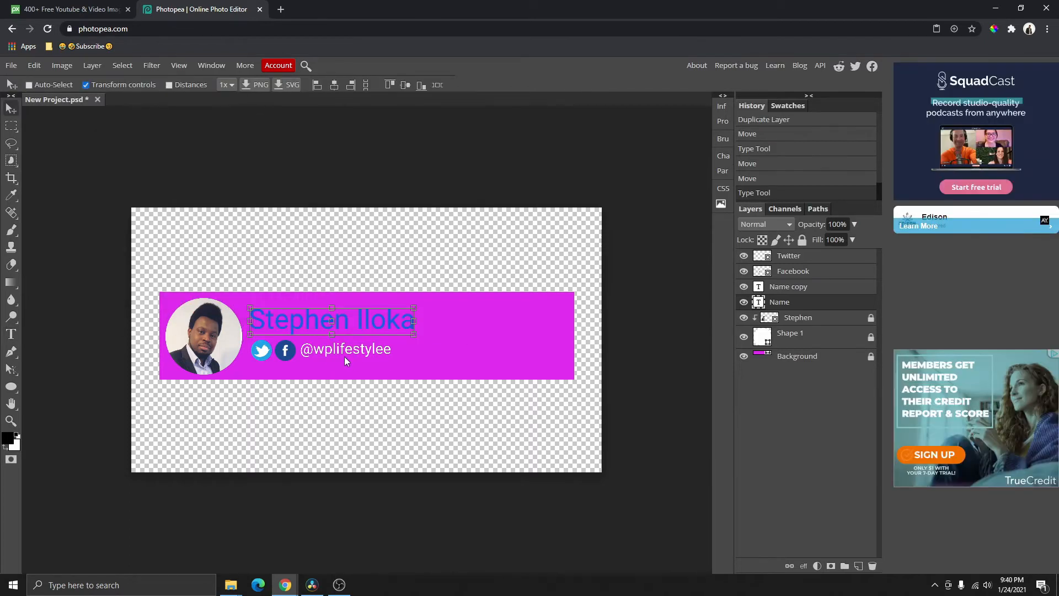
Change the colour of the handle text beside the Facebook icon to black.
key("alt+Tab")
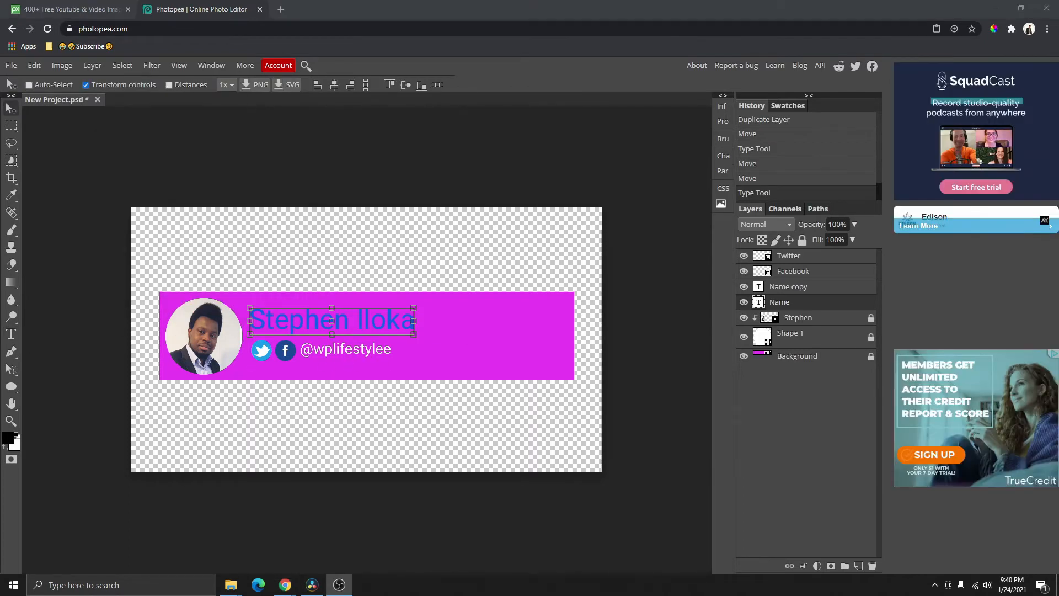
double_click(356, 349)
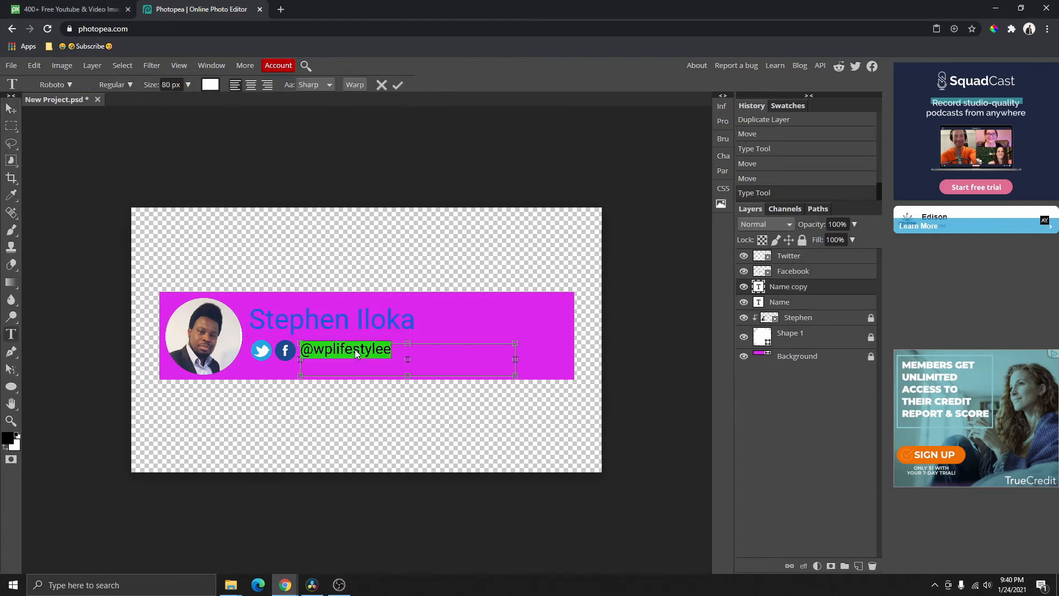
left_click(210, 86)
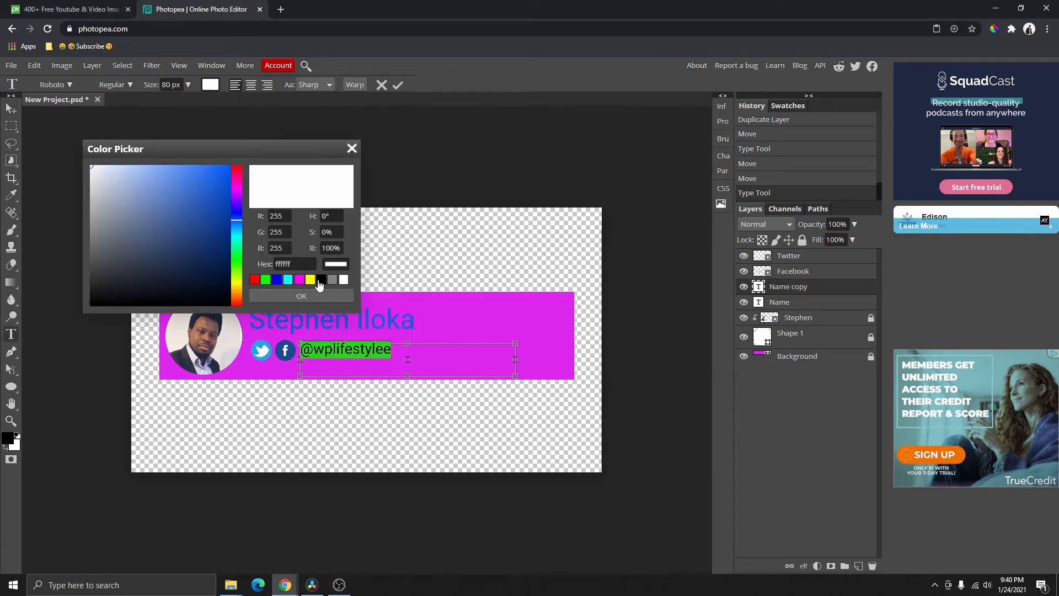
left_click(319, 279)
left_click(313, 295)
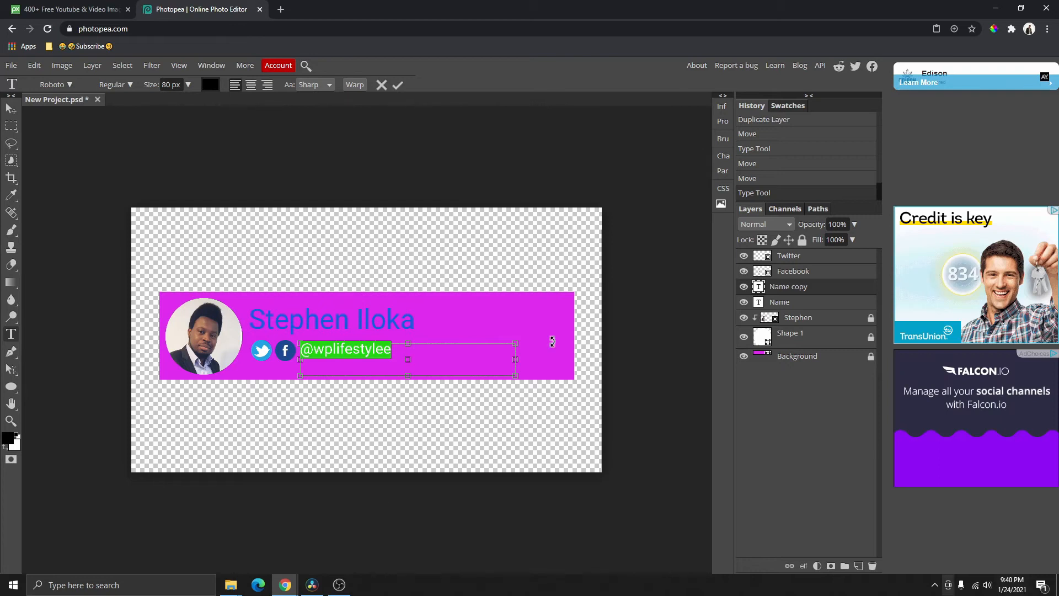
Change the fill of the Background rectangle to white (ffffff).
left_click(800, 358)
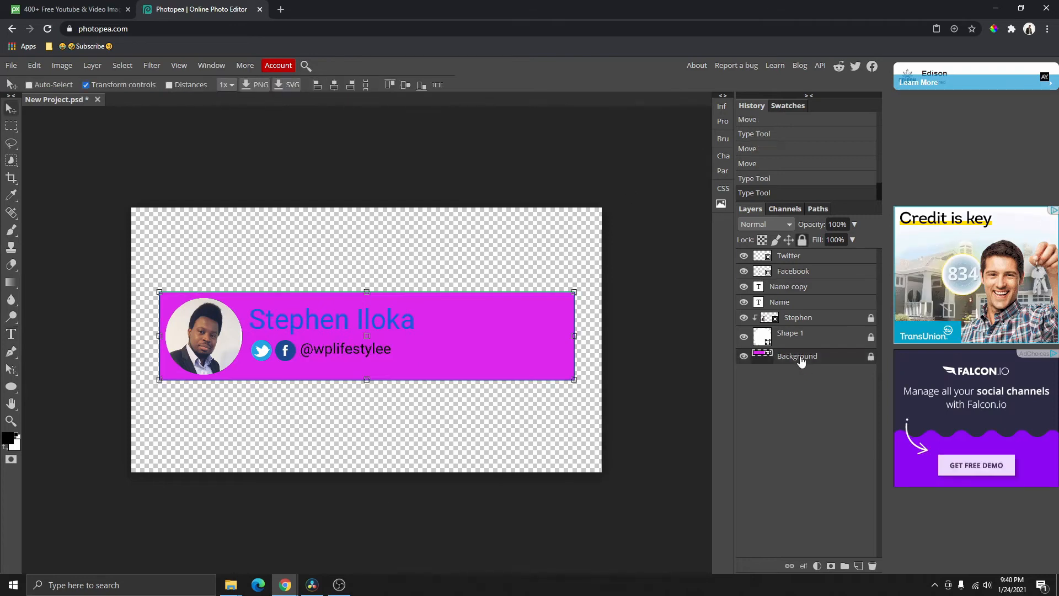
double_click(762, 359)
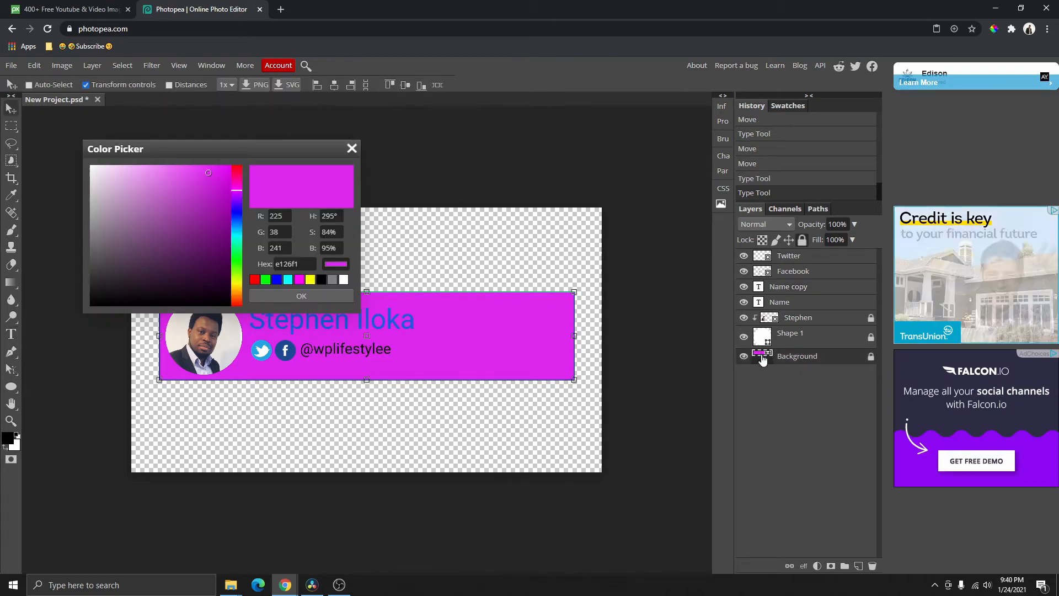
left_click(343, 279)
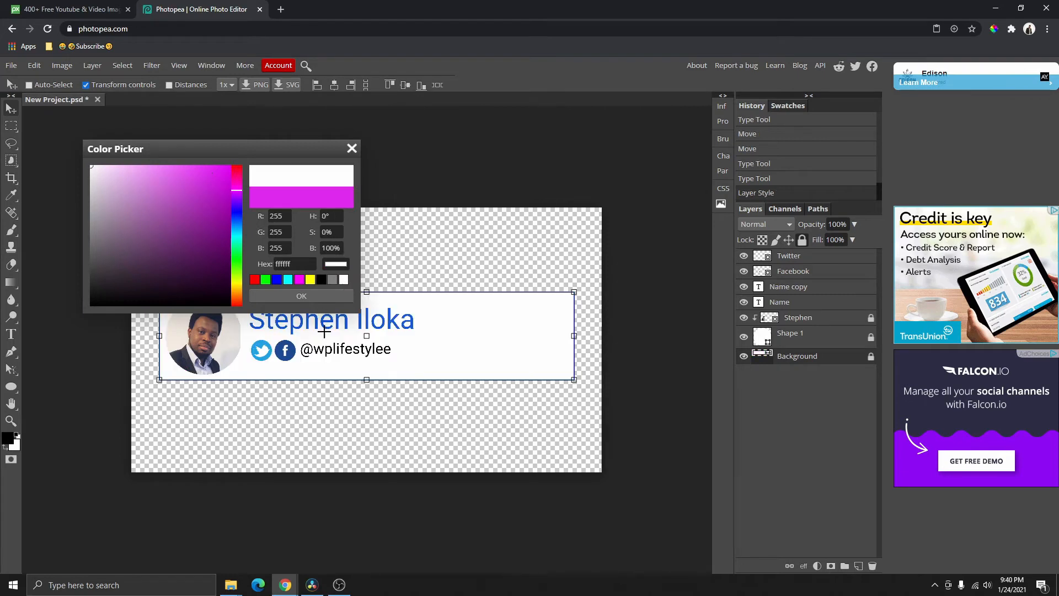
left_click(301, 297)
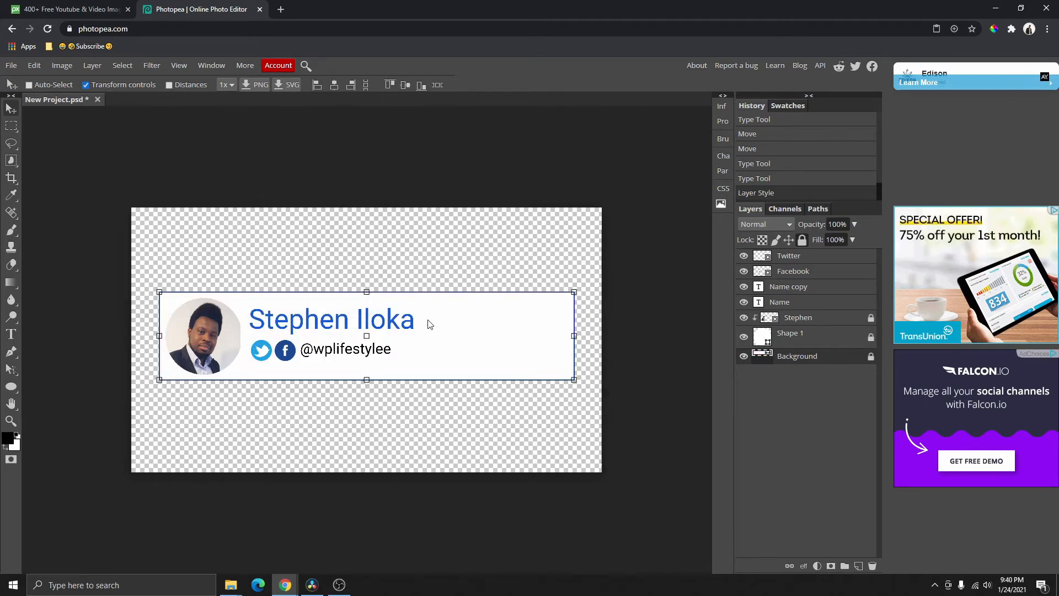
Export the banner as a PNG at 2560 × 1440 px and 100% quality, and check the downloaded New Project.png.
left_click(11, 65)
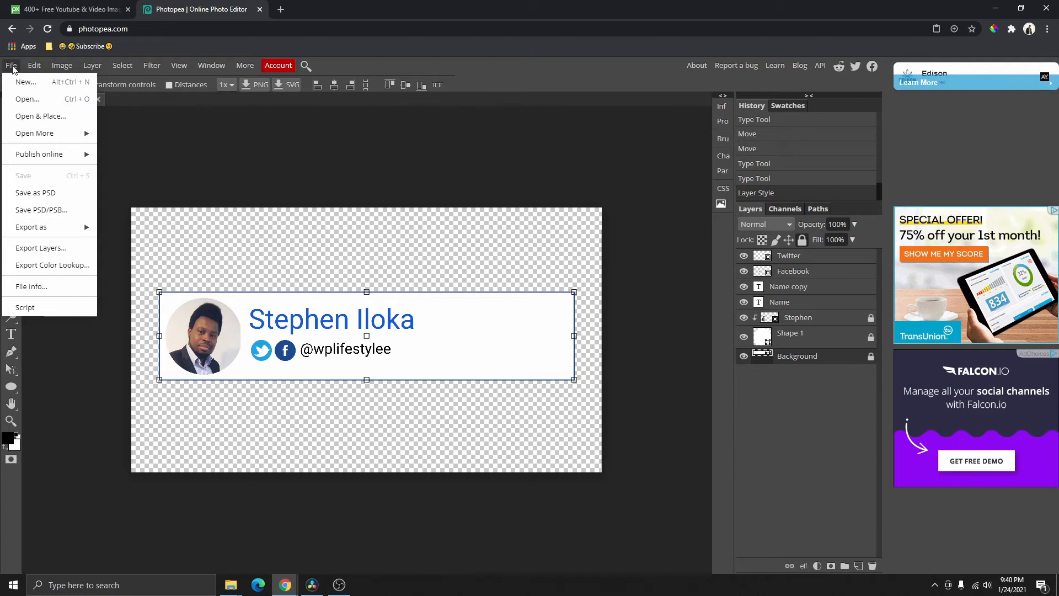
mouse_move(42, 234)
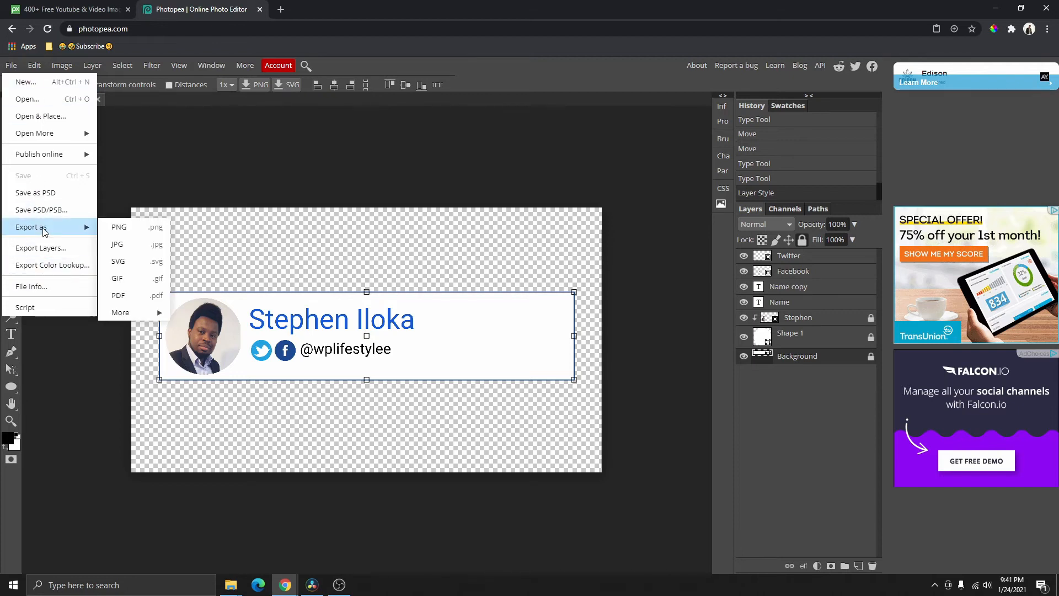
left_click(119, 226)
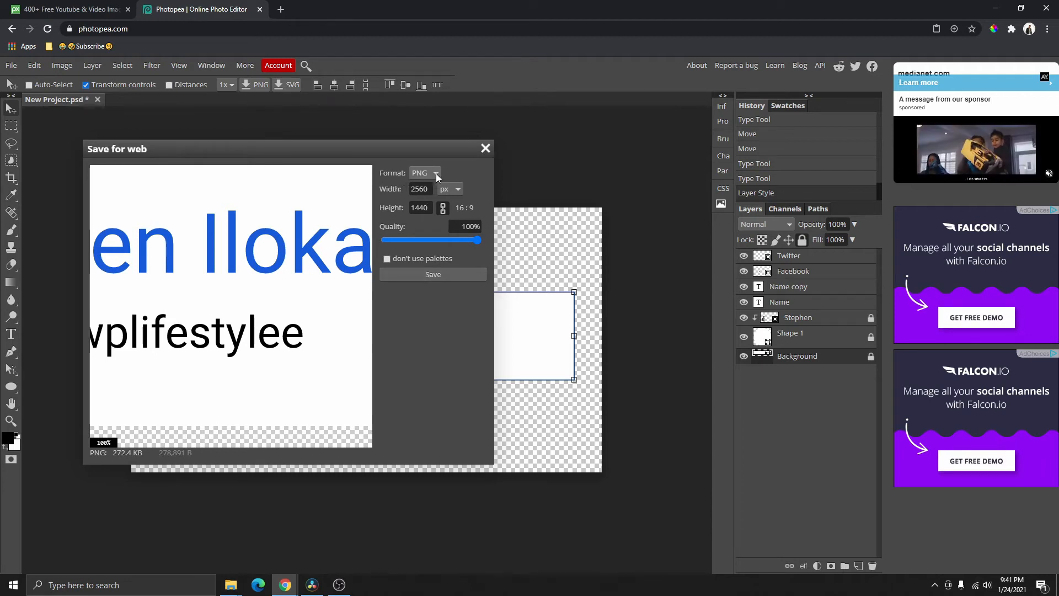
left_click(435, 276)
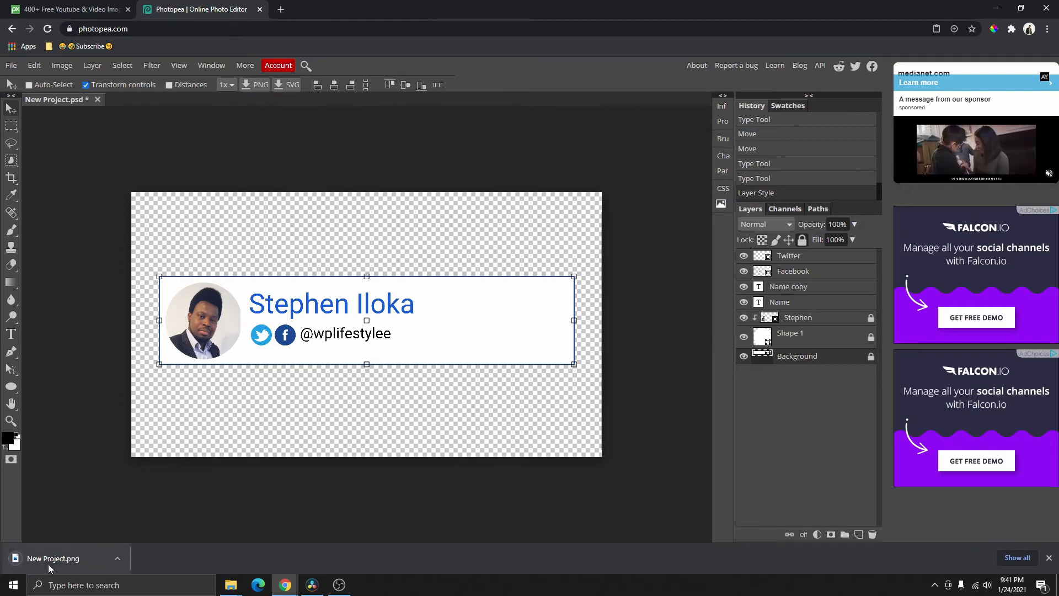
left_click(56, 563)
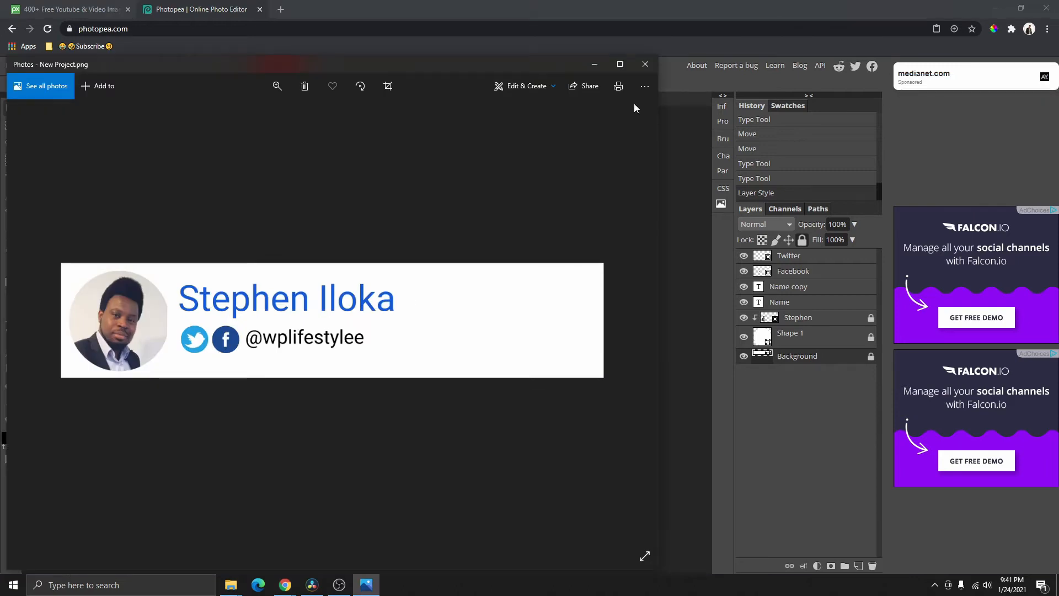
left_click(645, 64)
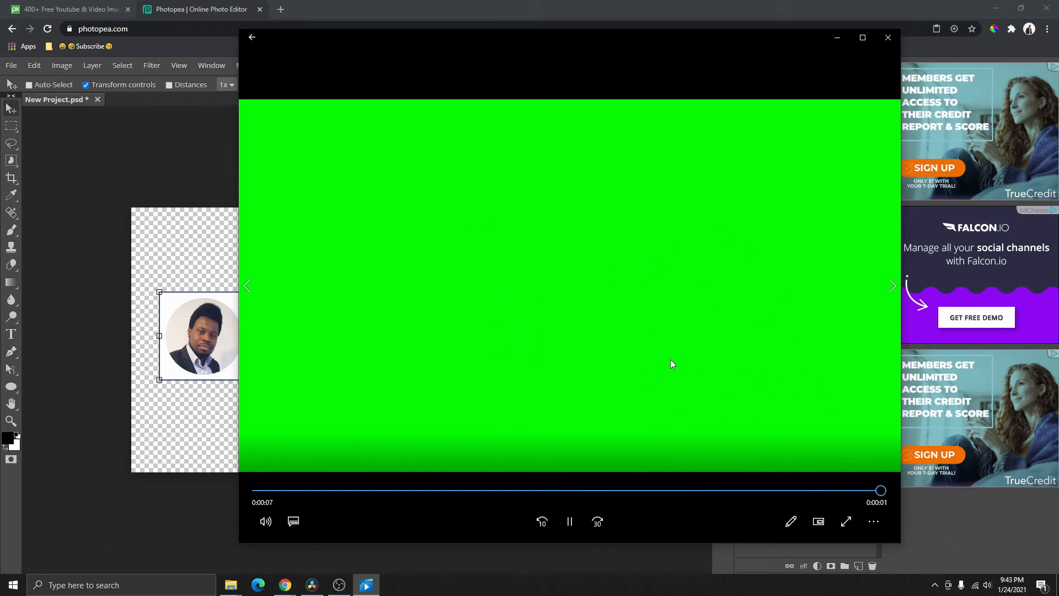
Play the Wplifestyle Sub Button green-screen video as a reference and close the player.
left_click_drag(590, 41, 551, 87)
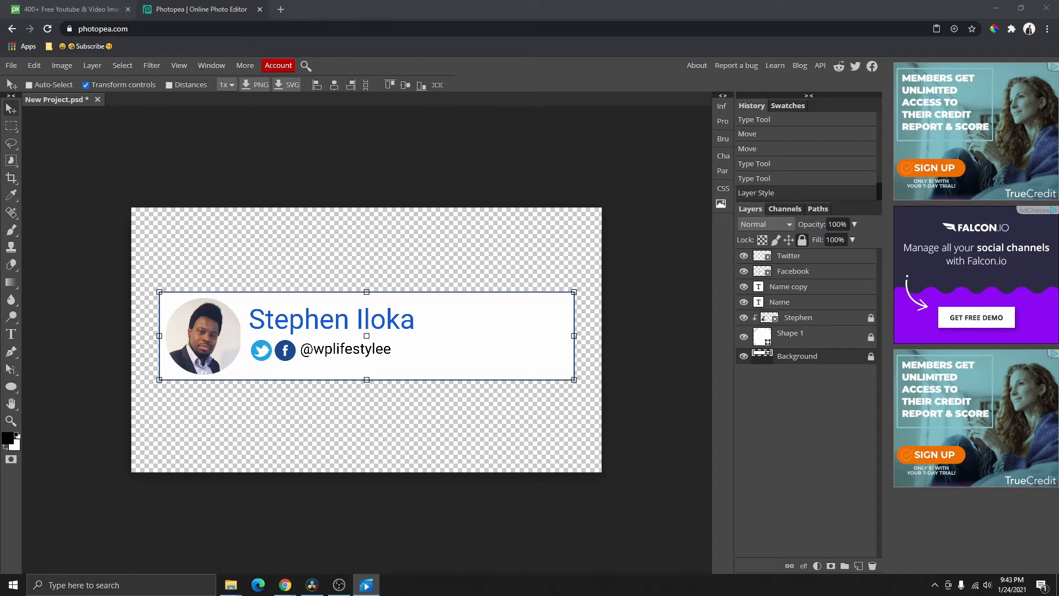
left_click_drag(342, 592, 483, 93)
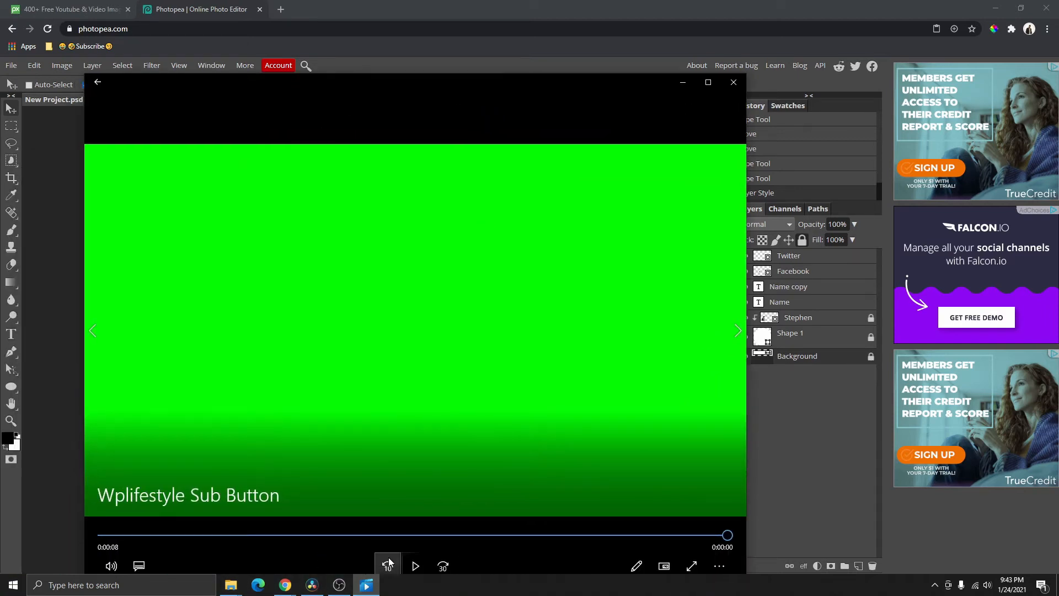
left_click(415, 566)
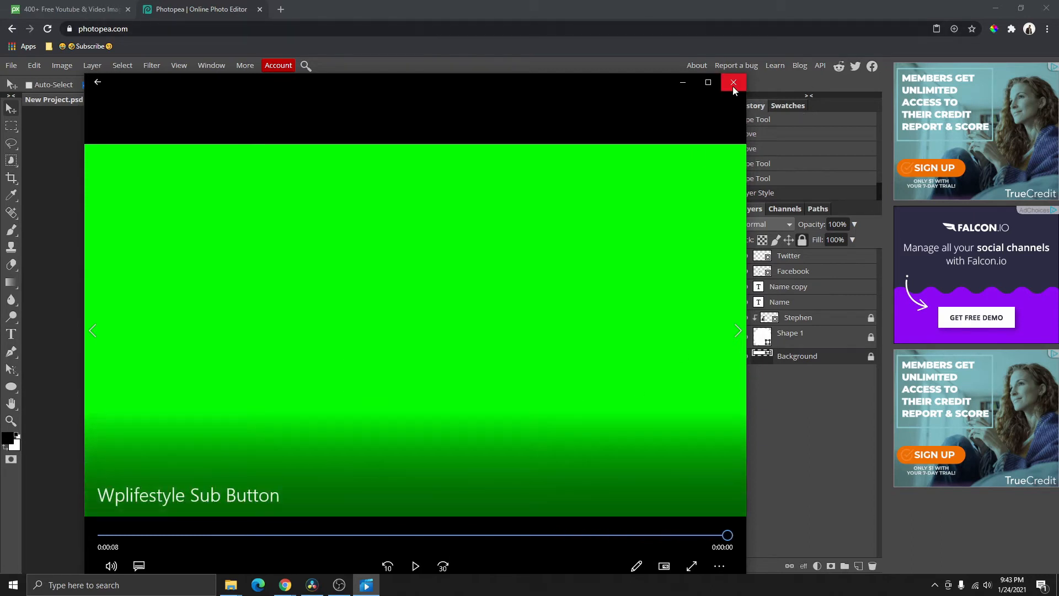
left_click(733, 84)
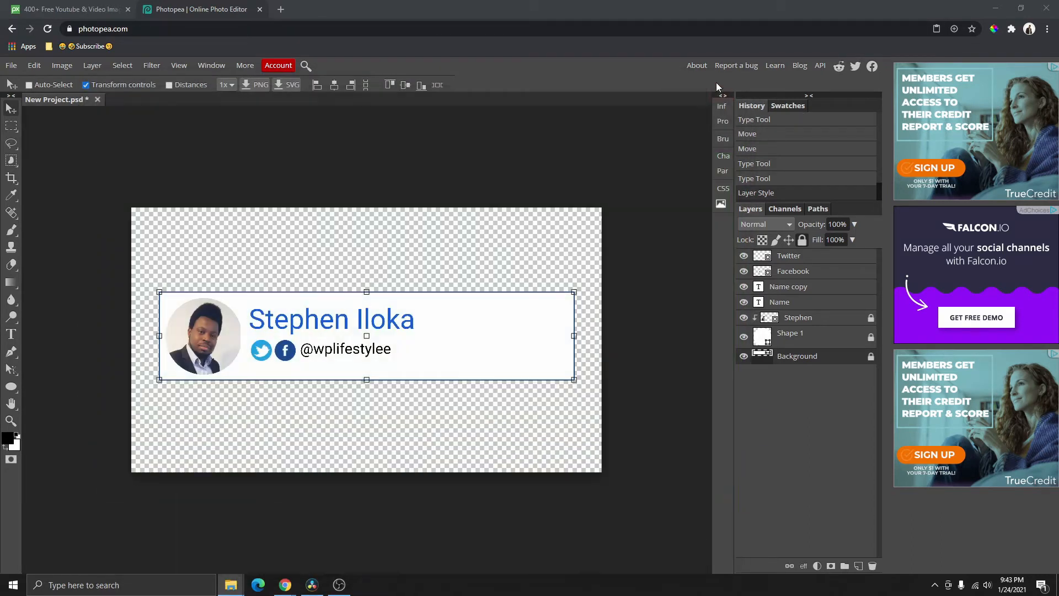
Switch to Pixabay, search for "youtube" and restrict the results to videos.
left_click(65, 10)
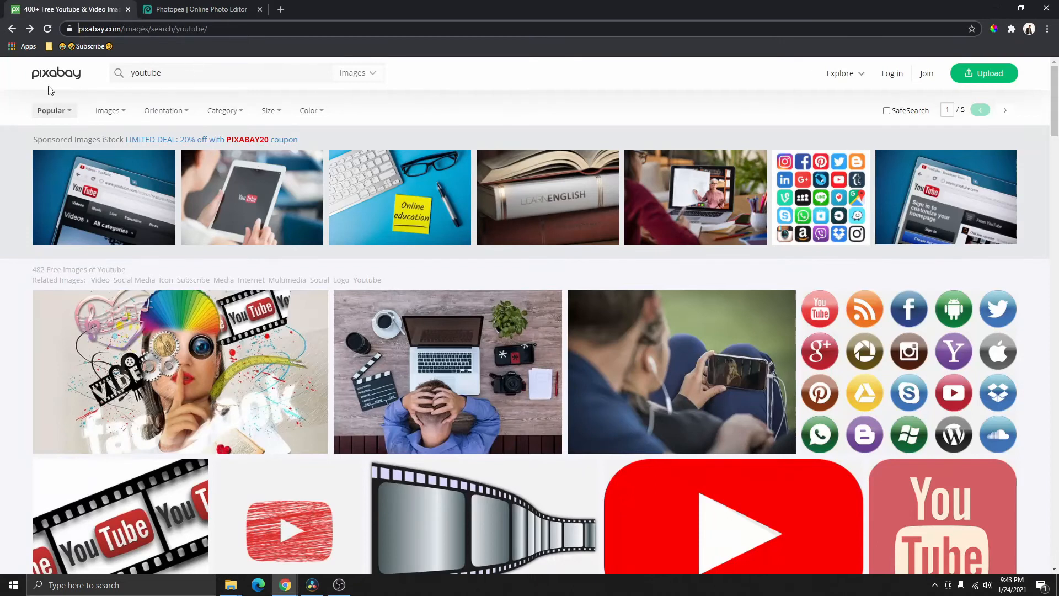
left_click(158, 76)
key("Return")
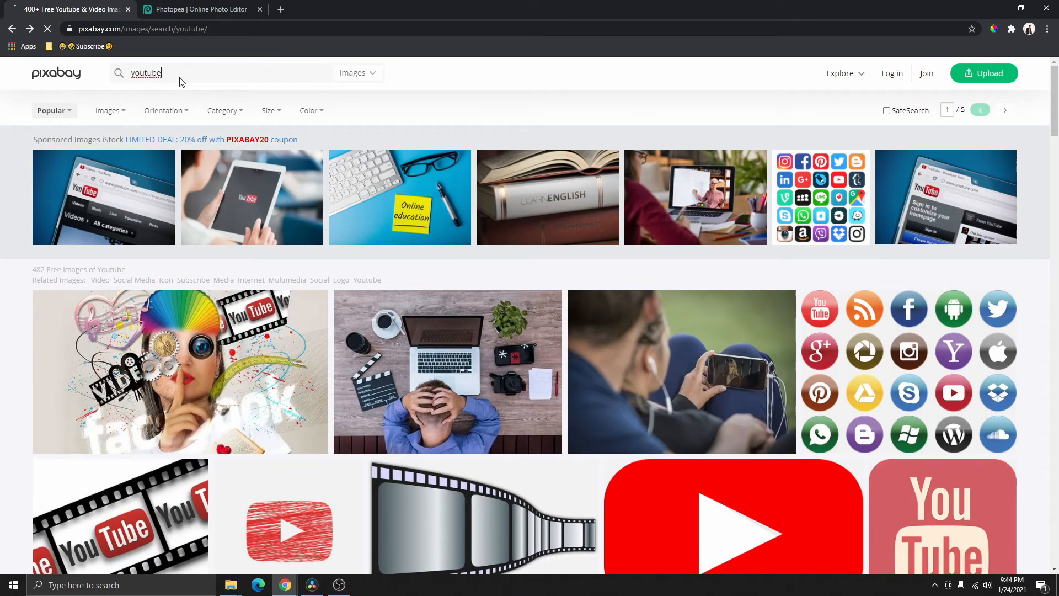
scroll(538, 241, "down", 9)
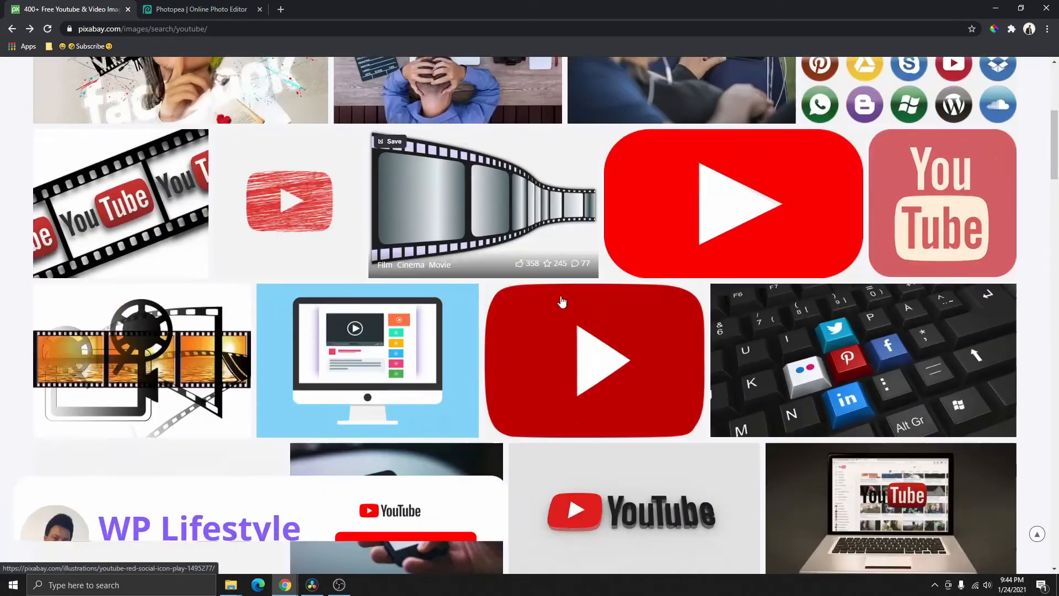
scroll(529, 238, "up", 9)
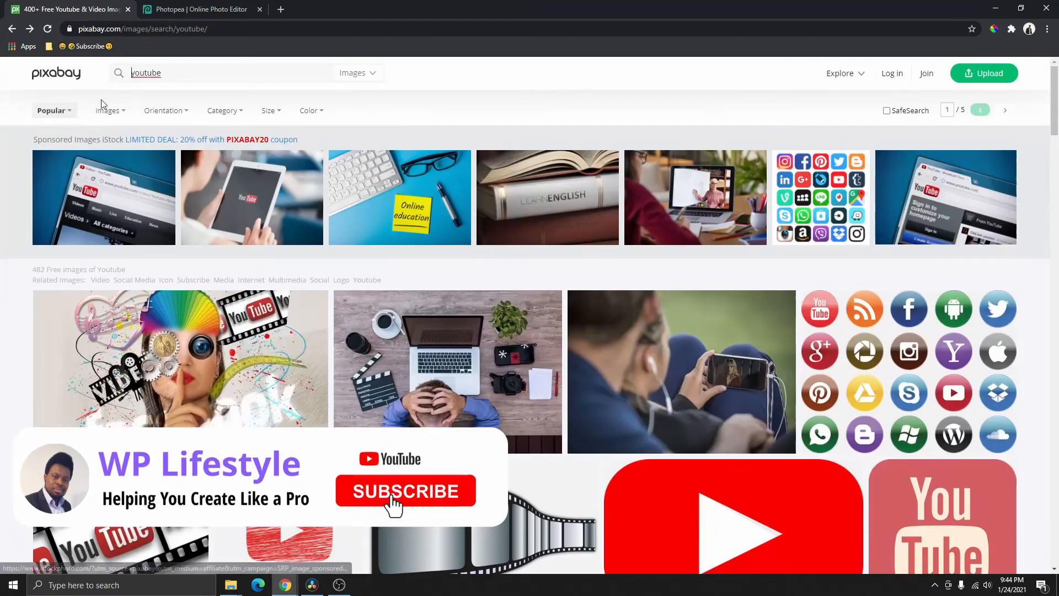
left_click(55, 110)
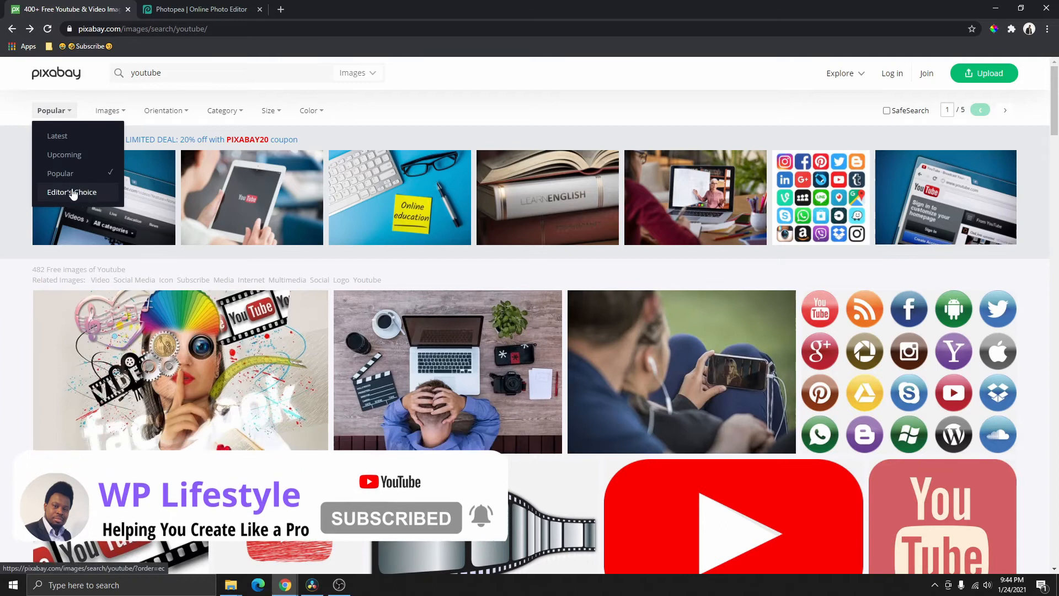
left_click(113, 111)
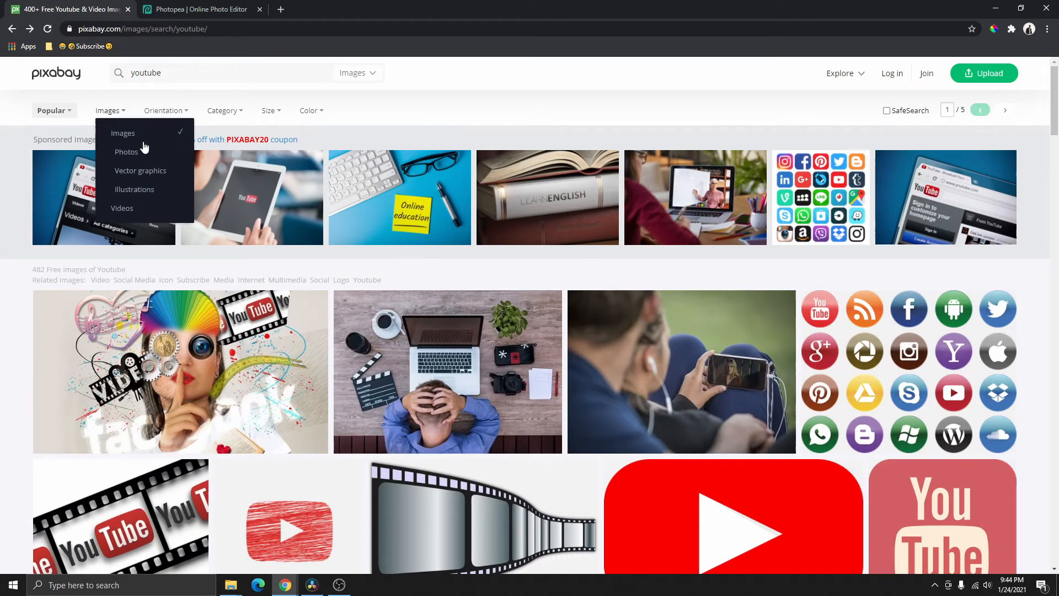
left_click(138, 214)
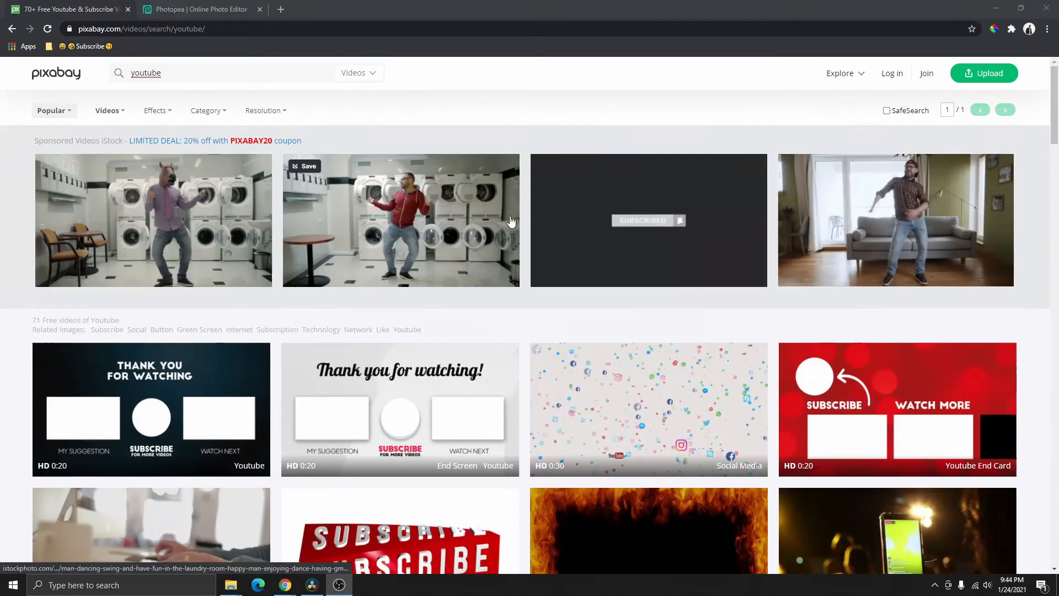
Browse the video results and open the 4K 0:10 green-screen clip with the YouTube icon, Subscribed button and bell.
scroll(631, 221, "down", 3)
scroll(632, 222, "down", 8)
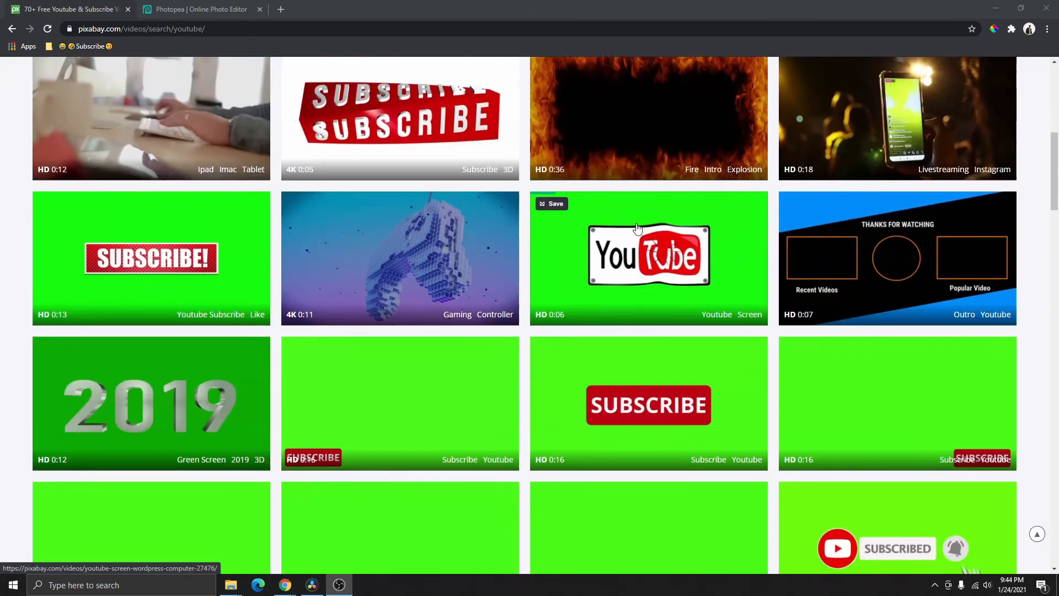
scroll(652, 235, "up", 3)
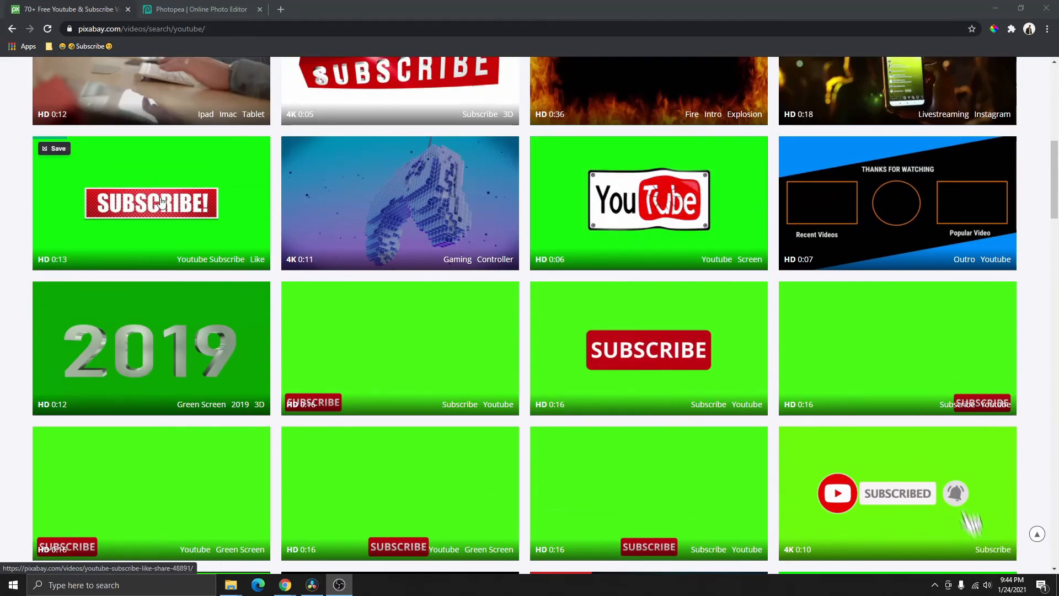
scroll(652, 236, "down", 2)
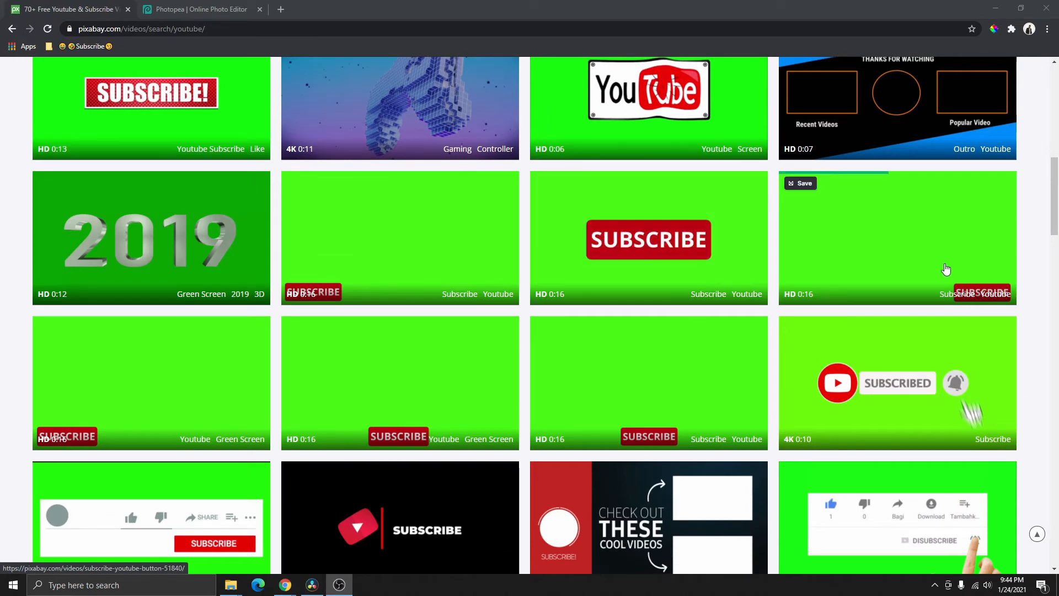
scroll(512, 253, "down", 2)
scroll(513, 253, "down", 1)
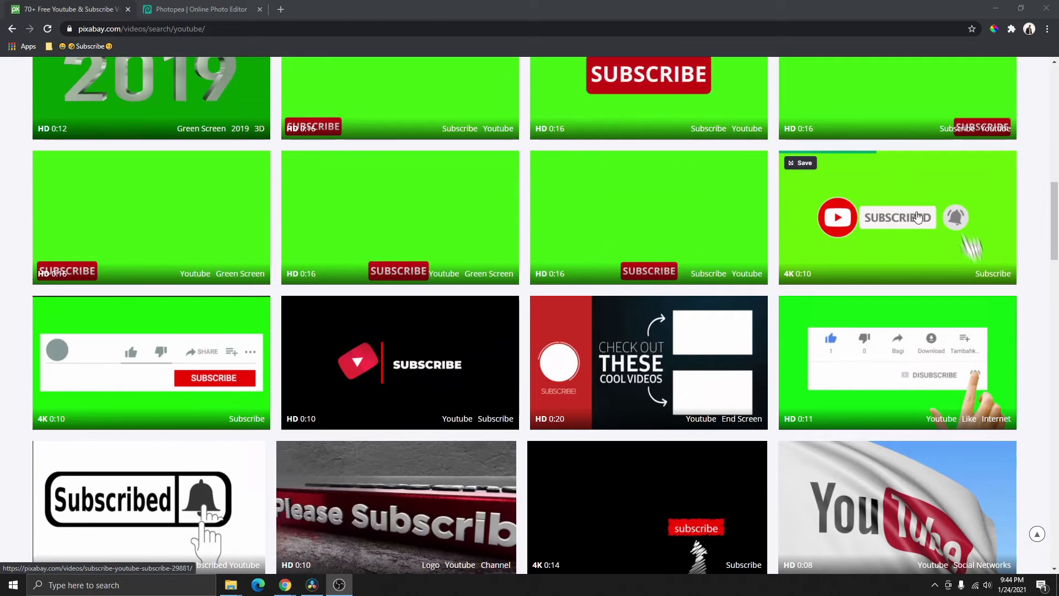
scroll(447, 268, "up", 1)
scroll(447, 268, "up", 2)
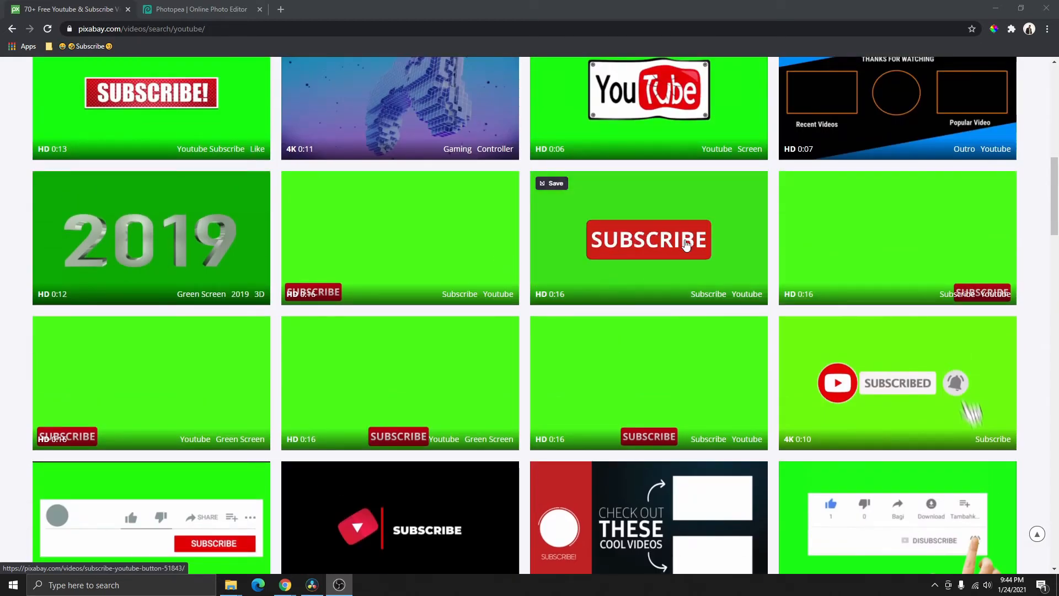
scroll(739, 245, "down", 4)
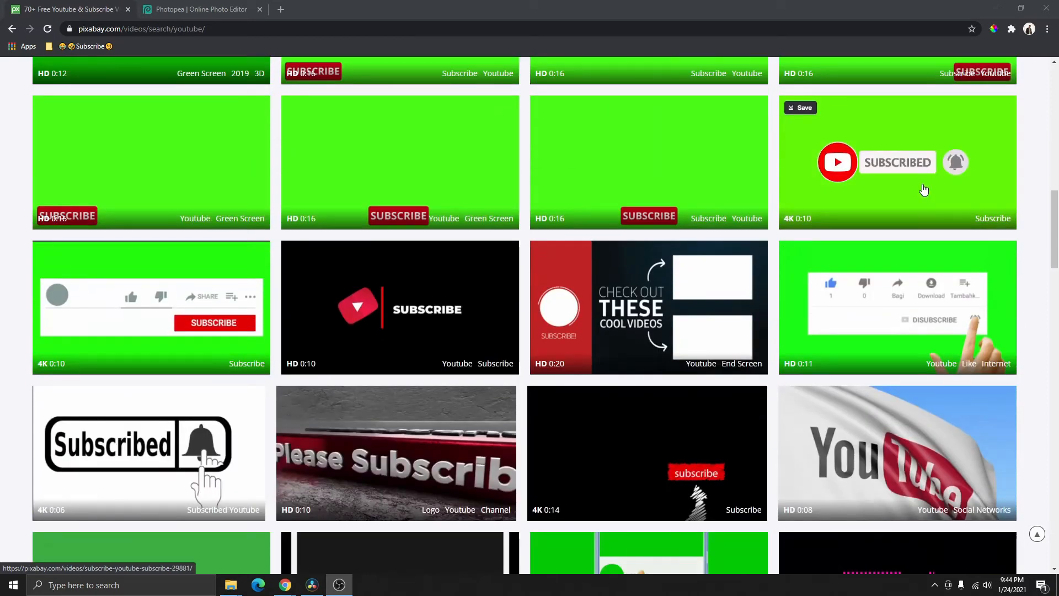
left_click(930, 201)
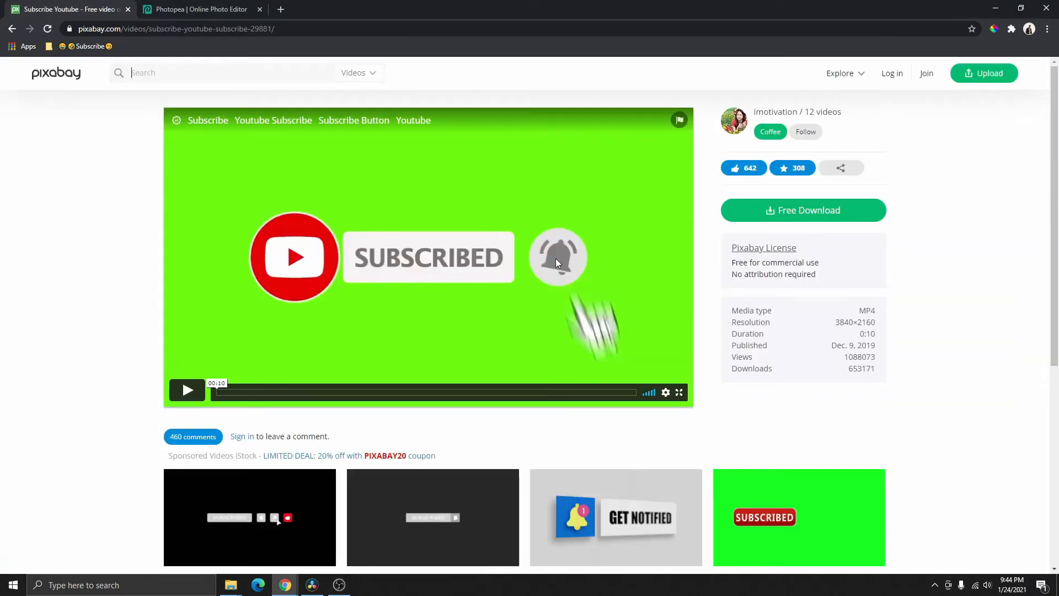
Download the green-screen subscribe video from Pixabay as a 1920×1080 MP4.
left_click(817, 214)
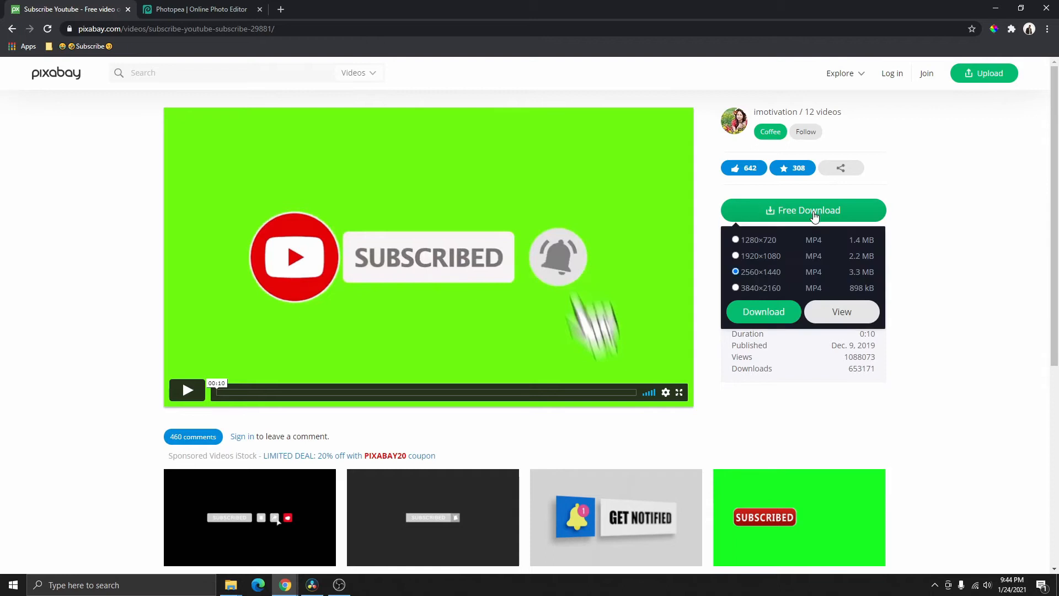
left_click(739, 258)
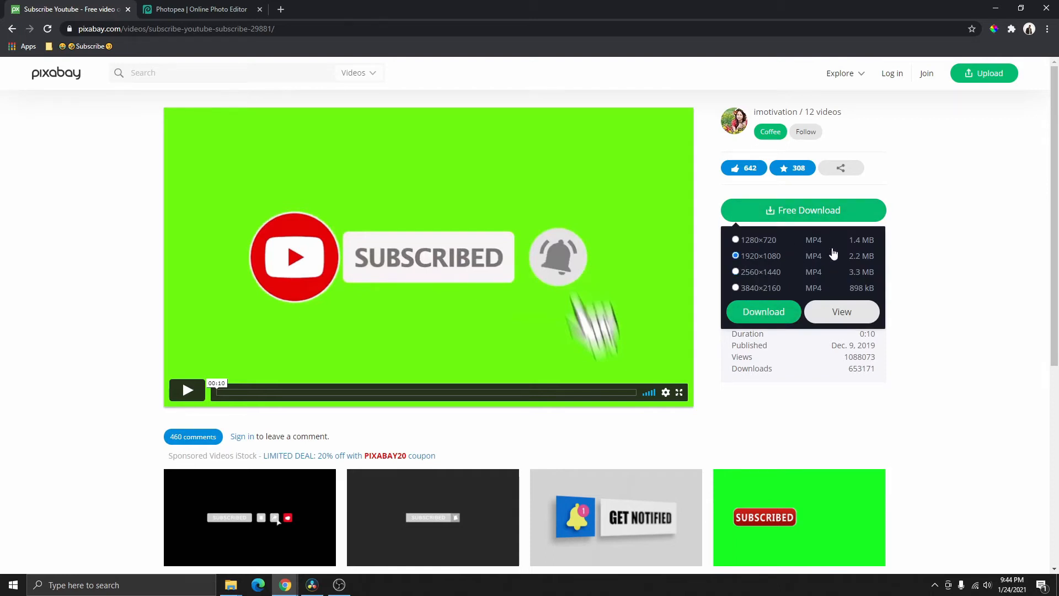
left_click(771, 312)
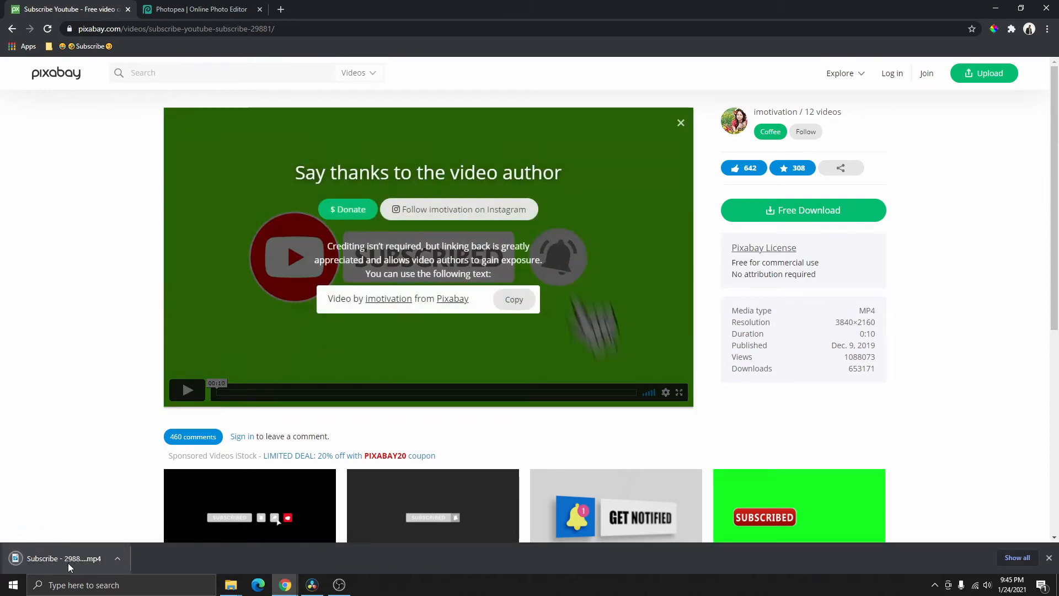
Switch to DaVinci Resolve and import New Project.png, Wplifestyle Sub Button.mp4 and the Subscribe - 29881 clip into the Sample YT Sub Button project.
mouse_move(310, 590)
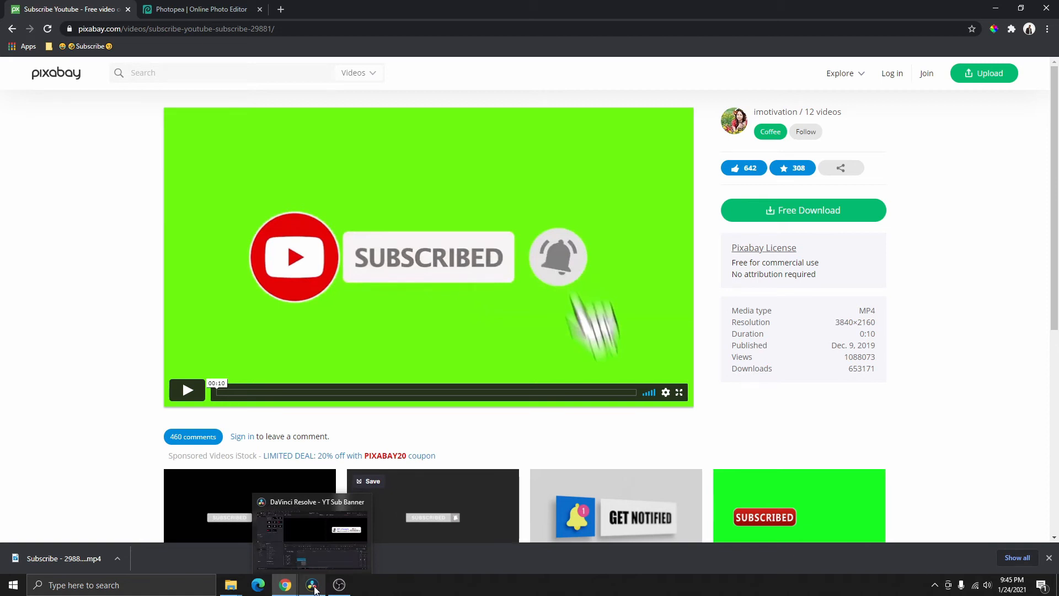
left_click(312, 586)
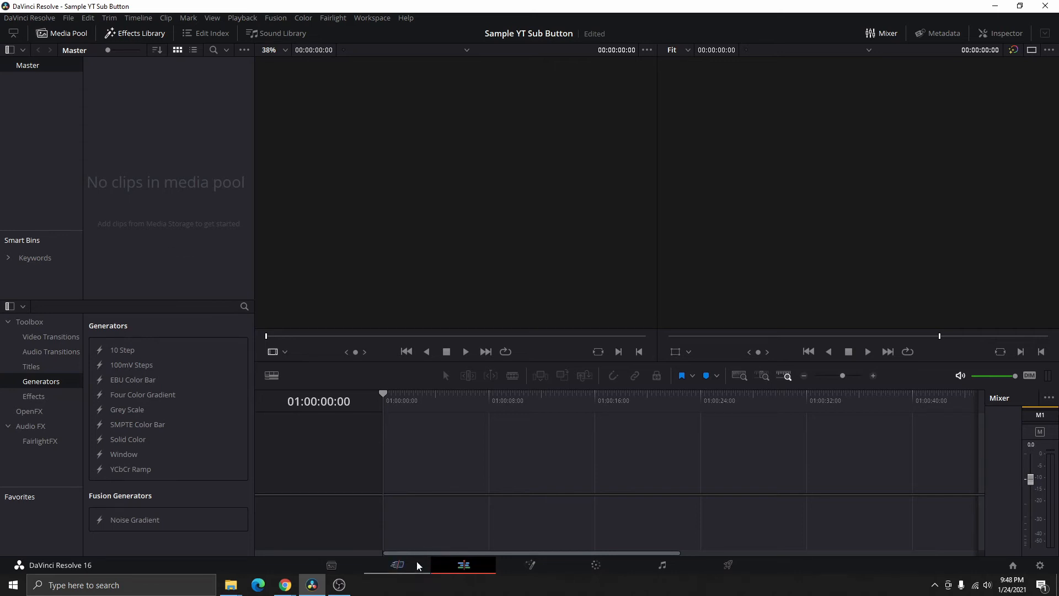
left_click(331, 566)
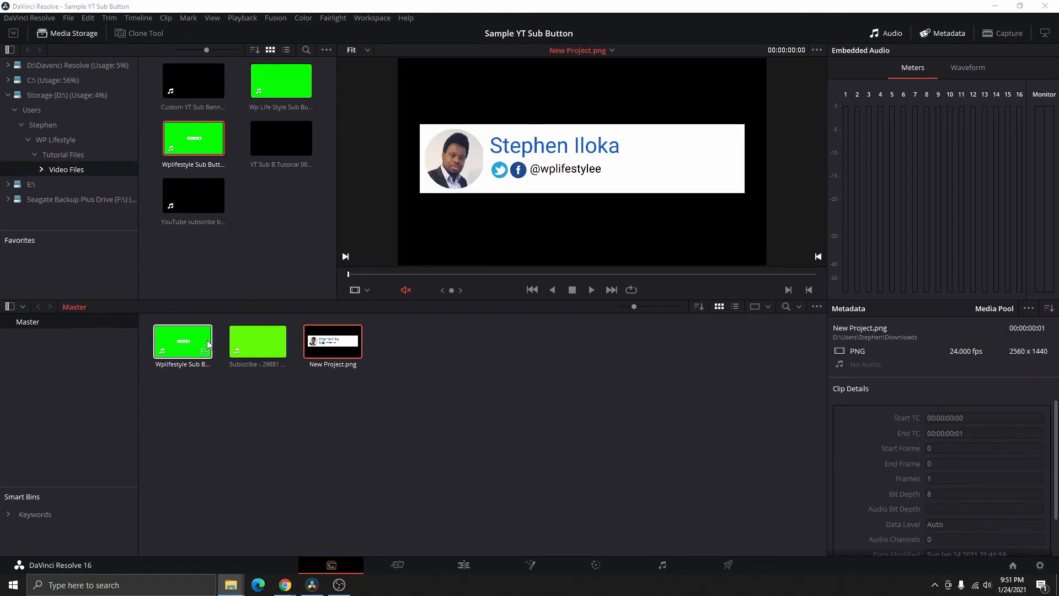
Place New Project.png at the start of a new edit timeline and extend it to 7 seconds.
left_click(466, 566)
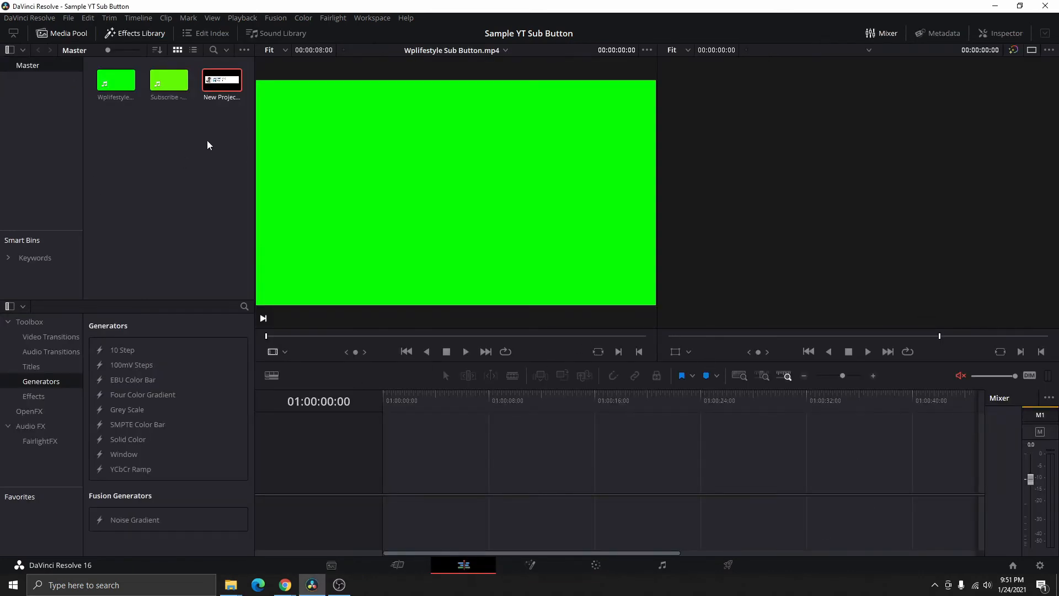
left_click_drag(214, 83, 402, 463)
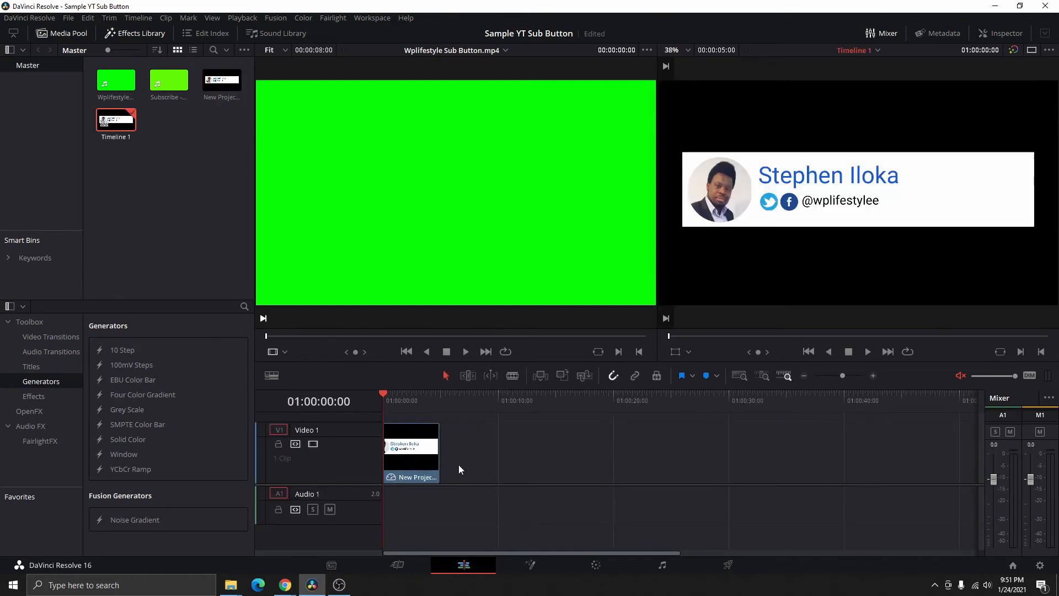
left_click_drag(439, 459, 467, 461)
left_click_drag(466, 461, 463, 461)
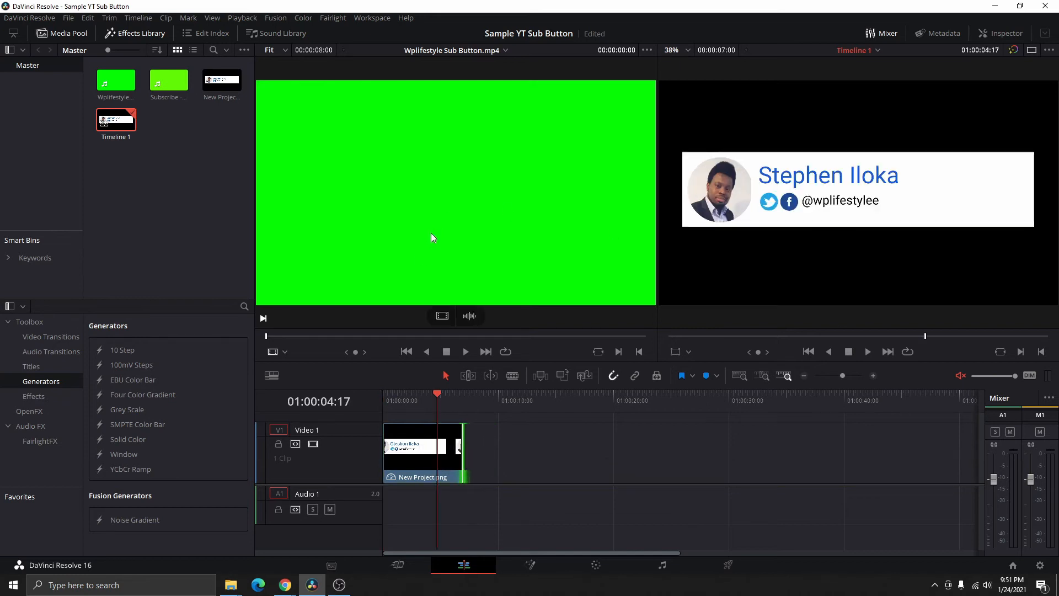
Place Wplifestyle Sub Button.mp4 on Video 2 above the banner and extend the banner clip to the same 8-second end.
left_click(131, 96)
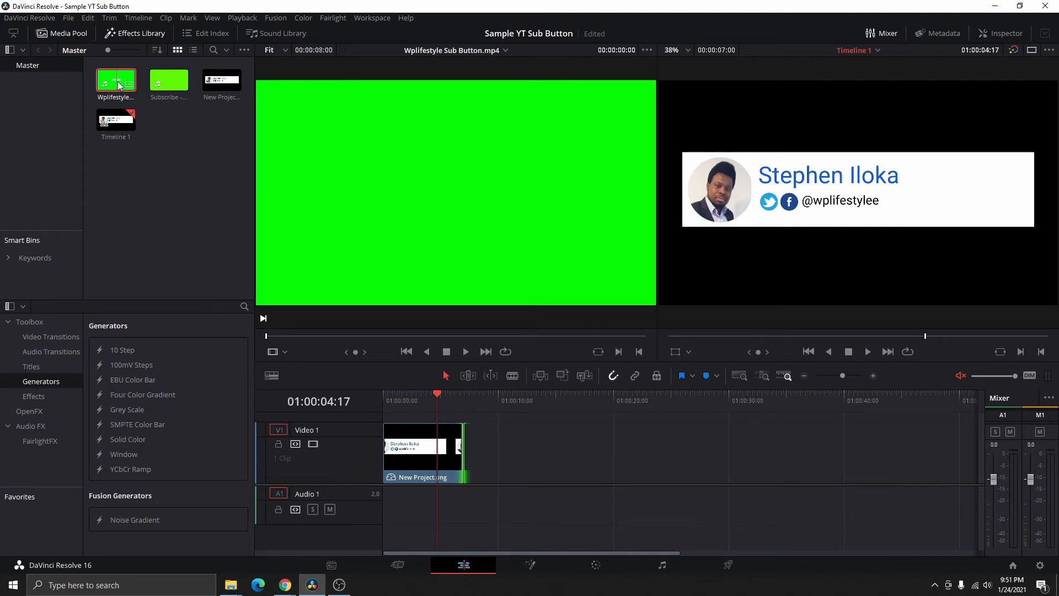
left_click_drag(118, 85, 389, 418)
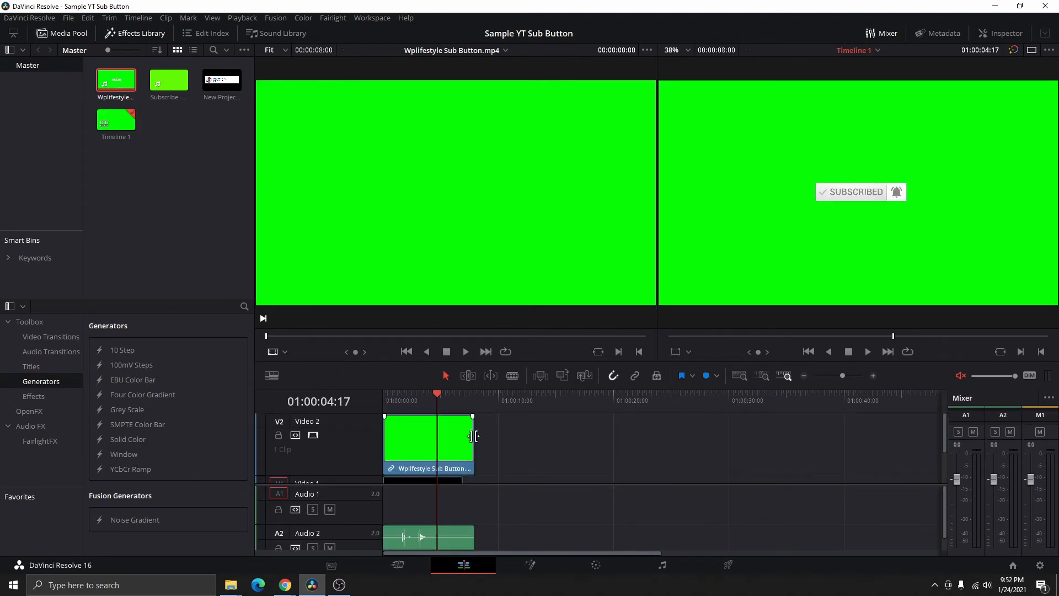
scroll(477, 445, "down", 1)
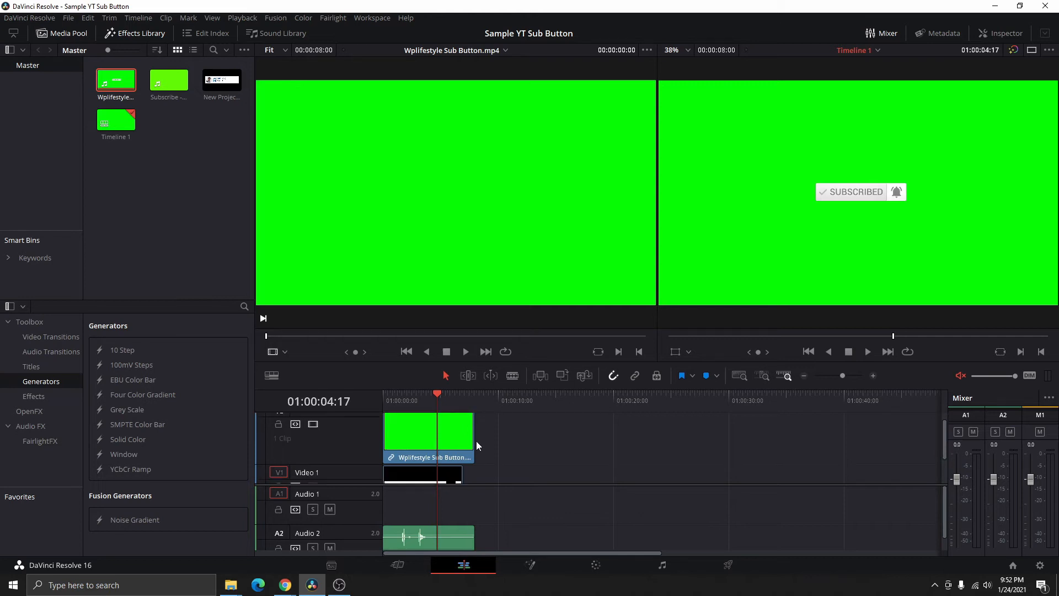
scroll(465, 474, "down", 1)
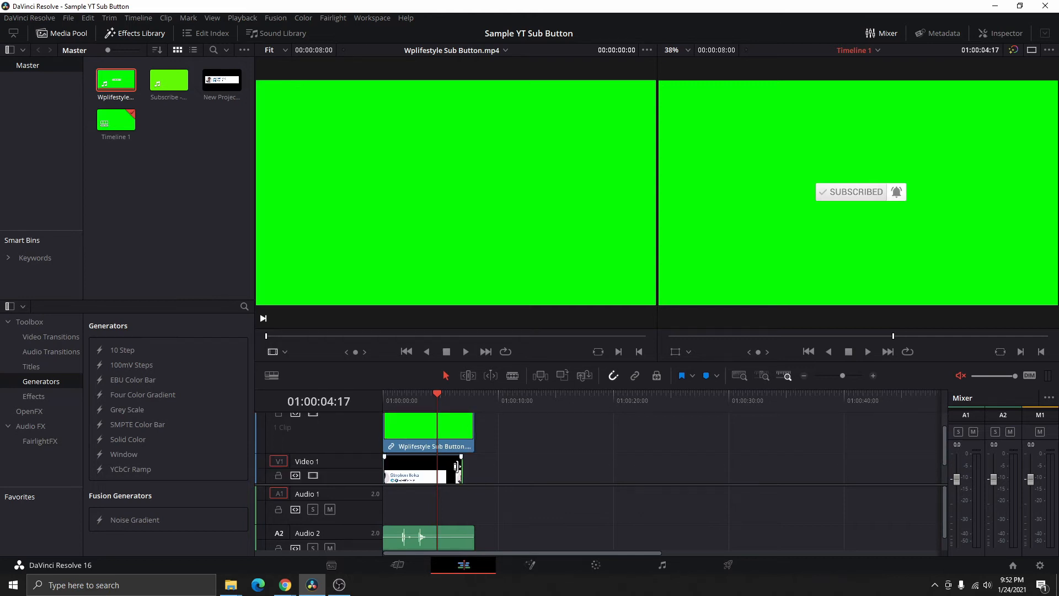
left_click_drag(459, 475, 473, 474)
scroll(470, 469, "up", 2)
scroll(469, 466, "down", 3)
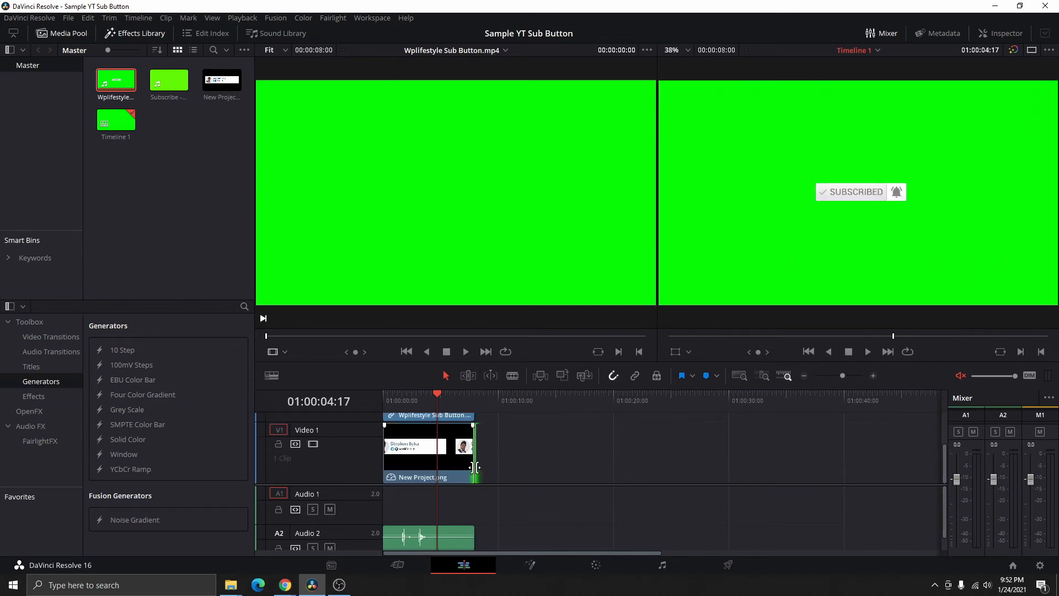
scroll(477, 451, "up", 3)
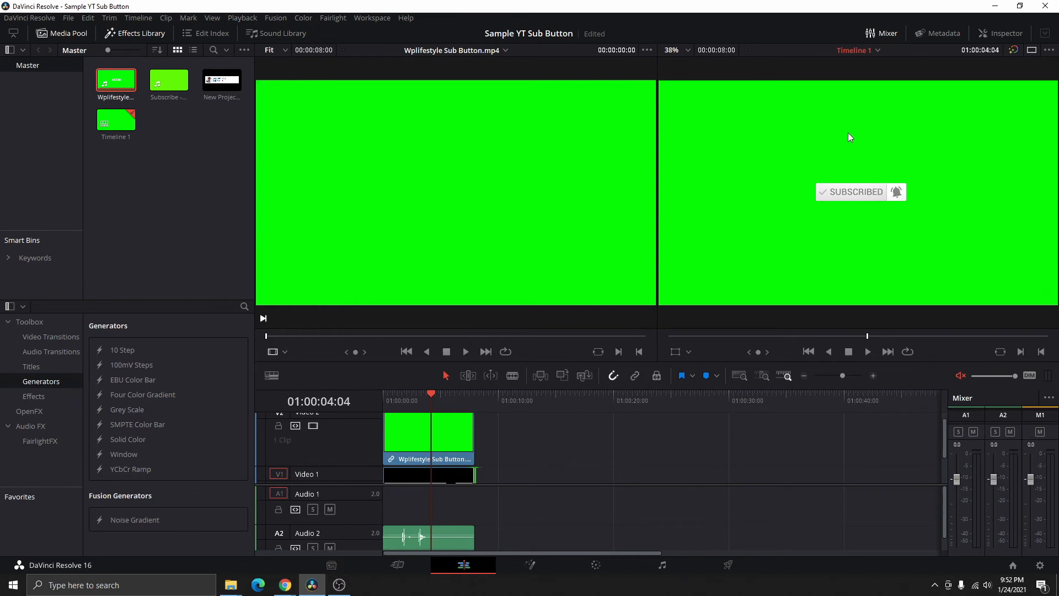
Open the Wplifestyle Sub Button clip in Fusion and add a Delta Keyer node between MediaIn1 and MediaOut1.
left_click(531, 567)
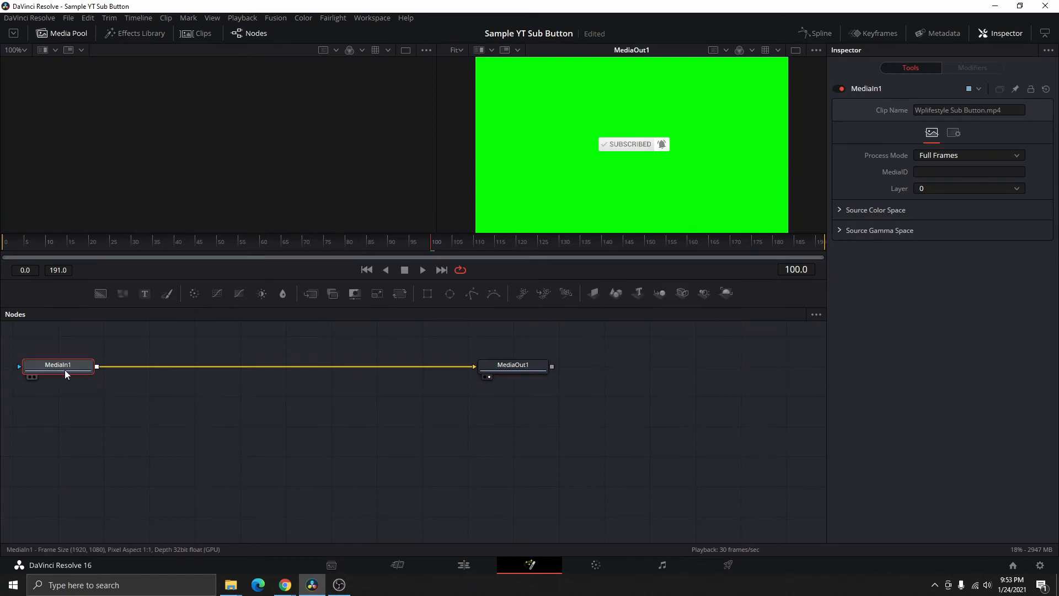
key("shift+space")
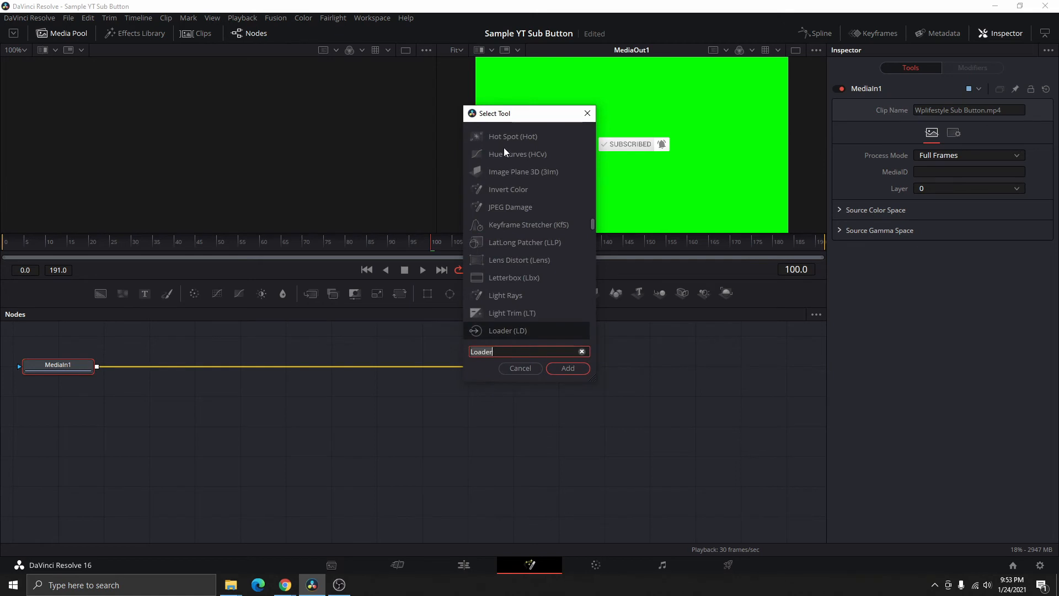
key("BackSpace")
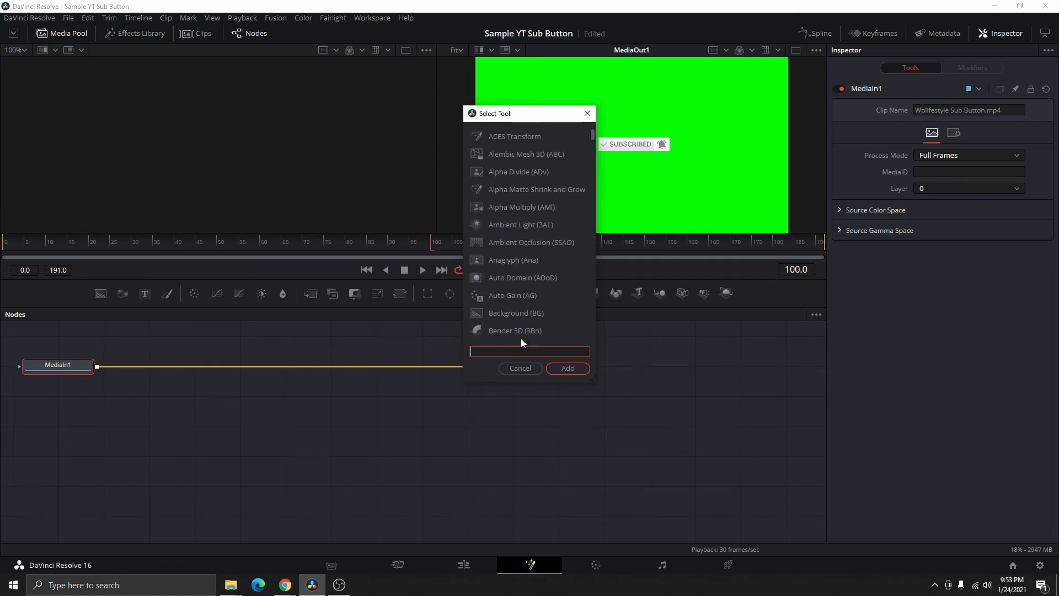
type("keyer")
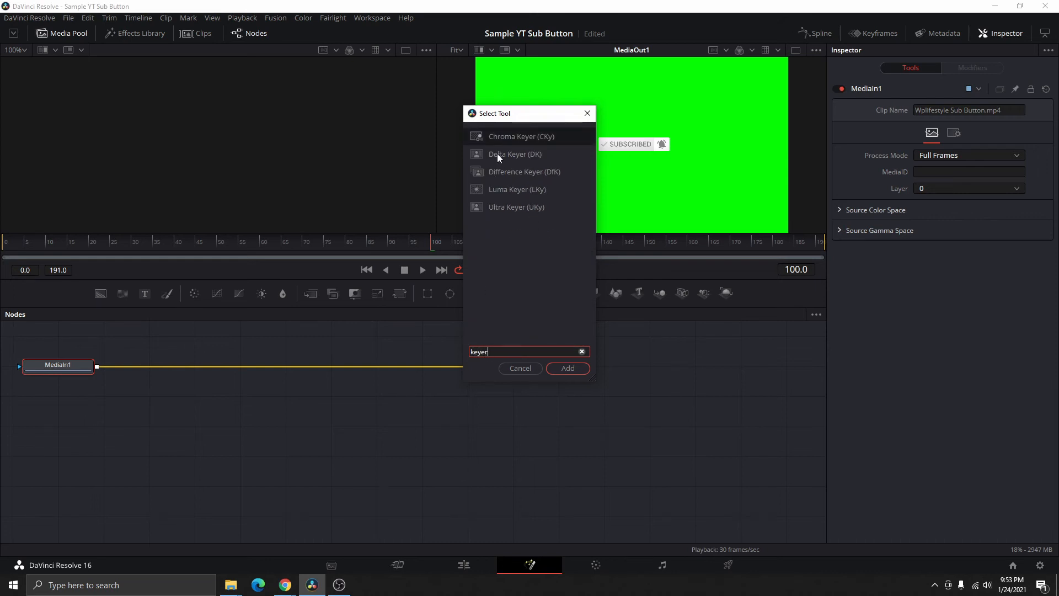
left_click(520, 156)
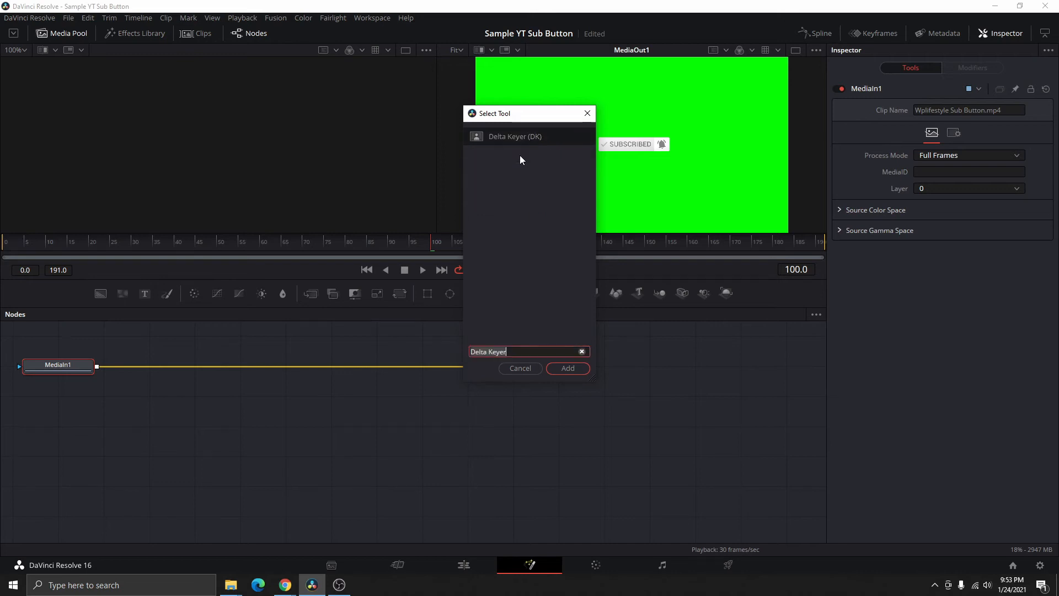
left_click(572, 366)
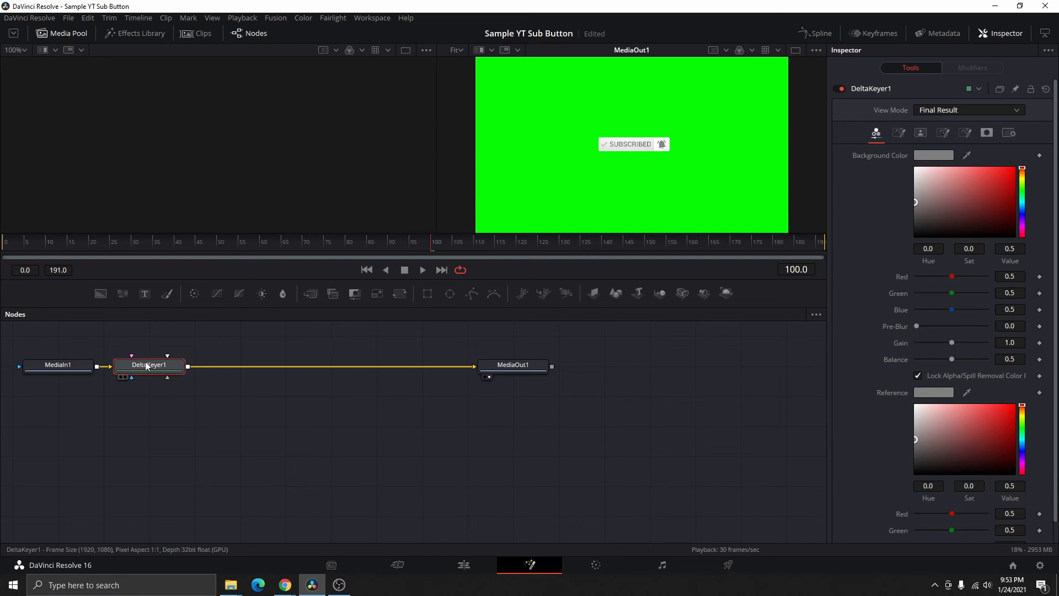
Key out the green screen by sampling it as DeltaKeyer1's background color, and return to the edit timeline.
left_click_drag(150, 365, 153, 368)
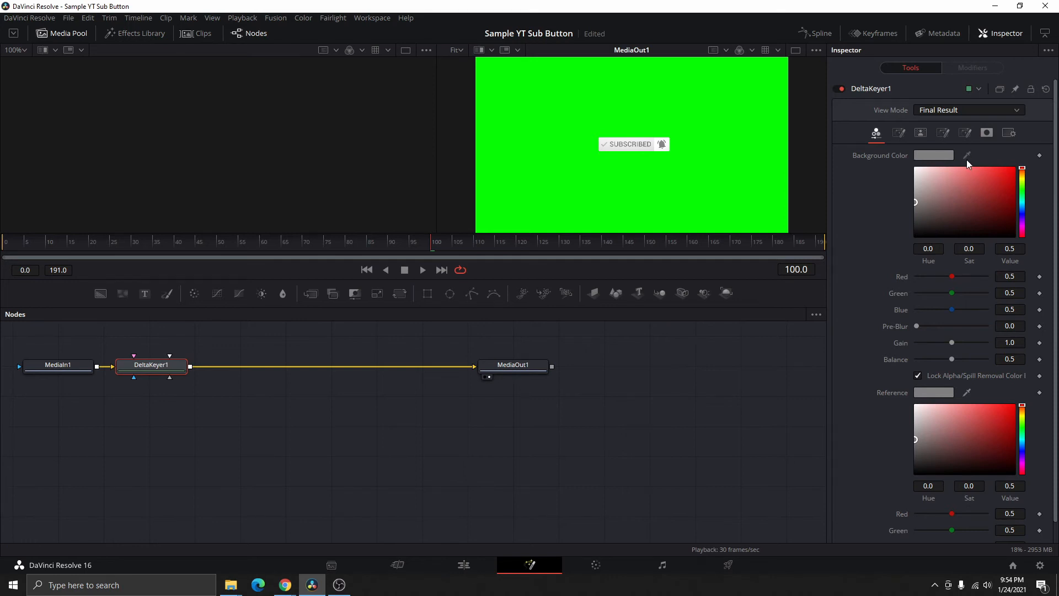
left_click_drag(966, 157, 710, 137)
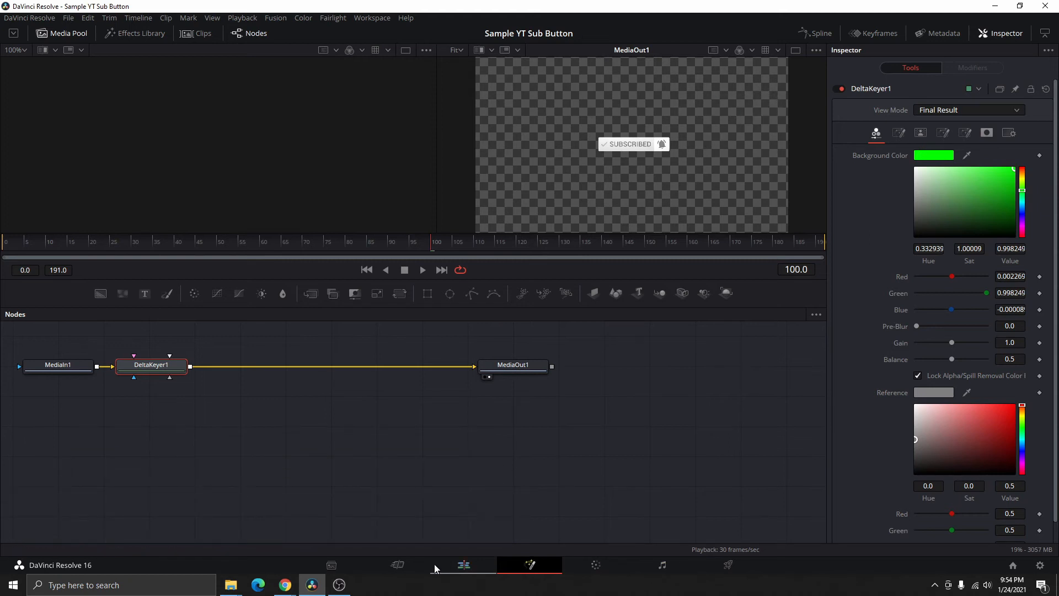
left_click(458, 565)
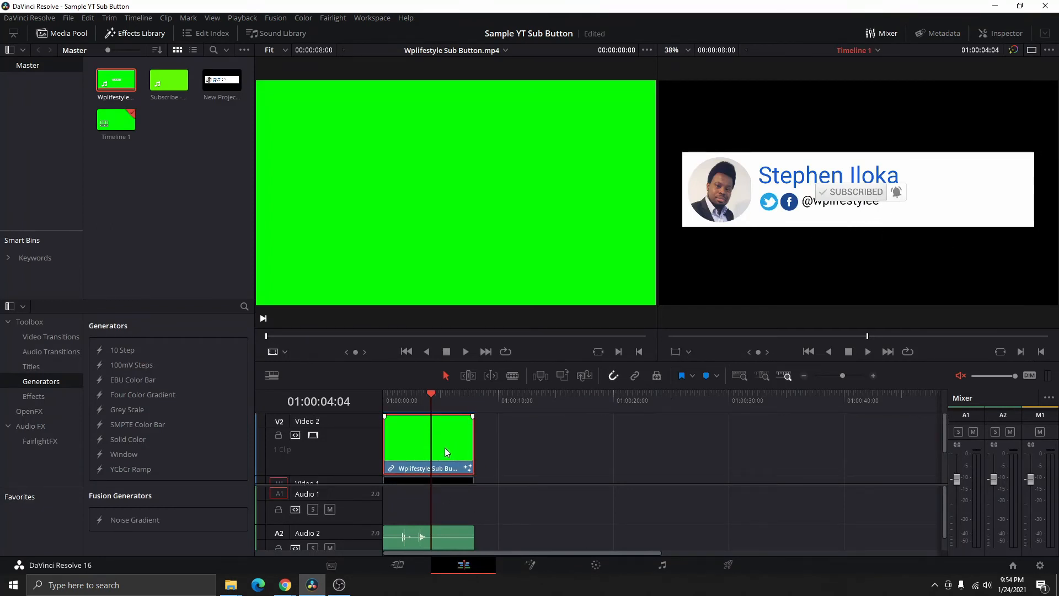
Crop all four sides of the keyed Wplifestyle Sub Button clip closely around the subscribe button and bell.
left_click(675, 352)
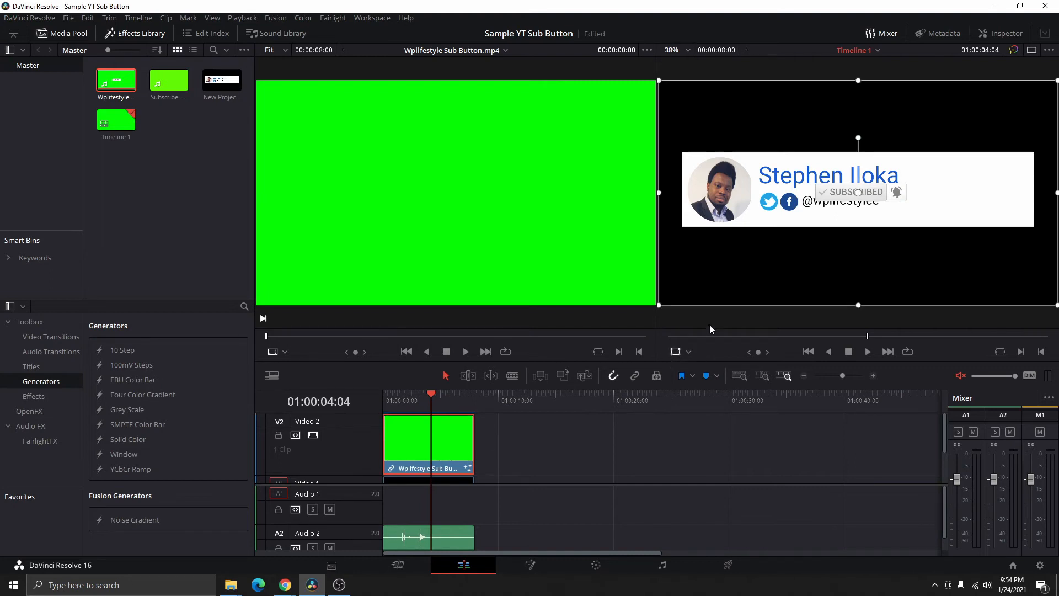
left_click(688, 352)
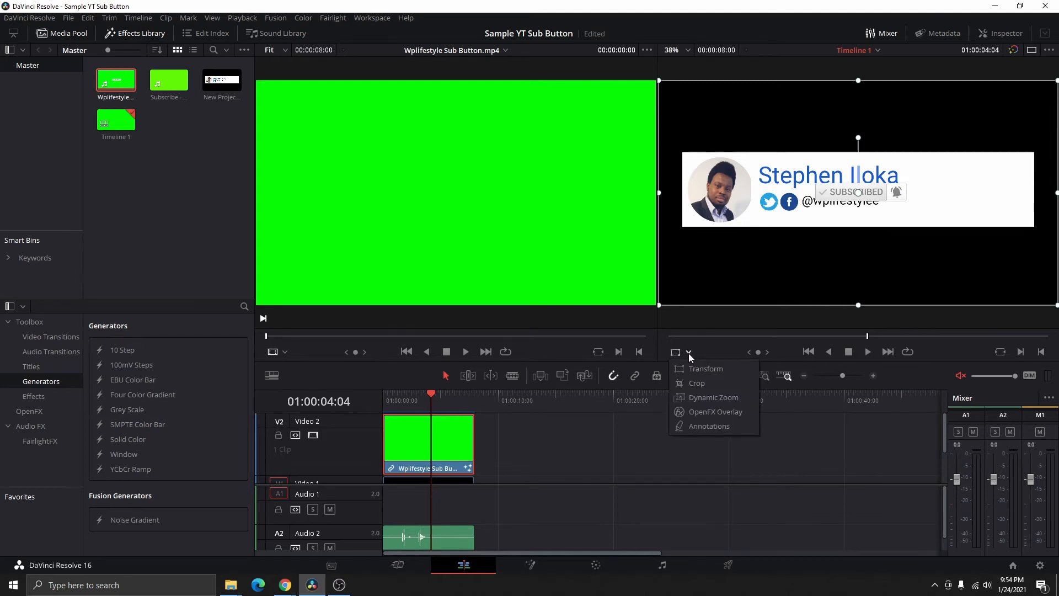
left_click(697, 383)
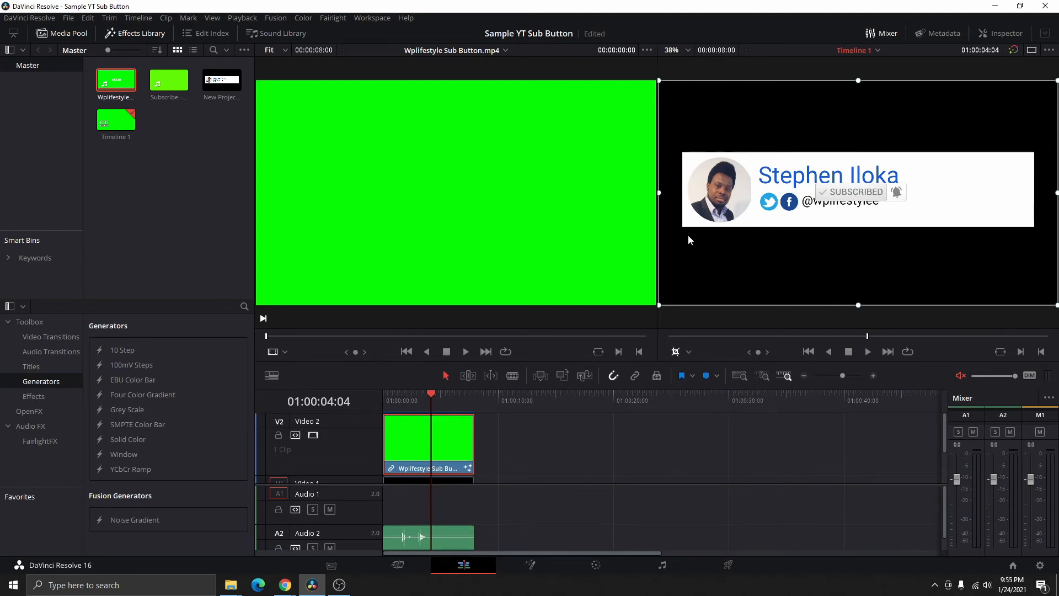
left_click_drag(663, 197, 808, 202)
left_click_drag(931, 306, 907, 210)
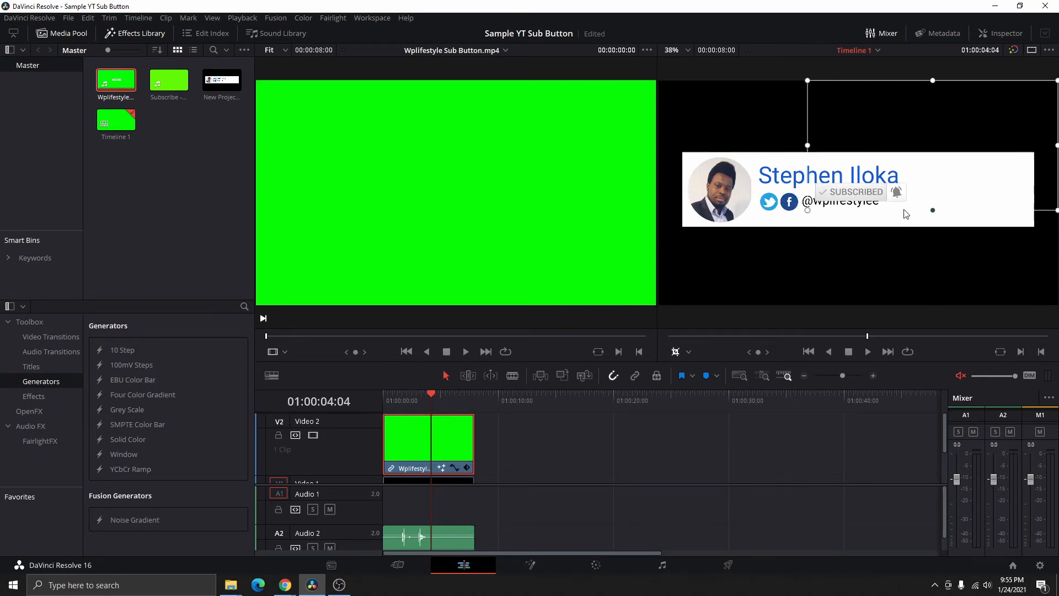
left_click_drag(1056, 145, 921, 185)
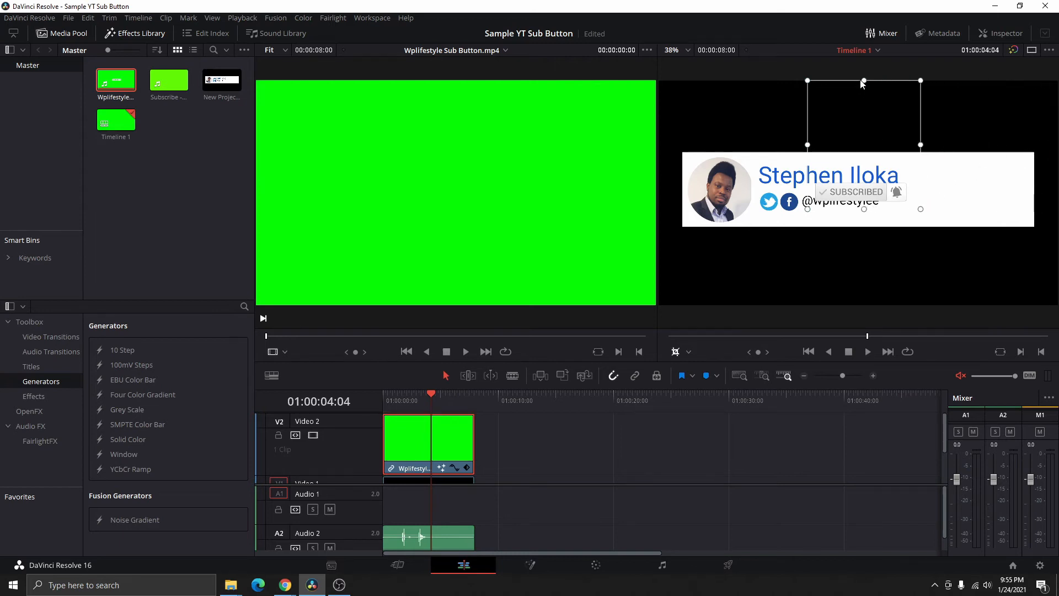
left_click_drag(862, 82, 871, 178)
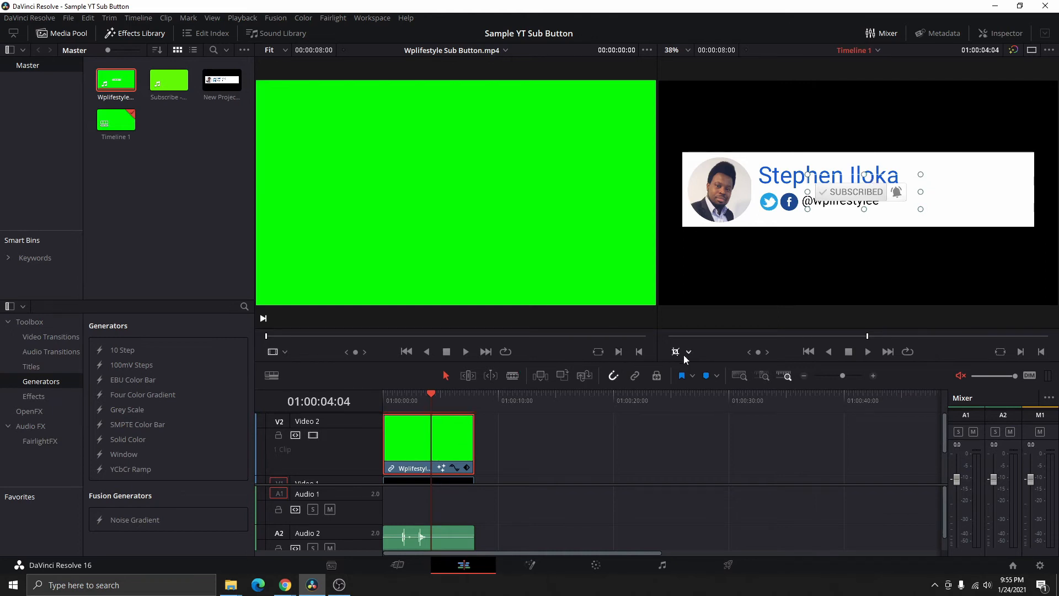
Use Transform to move the subscribe button to the empty right end of the white banner, beside the social handle.
left_click(688, 353)
left_click(712, 371)
left_click_drag(881, 190, 960, 199)
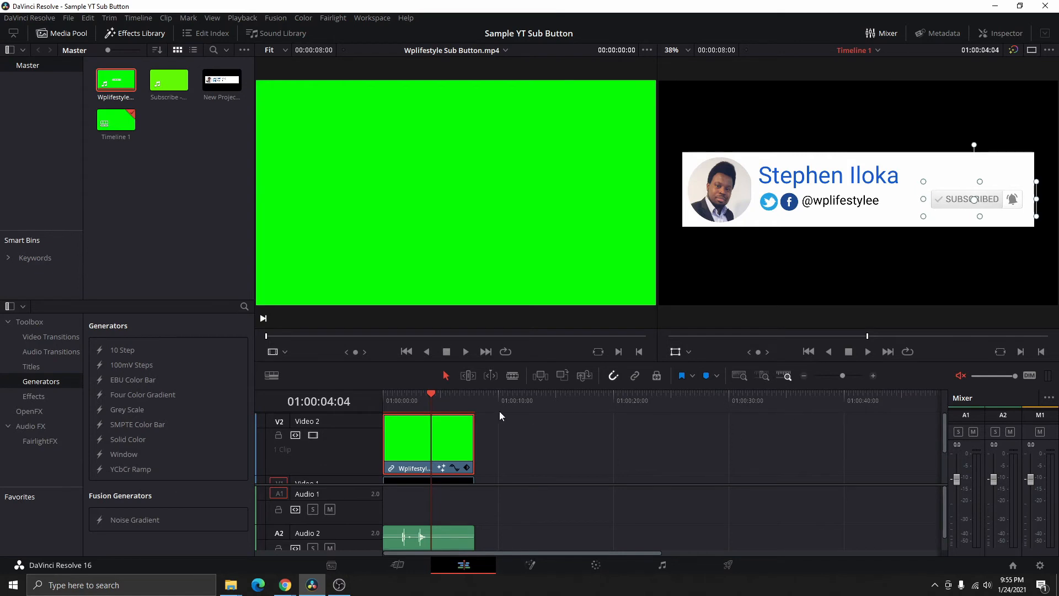
Play the timeline from the beginning to check the subscribe button animation on the banner, and stop playback.
left_click_drag(435, 396, 384, 400)
left_click(869, 350)
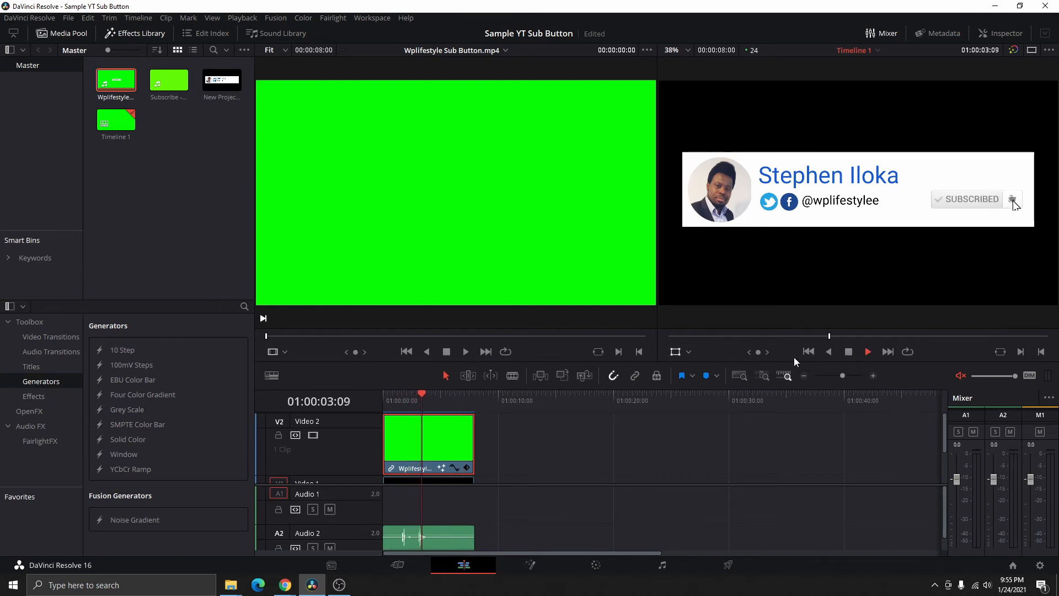
left_click(851, 349)
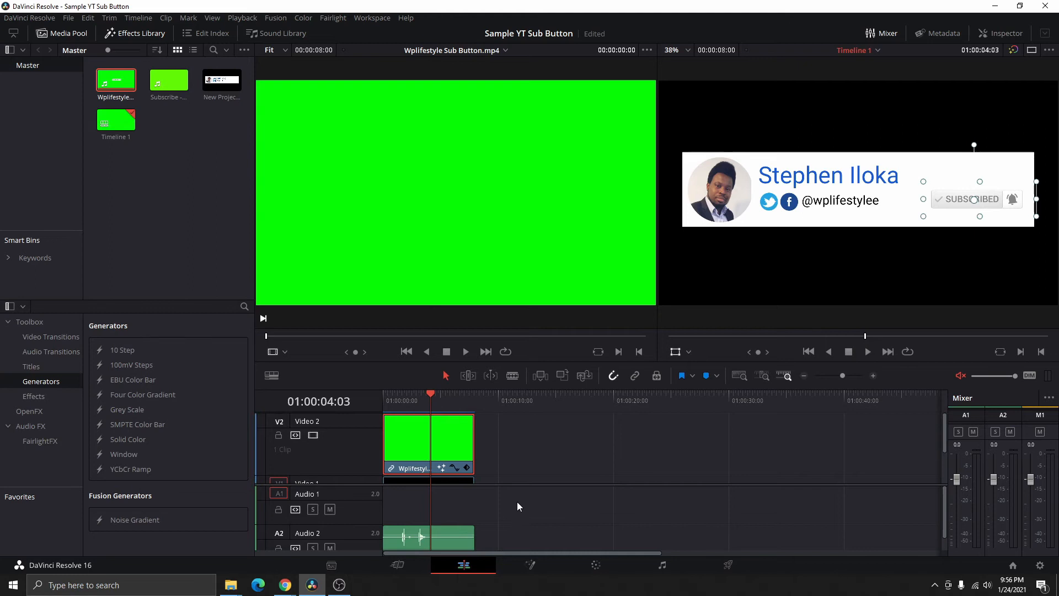
Place Subscribe - 29881 (1).mp4 on Video 2 directly after the Wplifestyle Sub Button clip.
left_click(171, 91)
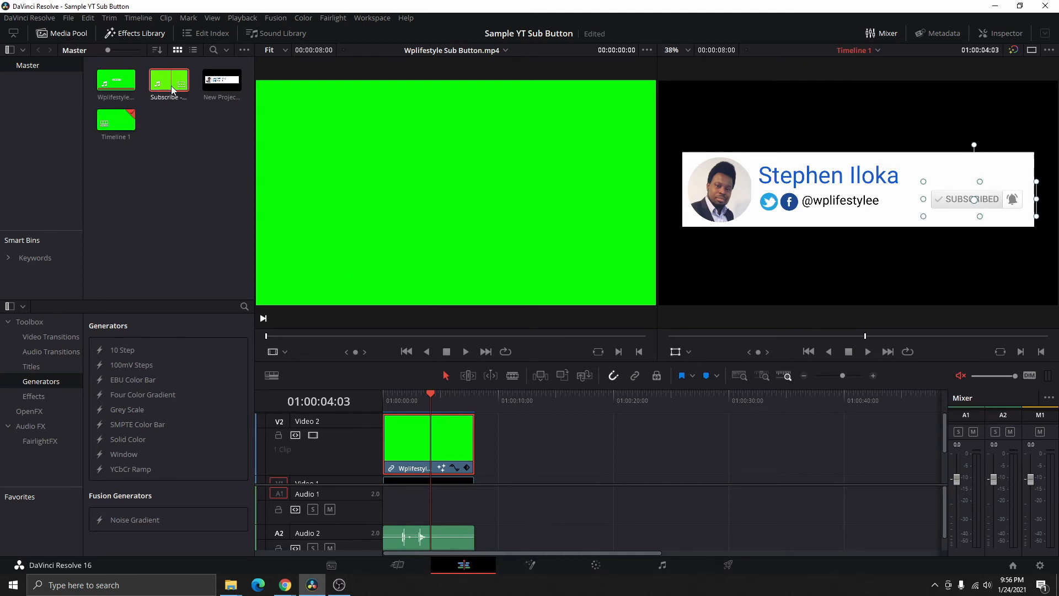
left_click_drag(171, 91, 478, 453)
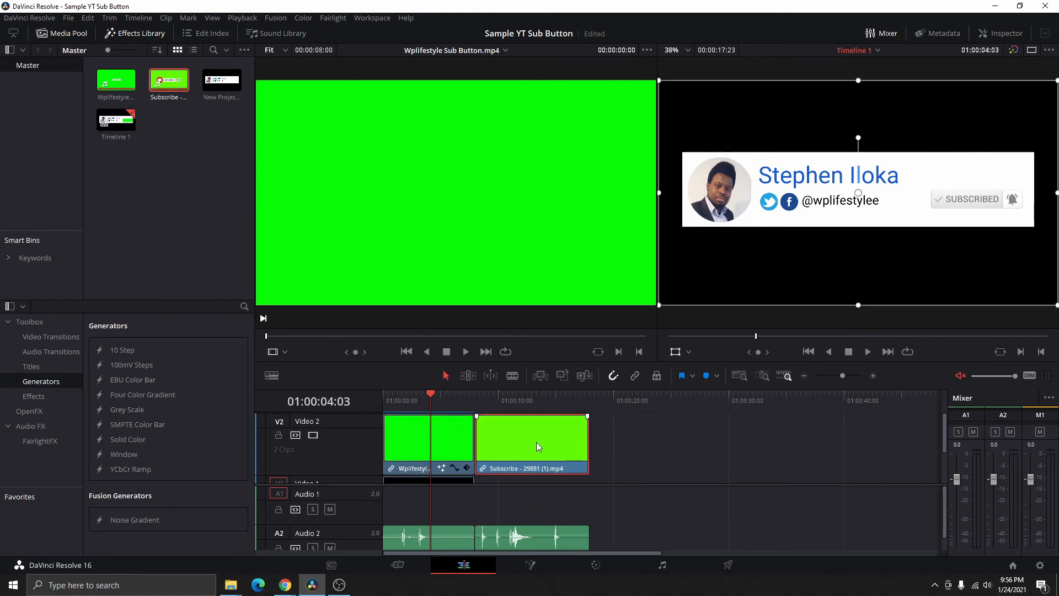
Key out the green background of Subscribe - 29881 (1).mp4 in Fusion with a Delta Keyer that samples the green, and return to editing.
left_click(543, 395)
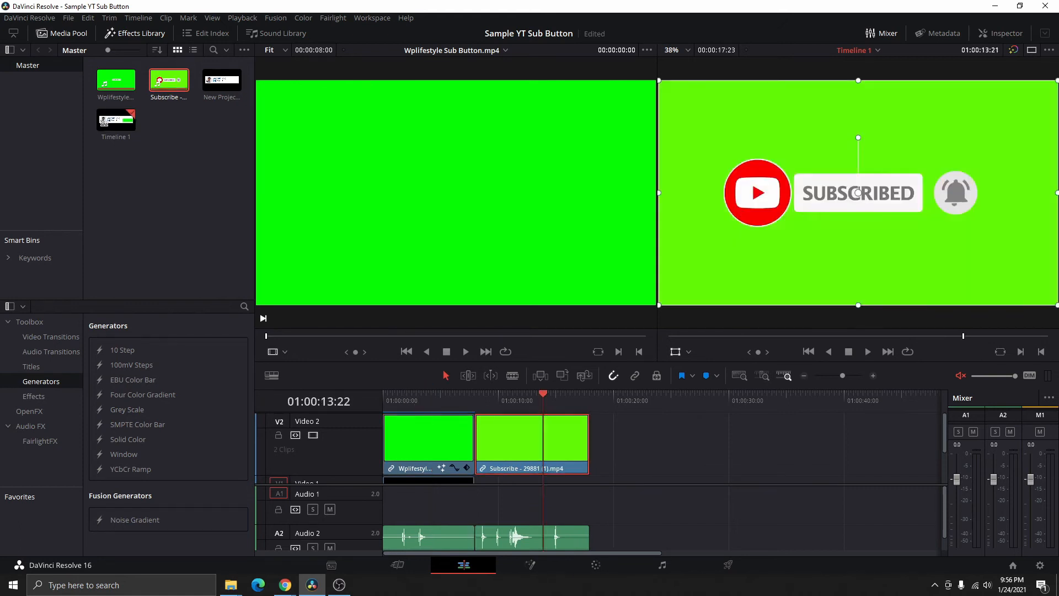
left_click(539, 565)
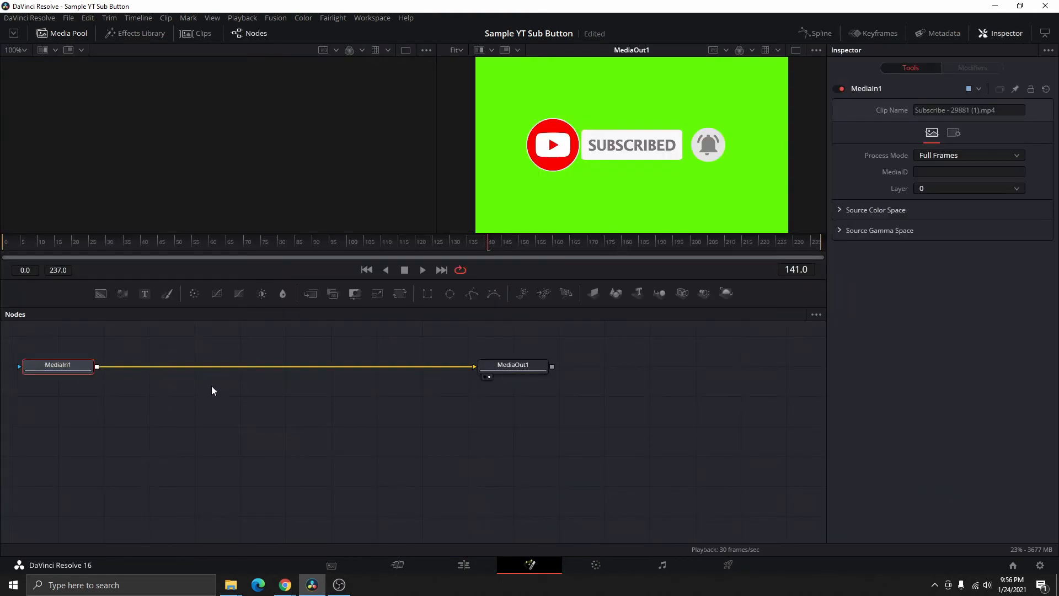
key("shift+space")
type("Delta Keyer")
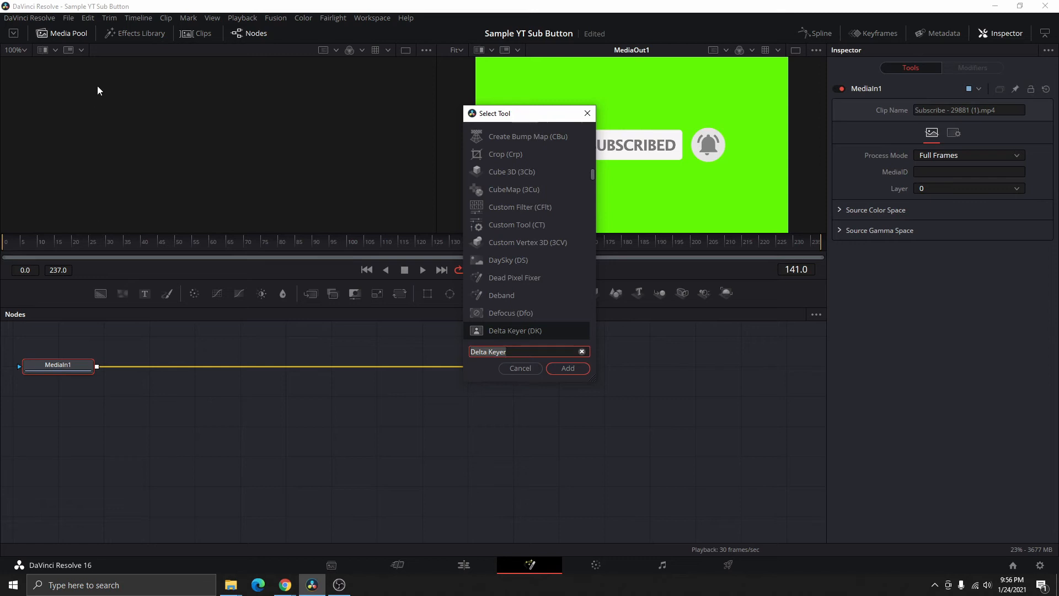
left_click(567, 368)
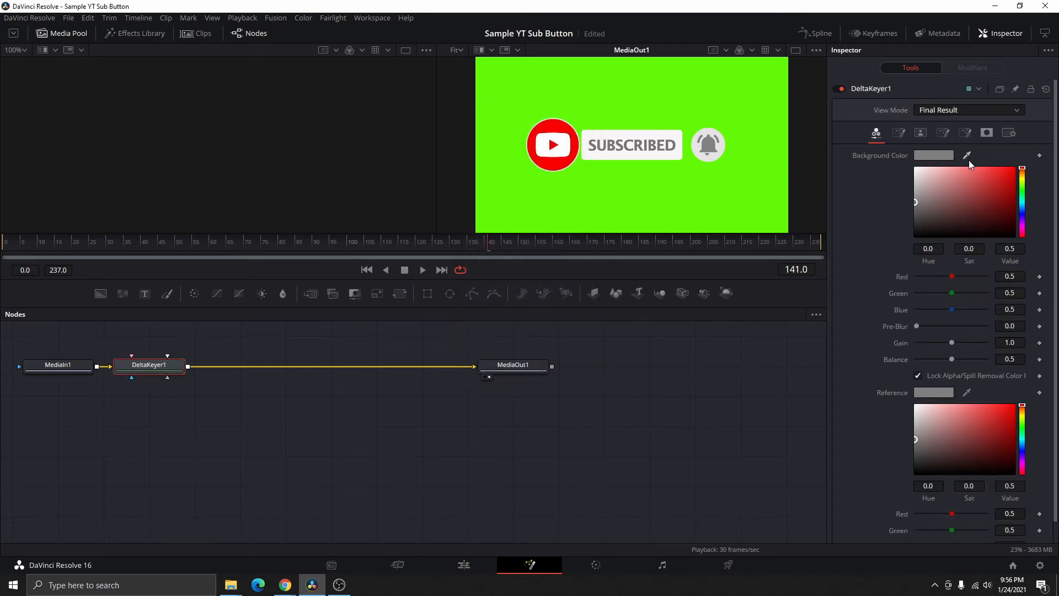
left_click_drag(967, 155, 686, 105)
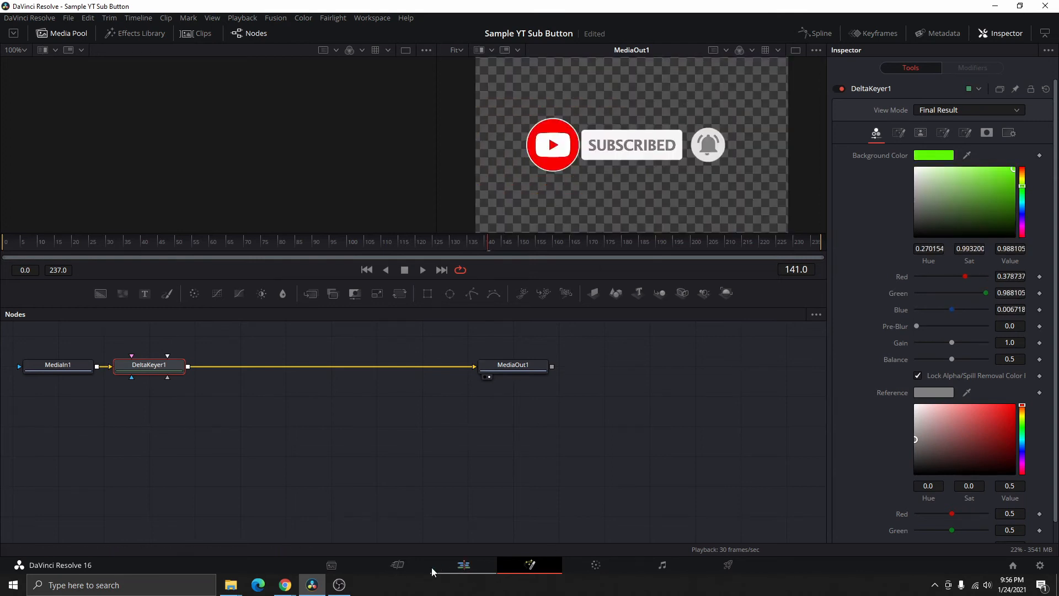
left_click(464, 565)
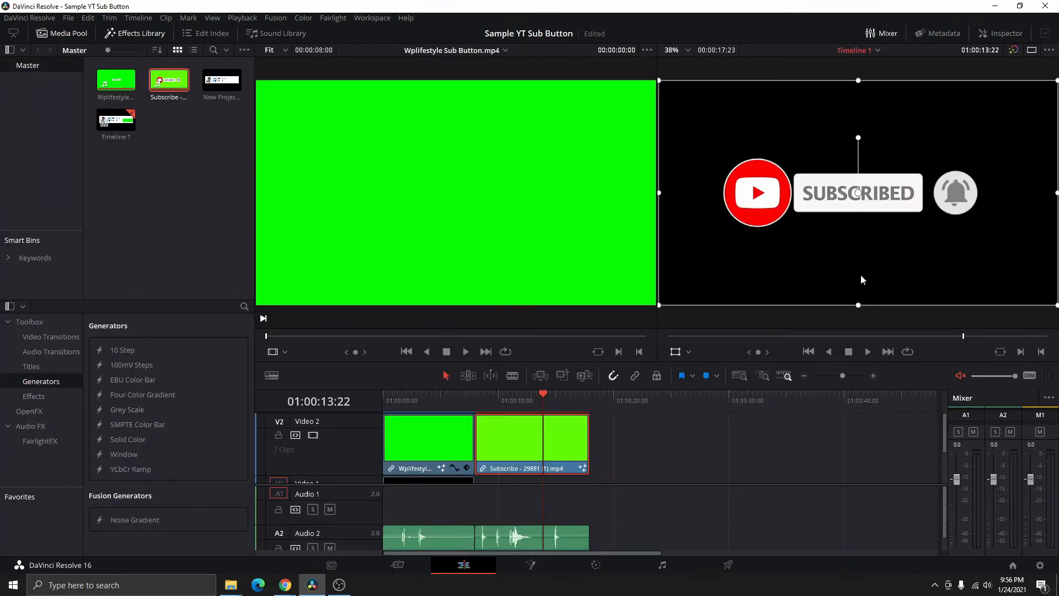
Crop the keyed Subscribe - 29881 (1).mp4 clip closely around its button and bell, and scale it down with Transform.
left_click(690, 351)
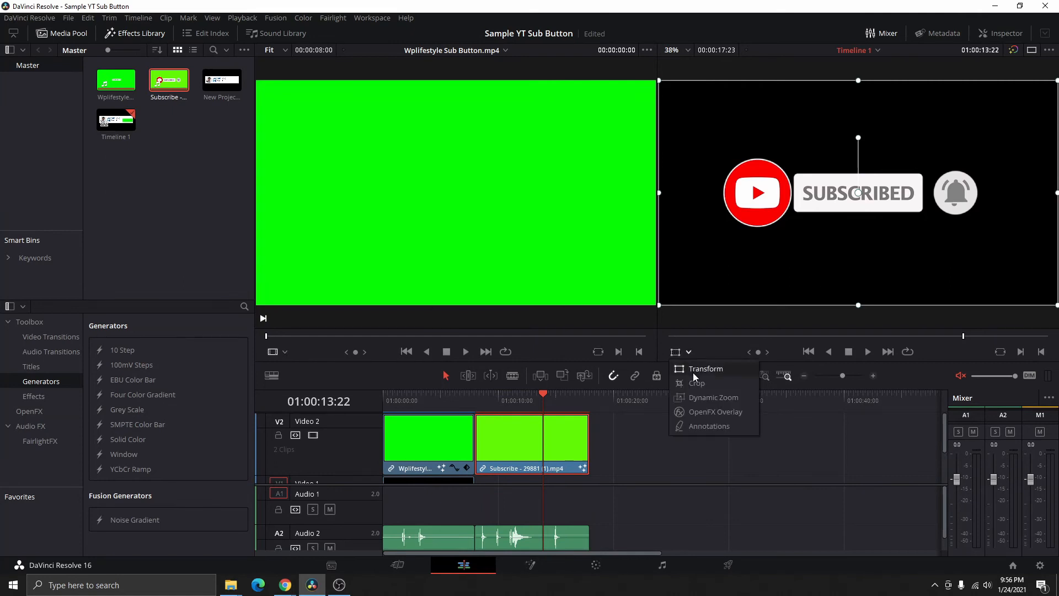
left_click(698, 381)
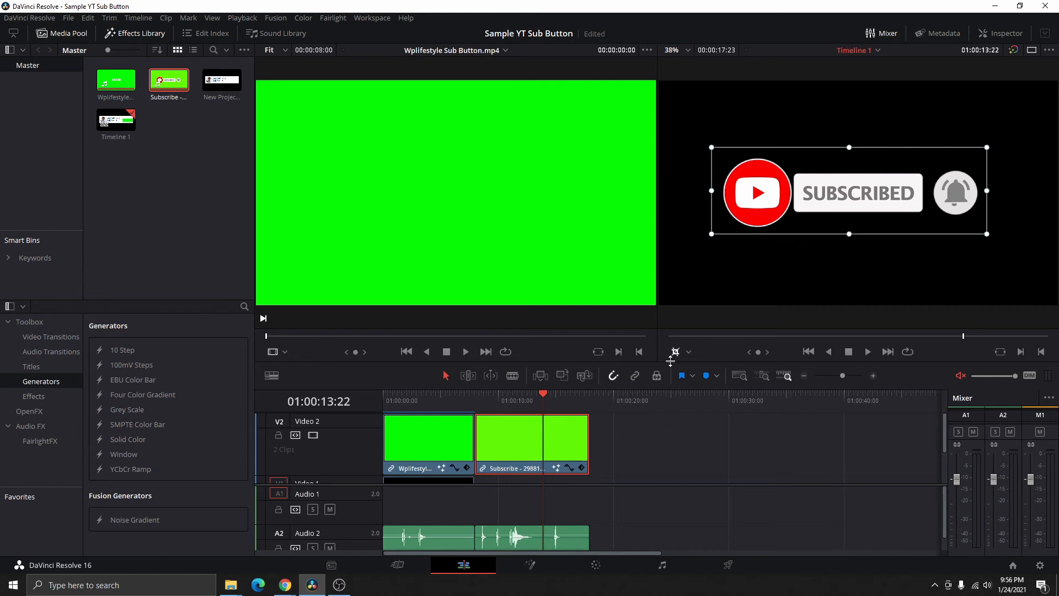
left_click(690, 351)
left_click(709, 380)
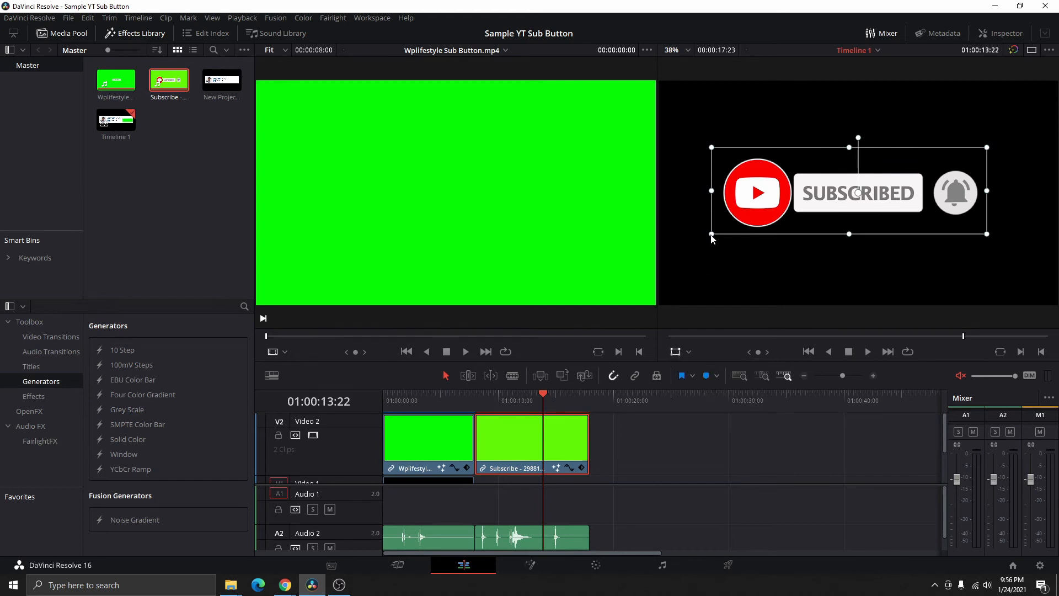
left_click_drag(711, 235, 792, 217)
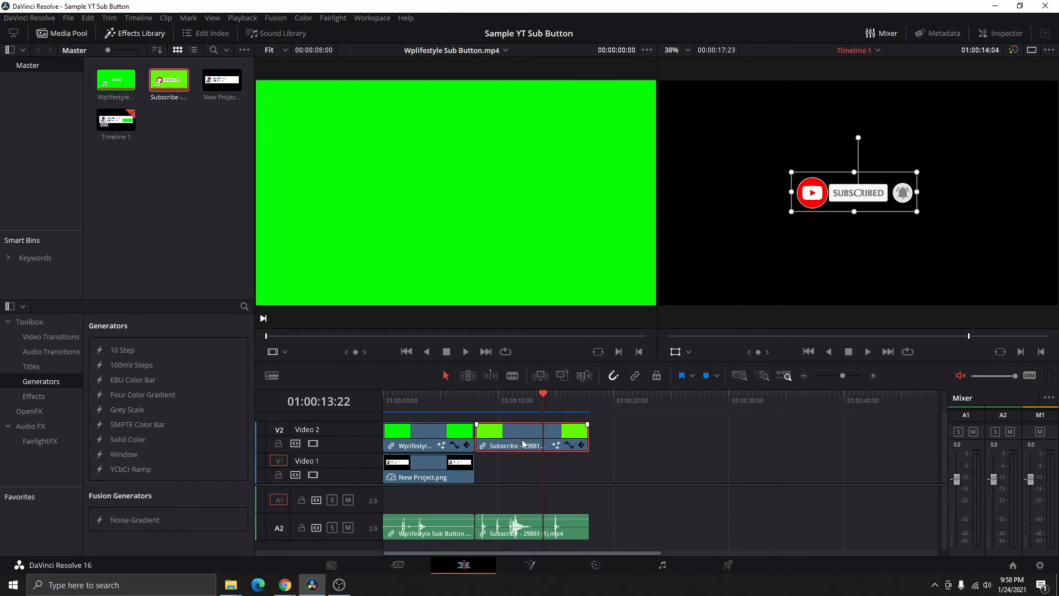
Play Subscribe - 29881 (1).mp4 from its first frame to check the keyed and scaled button animation.
left_click(426, 444)
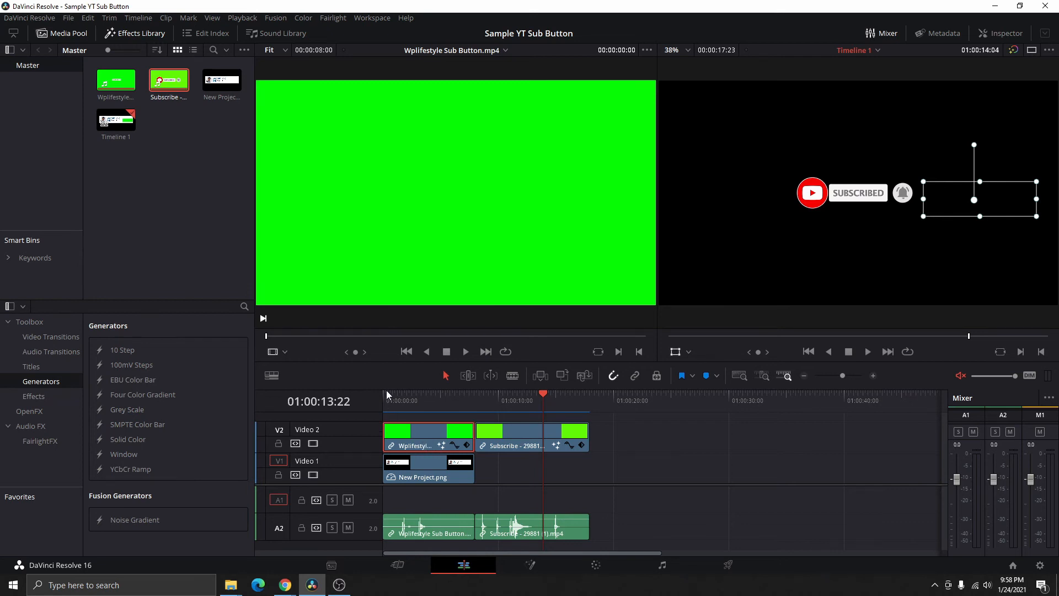
left_click(551, 443)
left_click(478, 396)
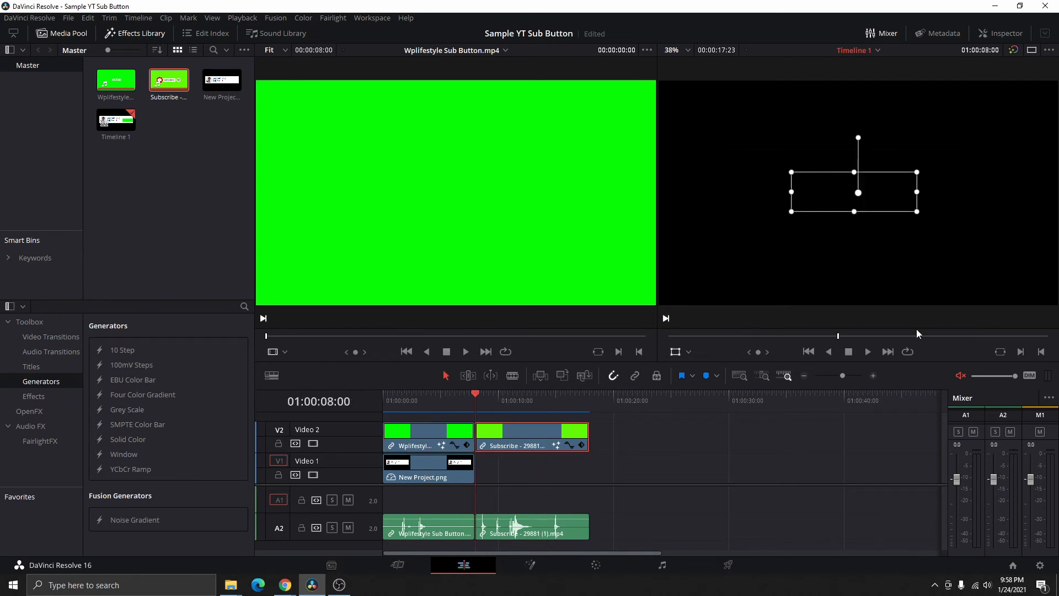
left_click(867, 351)
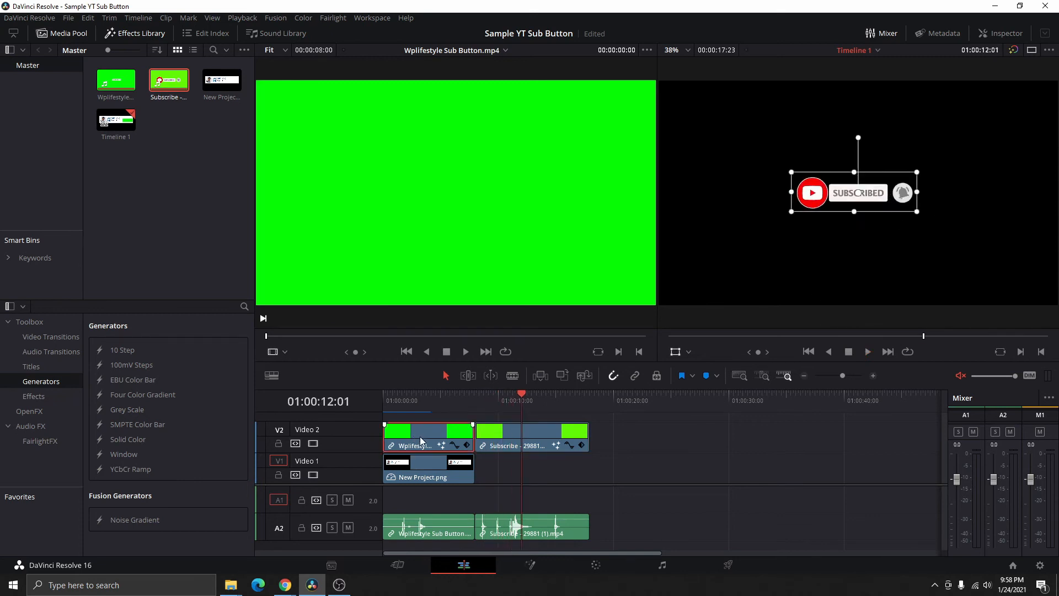
Delete the Wplifestyle Sub Button clip together with its linked audio from the timeline.
right_click(423, 433)
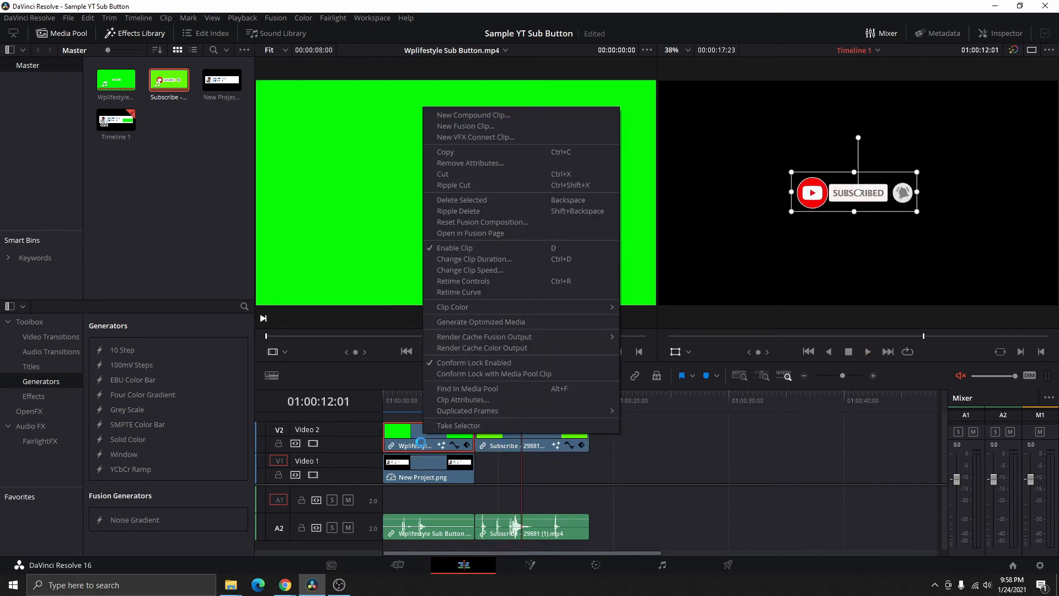
left_click(580, 410)
right_click(442, 439)
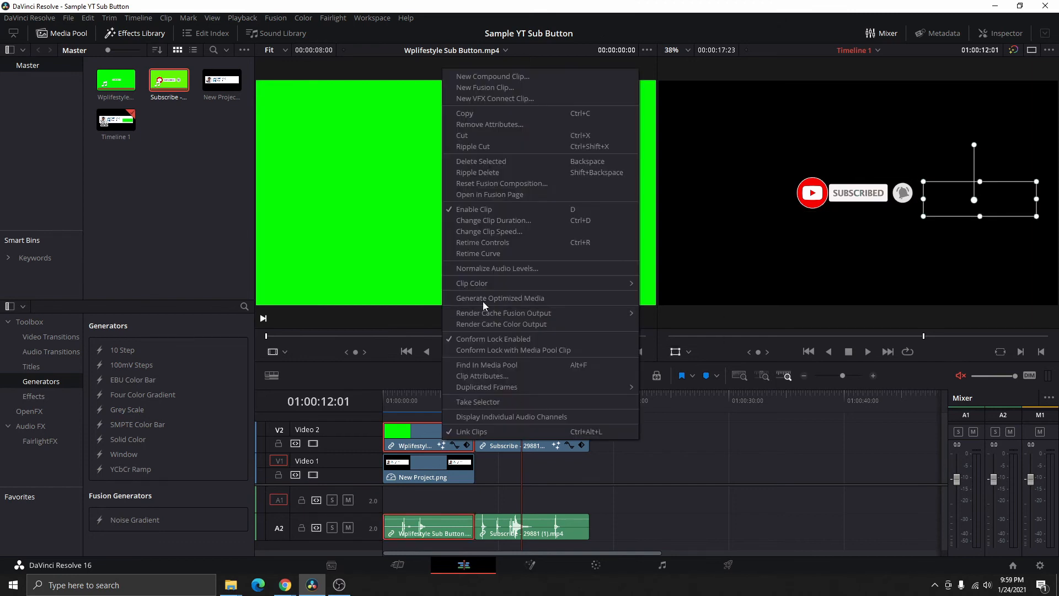
left_click(484, 162)
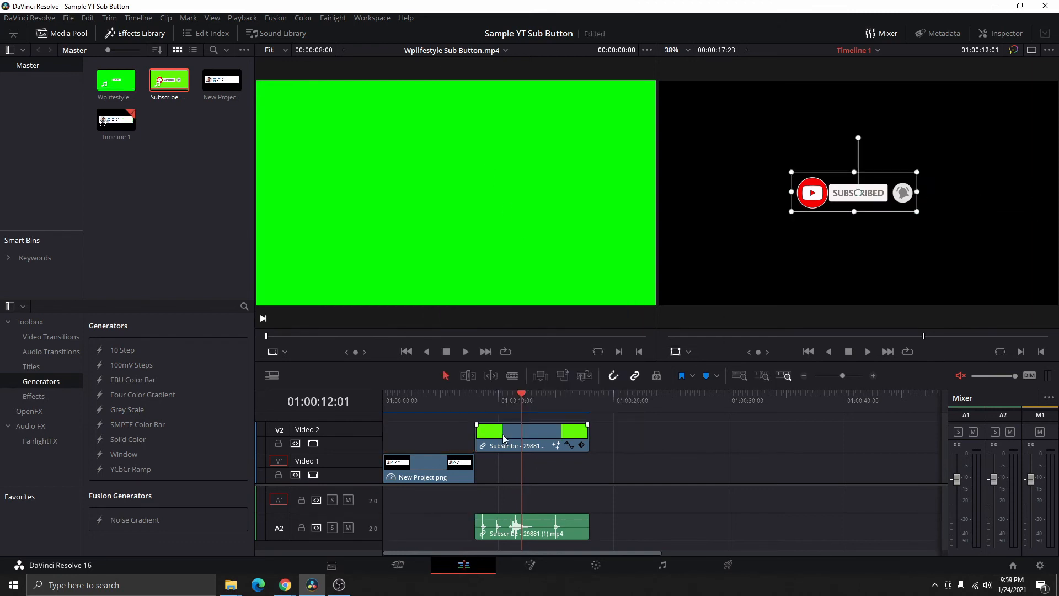
Move Subscribe - 29881 (1).mp4 to the start of Video 2 and extend New Project.png on Video 1 to match its end.
left_click_drag(491, 439, 414, 435)
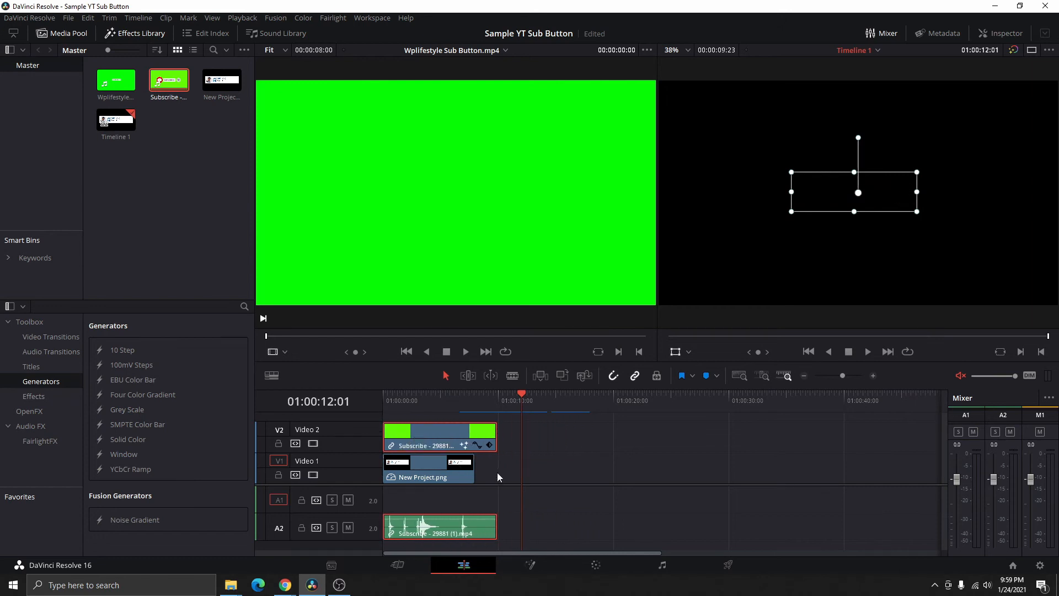
left_click(478, 471)
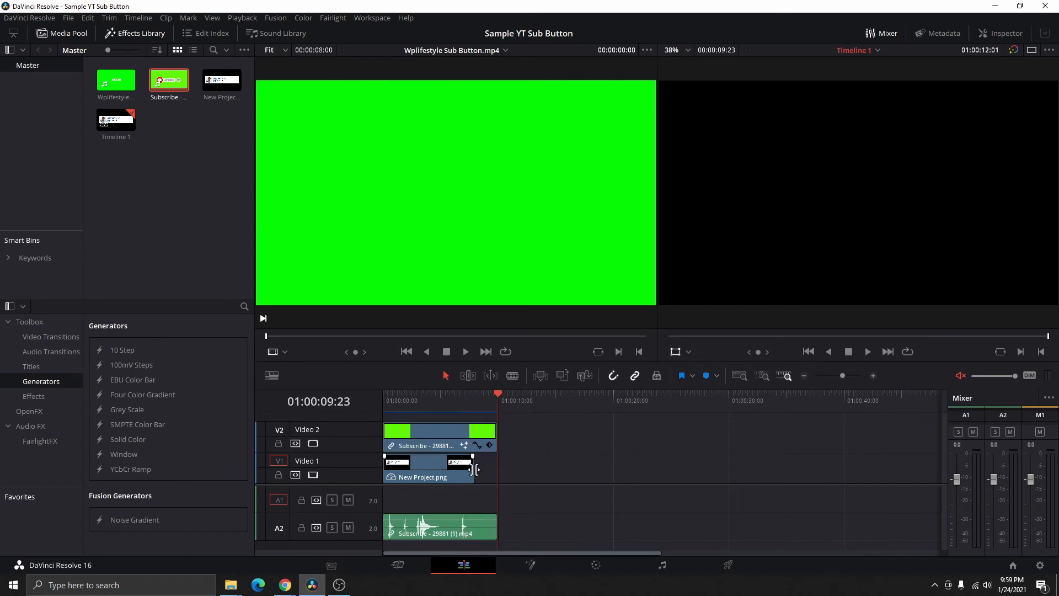
left_click_drag(473, 470, 492, 464)
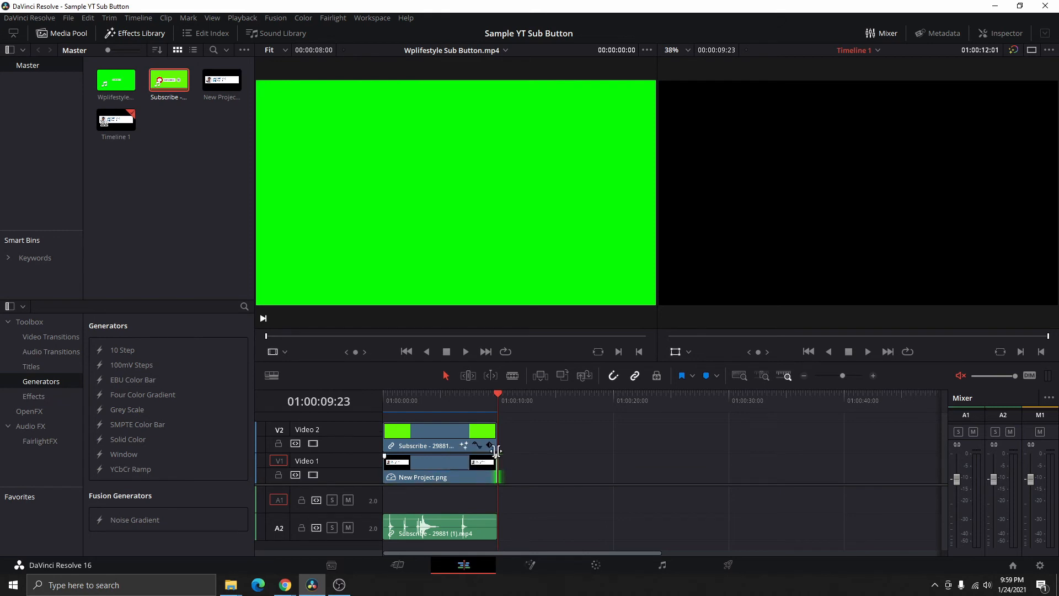
Play from the start until the subscribe button shows, then move it to the banner's empty end beside the social handle and shrink it slightly.
left_click(386, 401)
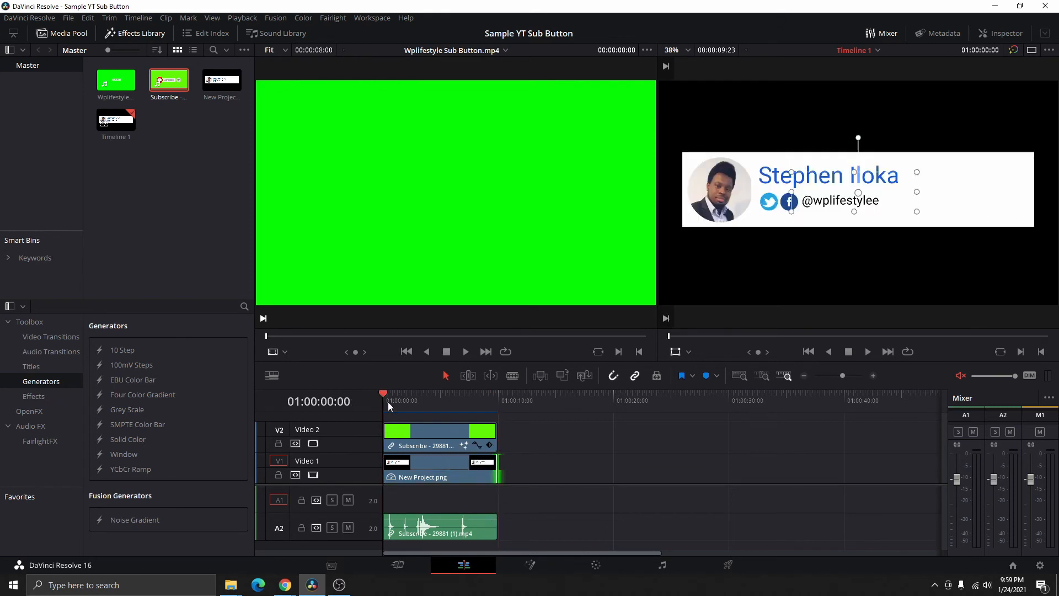
left_click(868, 352)
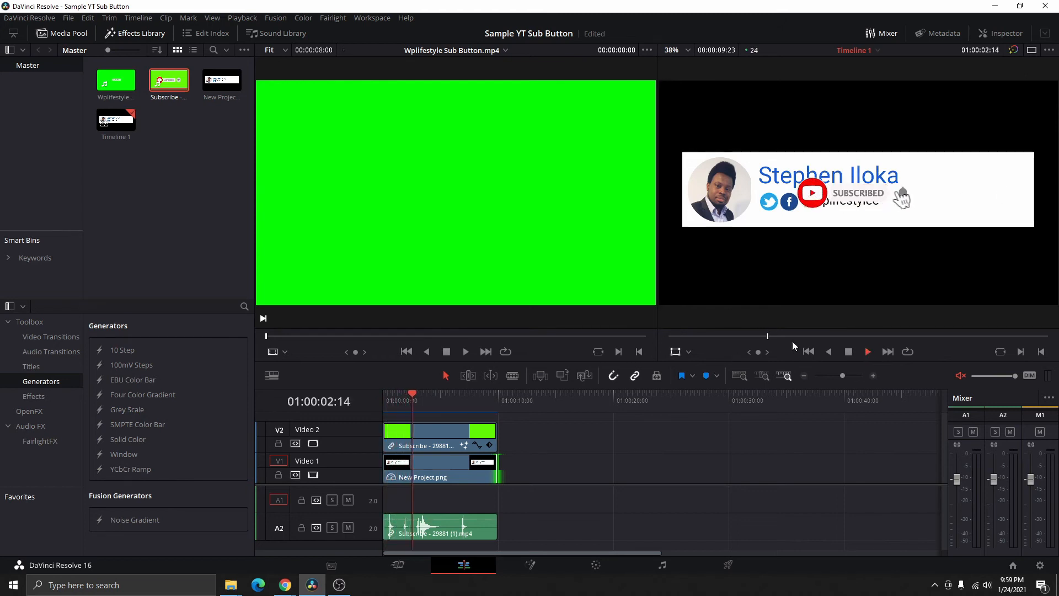
key("space")
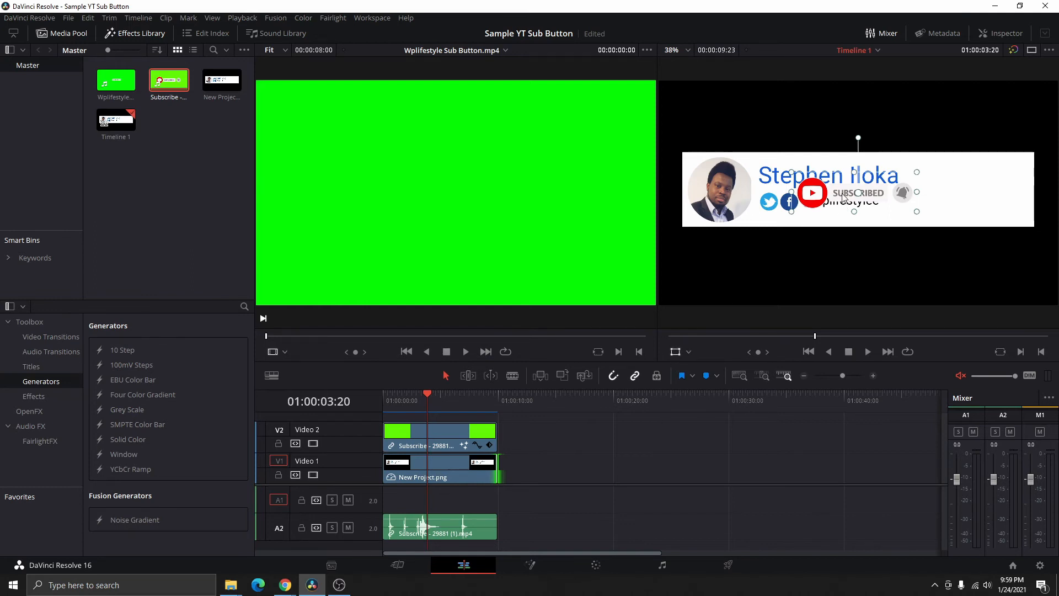
left_click_drag(858, 196, 970, 193)
left_click_drag(906, 208, 952, 198)
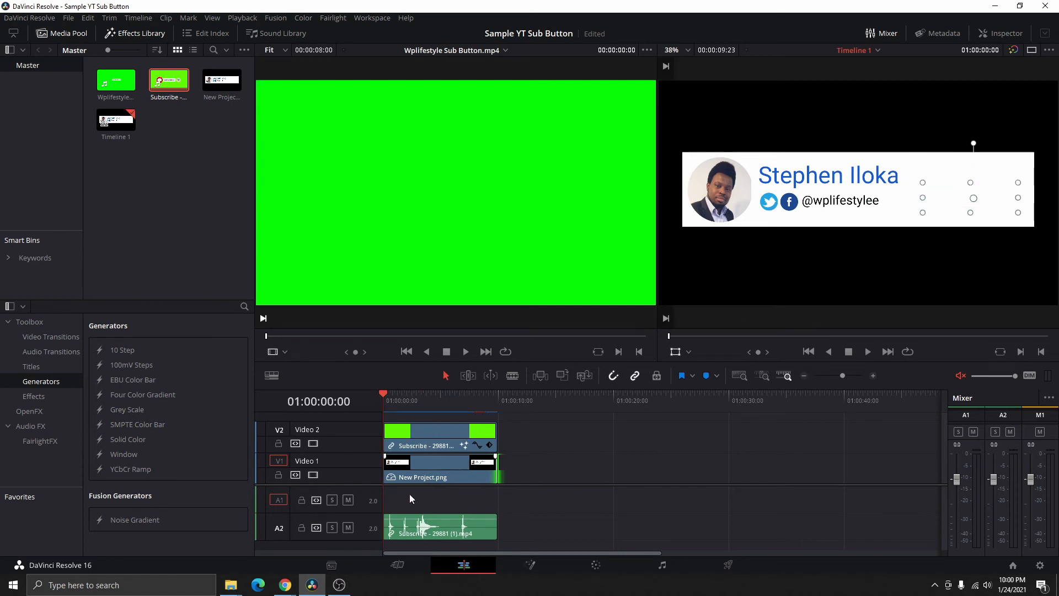
Add the Slide video transition to both the start and the end of Subscribe - 29881 (1).mp4 on Video 2.
left_click(48, 338)
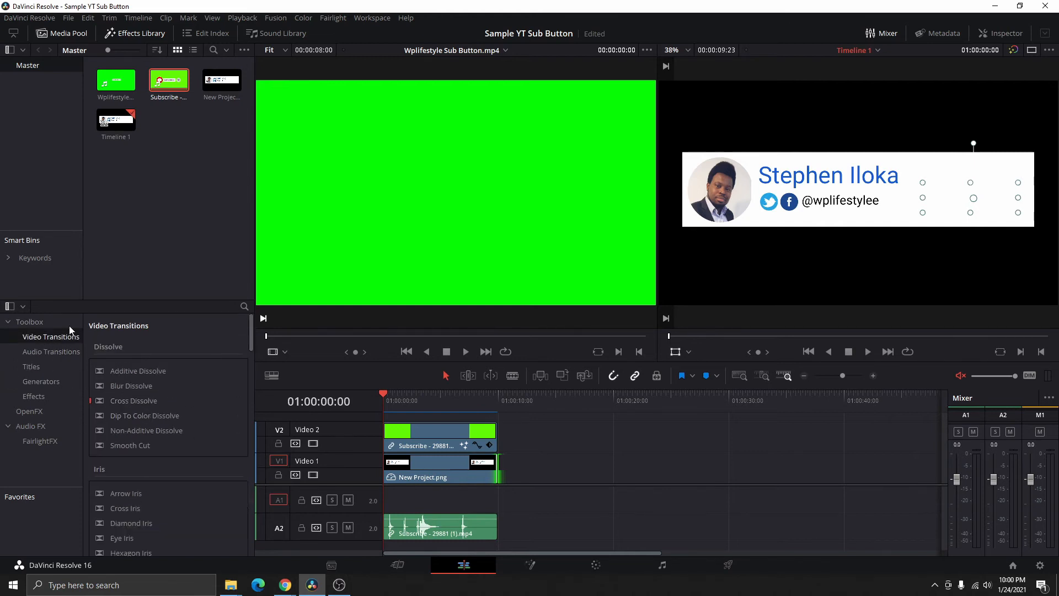
scroll(165, 397, "down", 3)
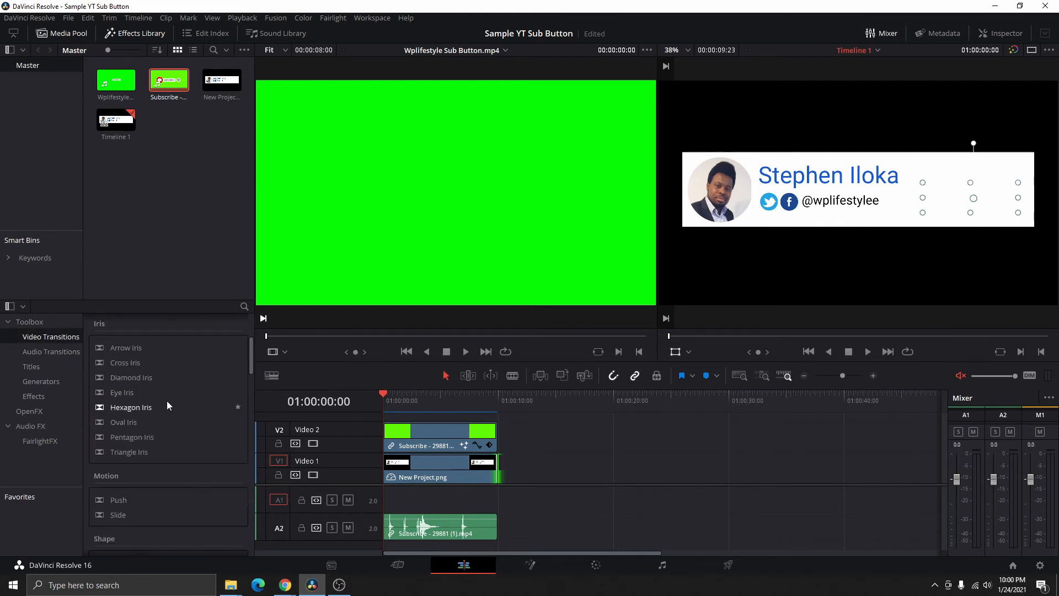
scroll(166, 406, "down", 1)
mouse_move(132, 478)
left_mouse_down()
mouse_move(404, 438)
mouse_move(400, 449)
mouse_move(232, 484)
mouse_move(132, 448)
mouse_move(118, 476)
mouse_move(296, 483)
mouse_move(485, 441)
left_mouse_up()
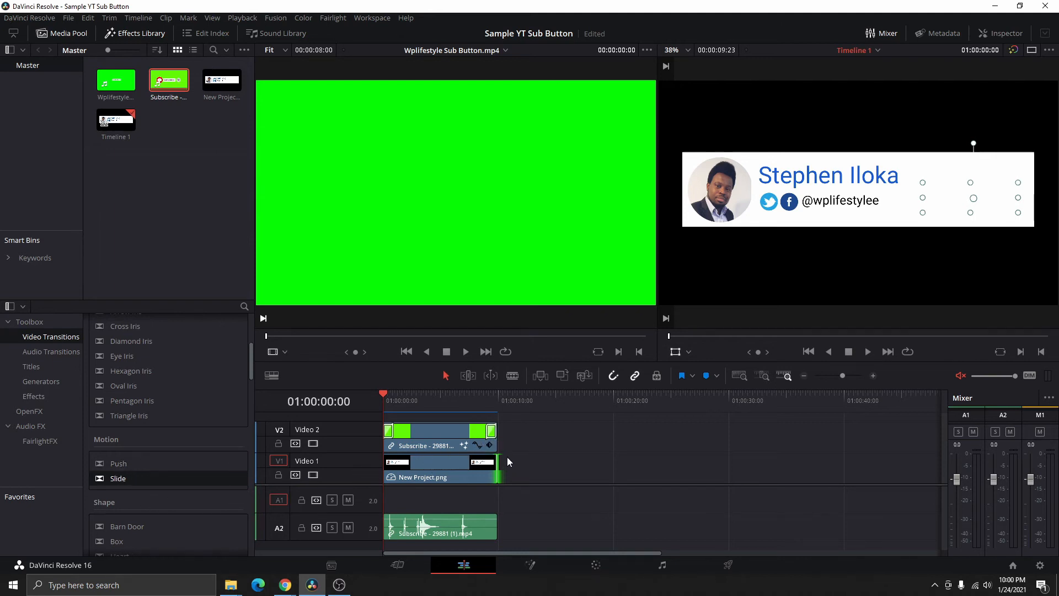
Set the preset of the opening Slide transition to Slide, Bottom-Up and play the timeline to check the entrance.
double_click(389, 431)
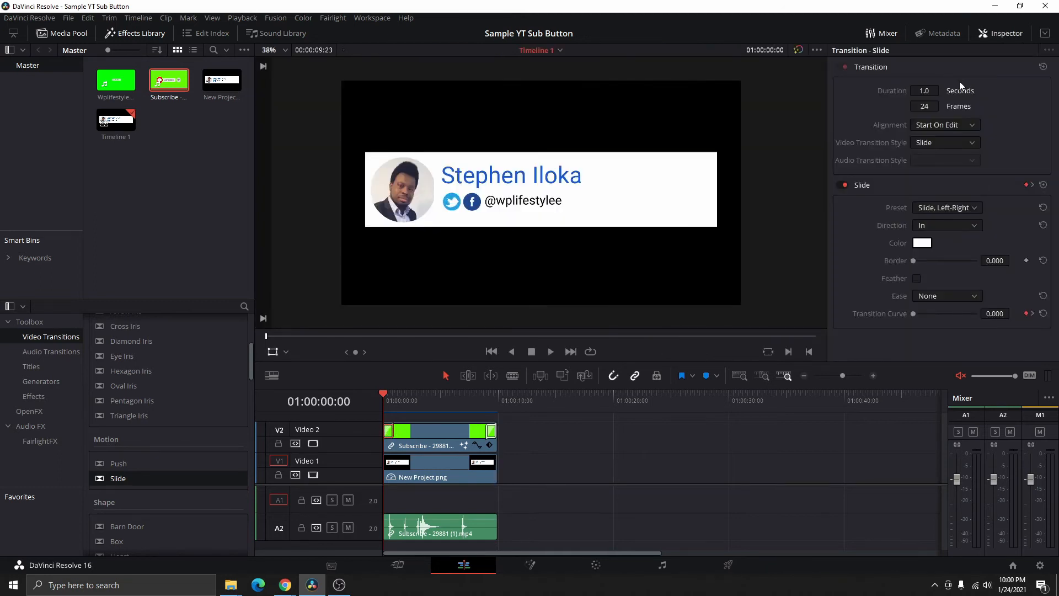
left_click(962, 213)
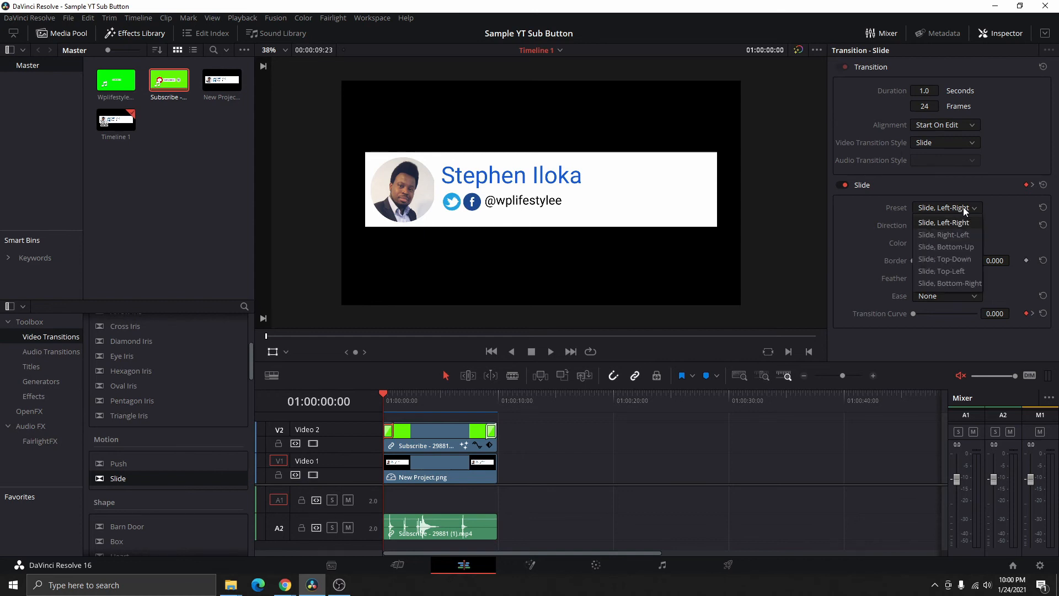
left_click(959, 248)
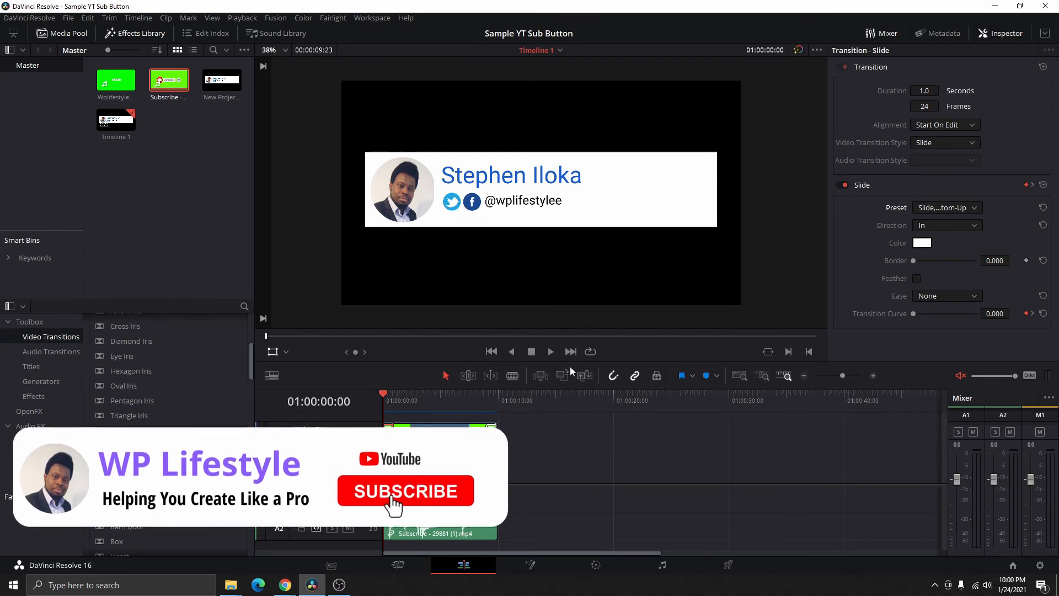
left_click(550, 351)
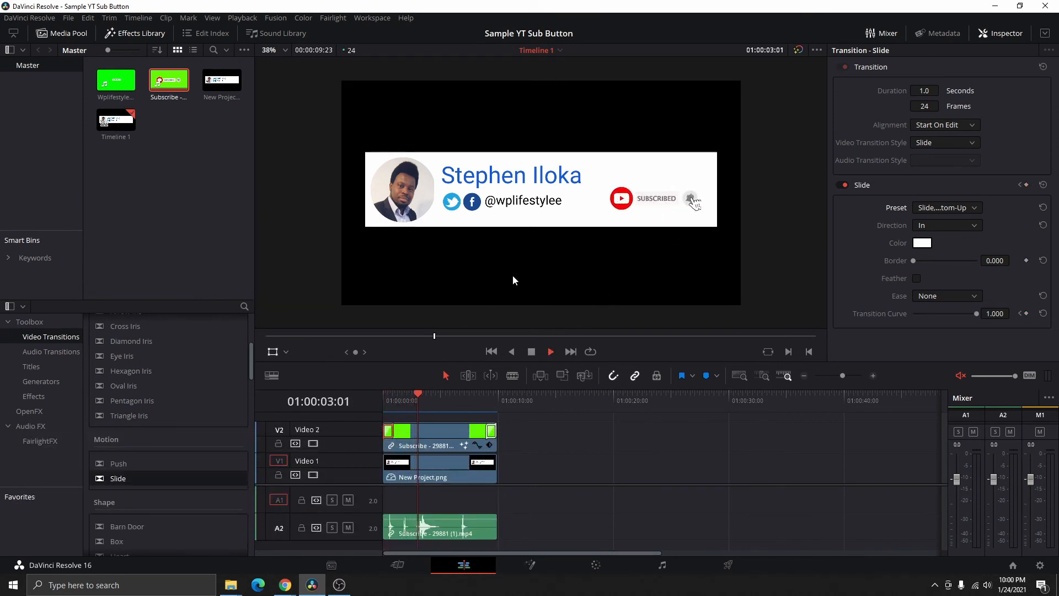
Set the ending Slide transition to 27 frames, with the preset Slide, Top-Down and the direction Out.
left_click(490, 431)
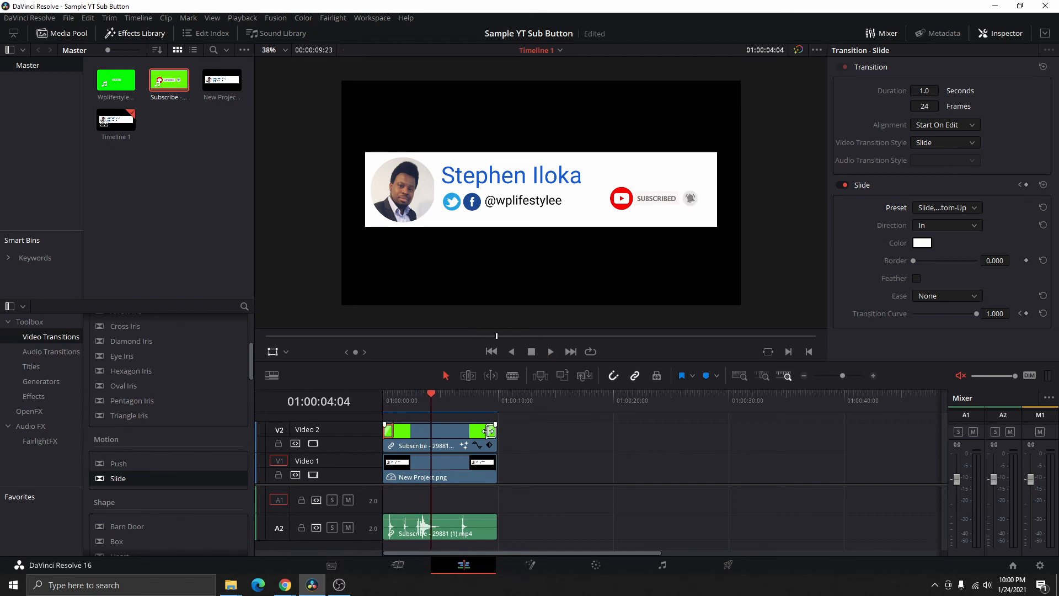
left_click_drag(487, 431, 486, 431)
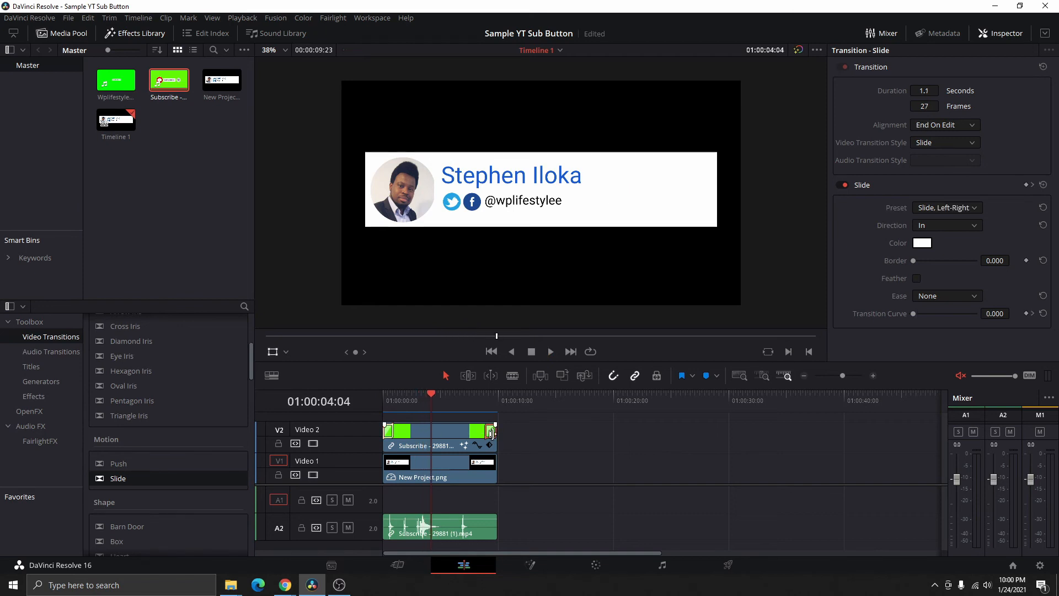
left_click(944, 207)
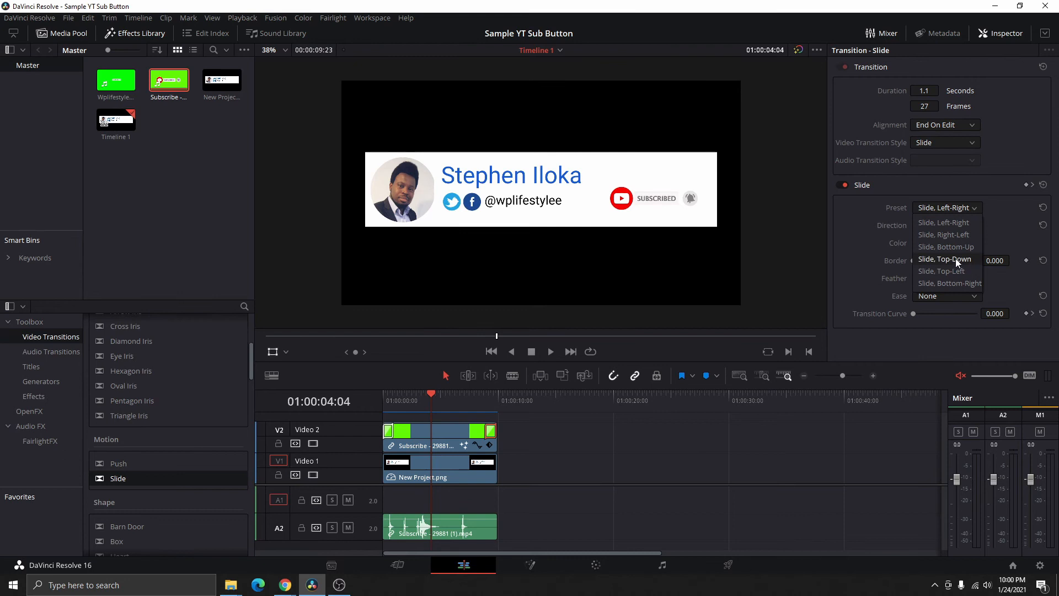
left_click(953, 260)
left_click(954, 226)
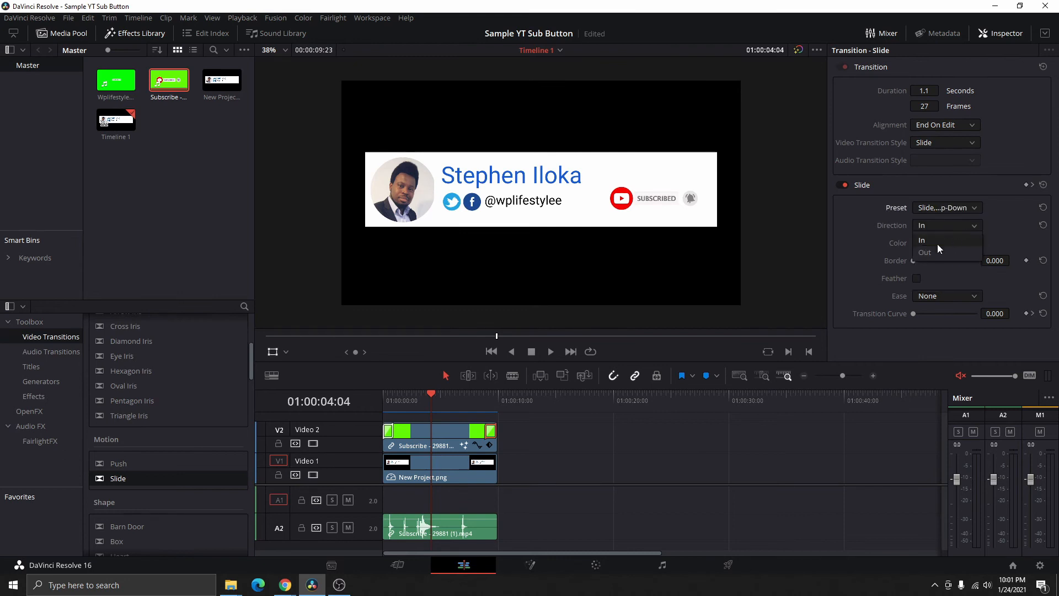
left_click(938, 253)
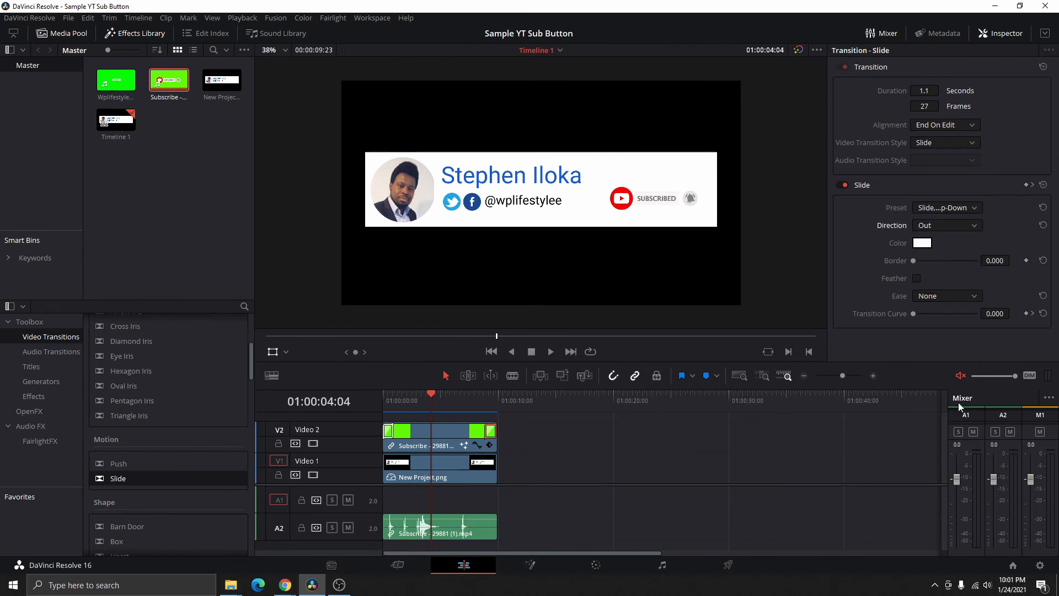
Copy the opening Slide transition from the subscribe clip on Video 2 to the start of New Project.png on Video 1.
left_click(388, 431)
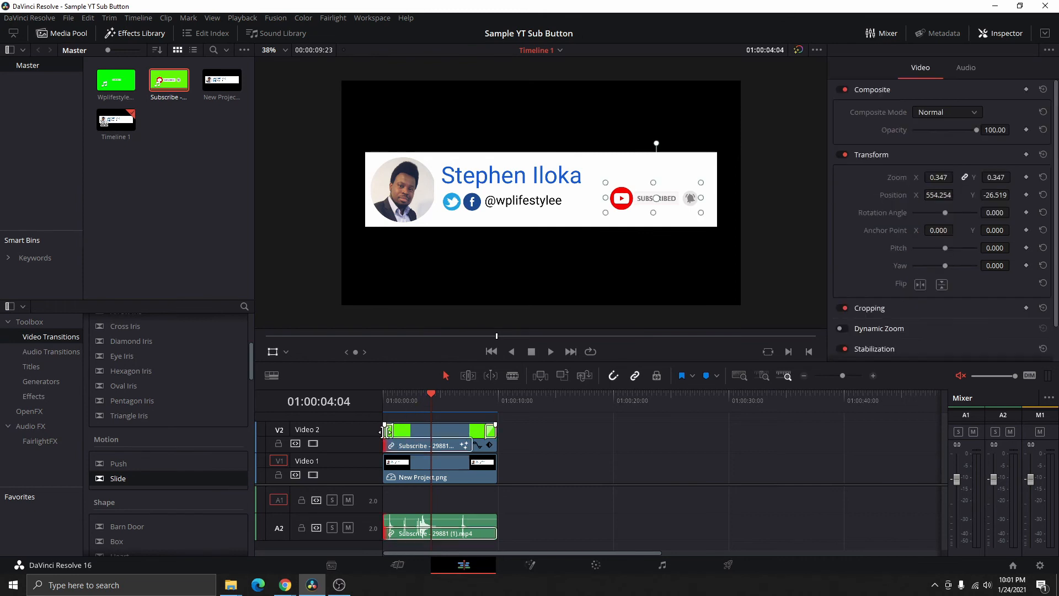
left_click(389, 430)
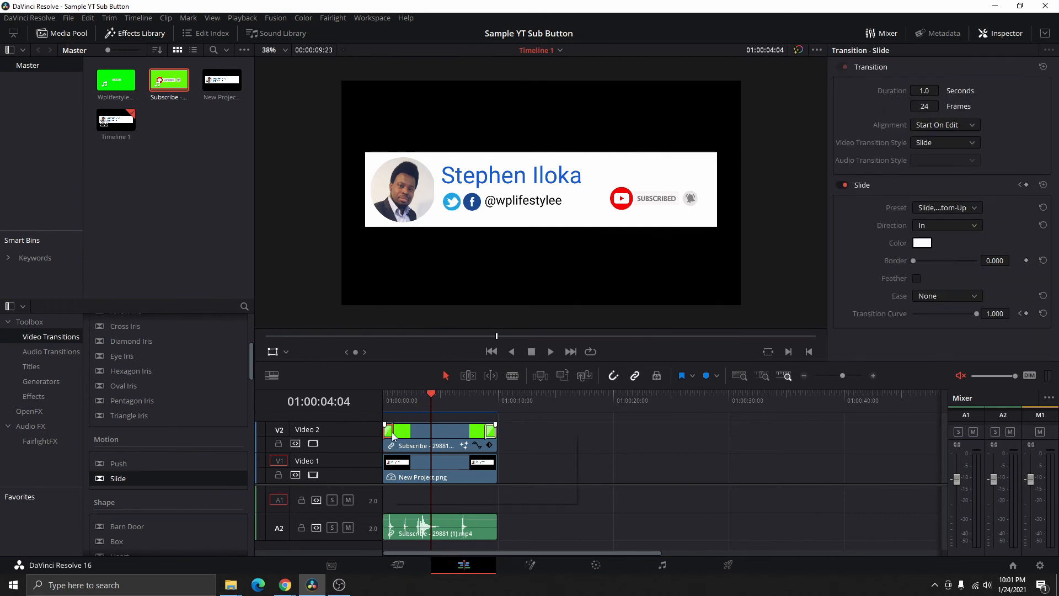
right_click(391, 432)
left_click(422, 465)
left_click(400, 466)
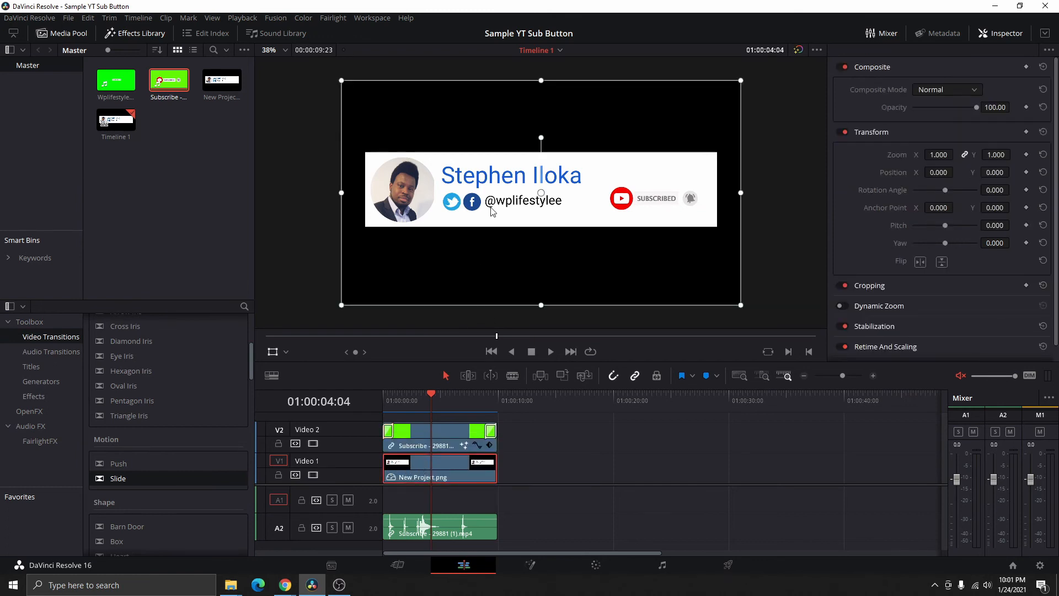
right_click(388, 460)
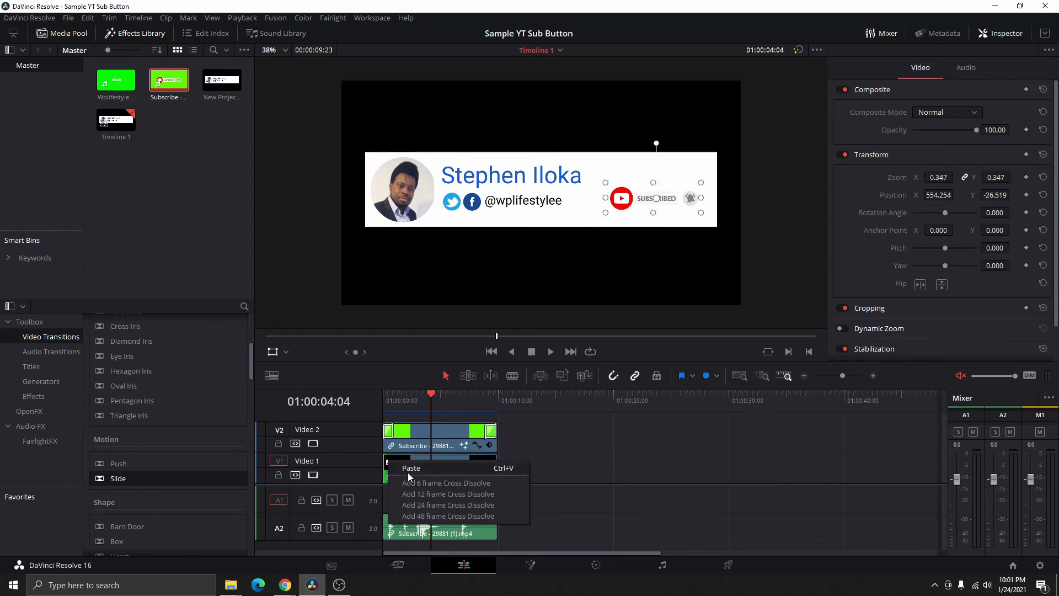
left_click(409, 472)
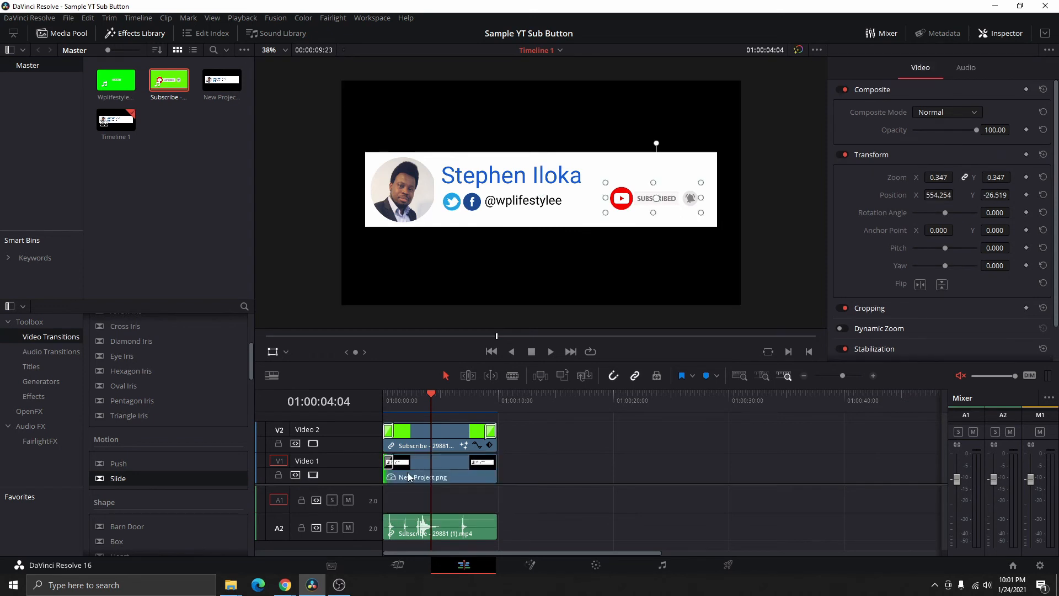
Copy the ending Slide transition from the subscribe clip to the end of New Project.png on Video 1.
left_click(491, 434)
right_click(489, 438)
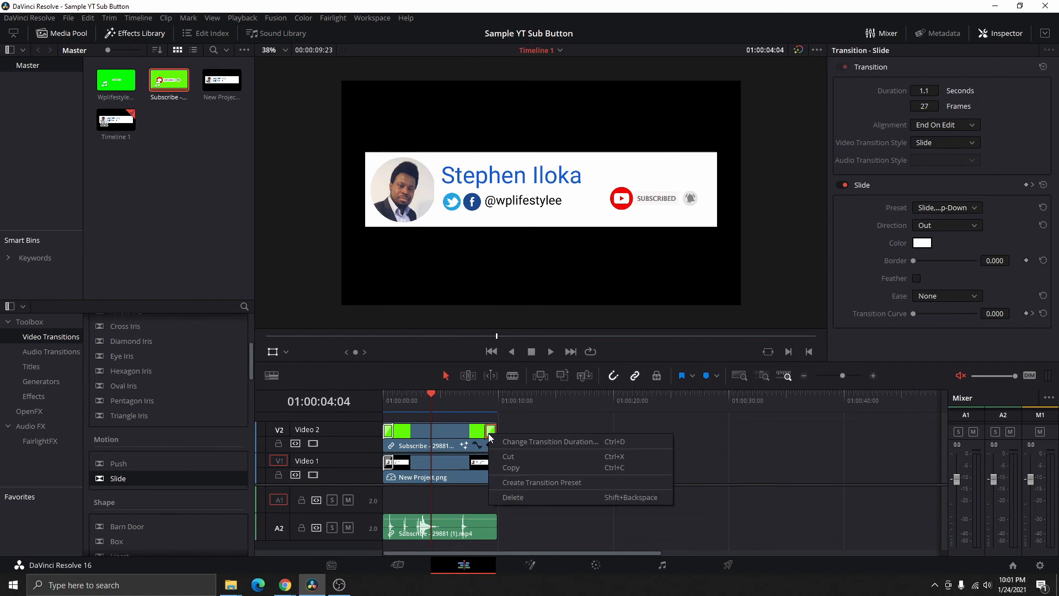
left_click(516, 468)
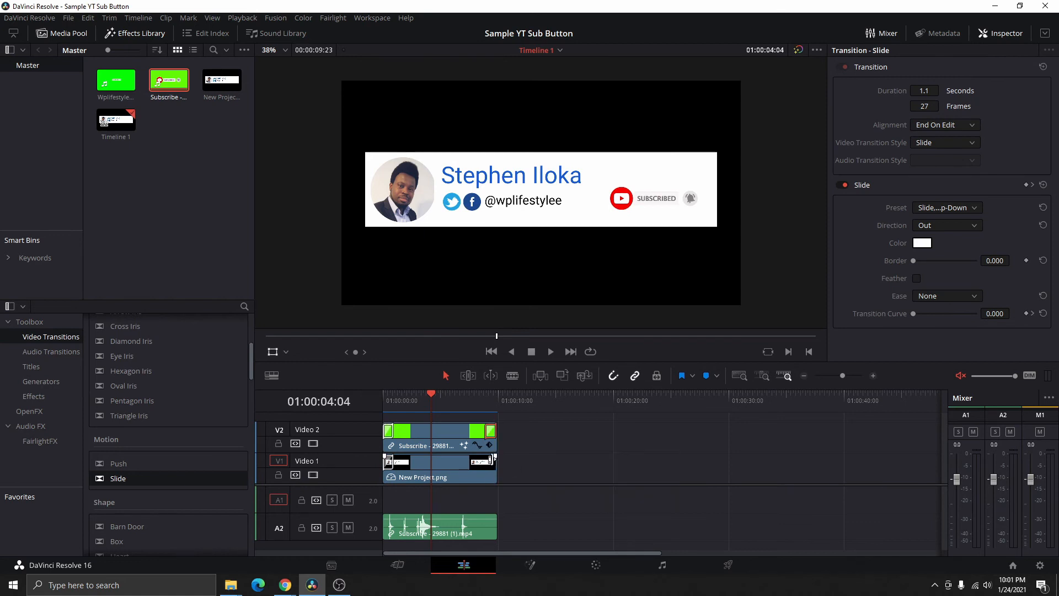
right_click(496, 461)
left_click(520, 469)
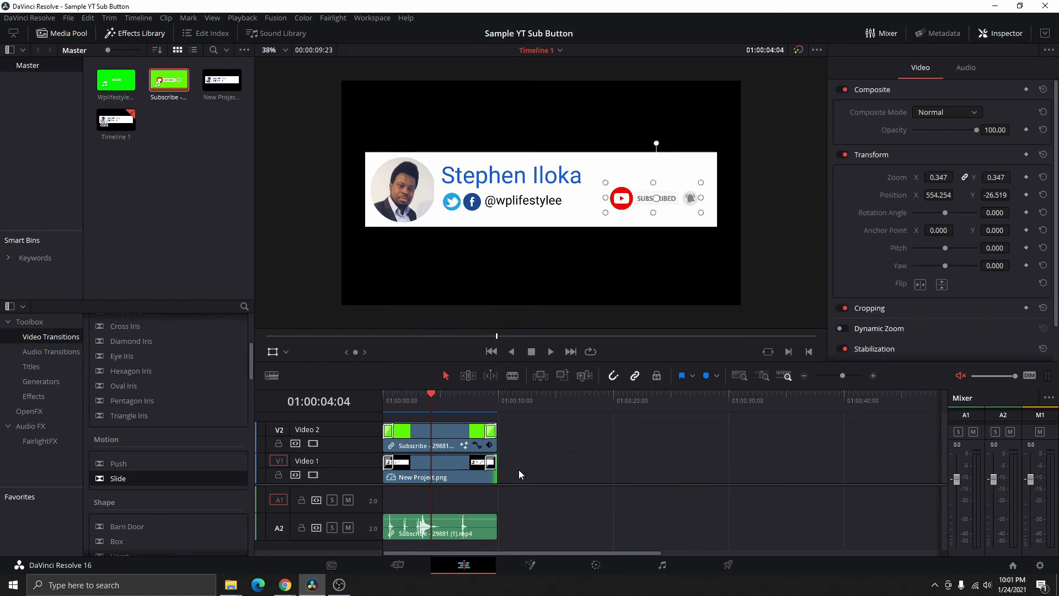
Play the timeline from the start to check both slide animations, then place the playhead at 01:00:01:00.
left_click_drag(435, 399, 383, 407)
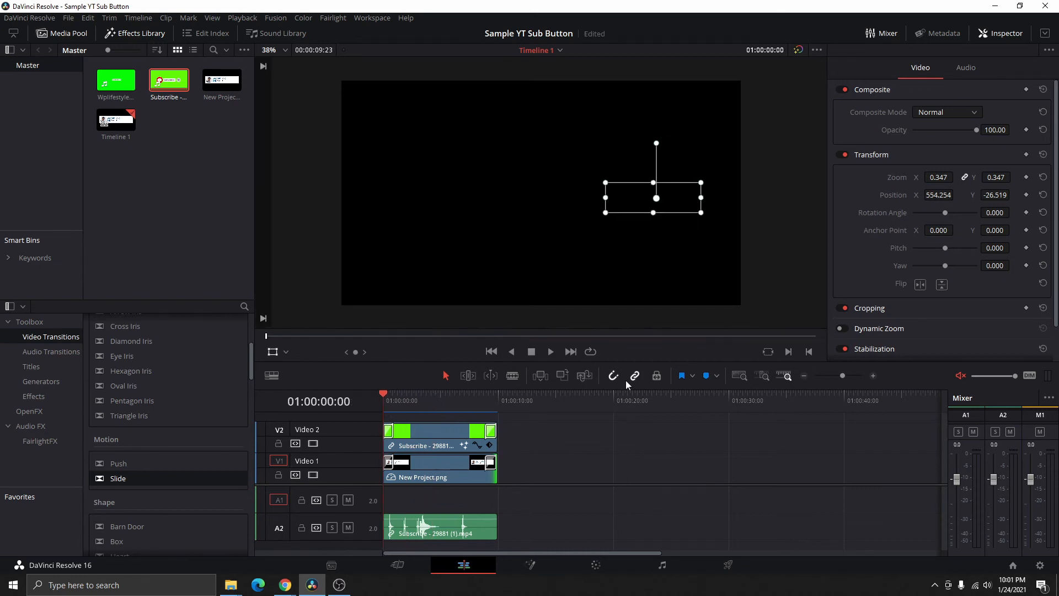
left_click(553, 352)
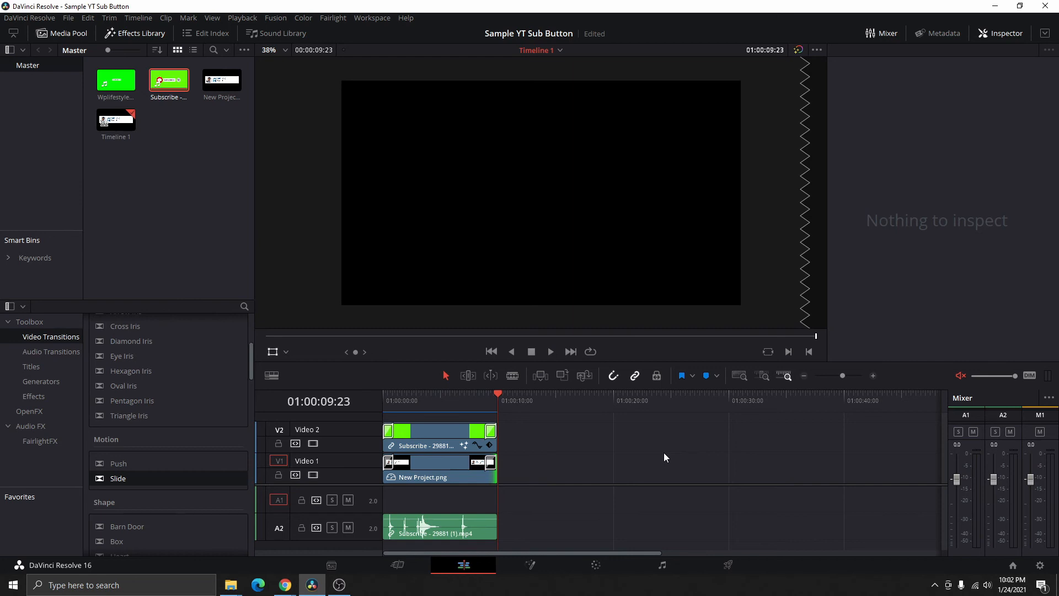
left_click(393, 395)
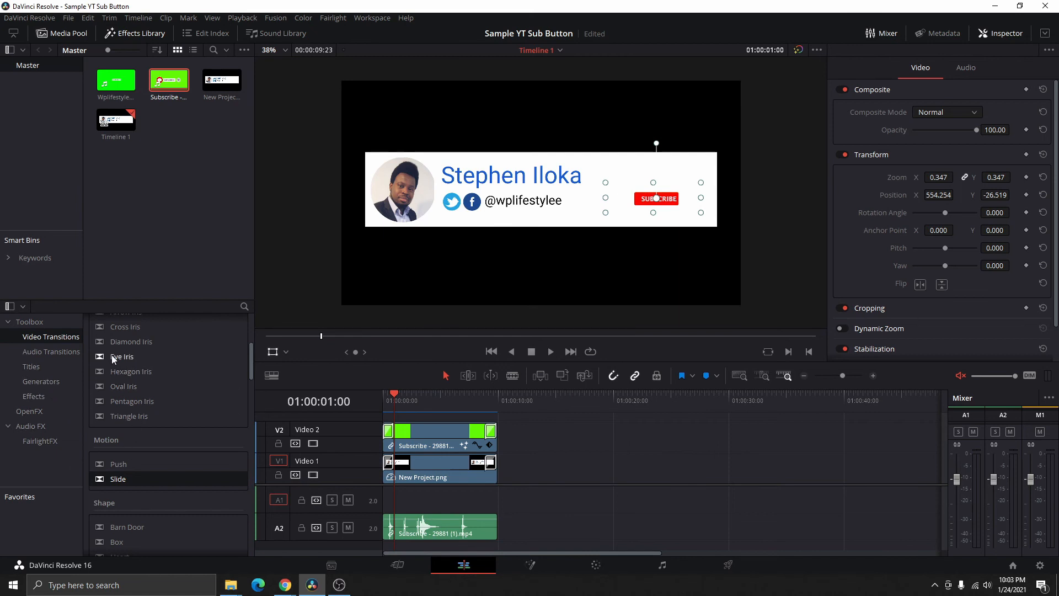
Add a Solid Color generator on Video 1 beneath the banner and subscribe clips, matching its length to theirs.
scroll(157, 393, "down", 5)
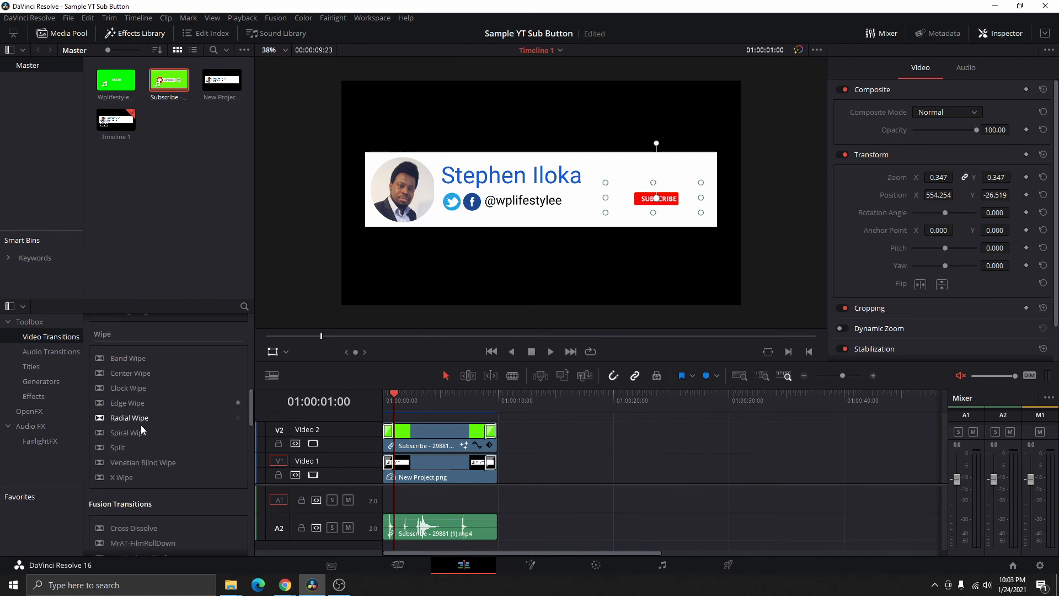
left_click(41, 381)
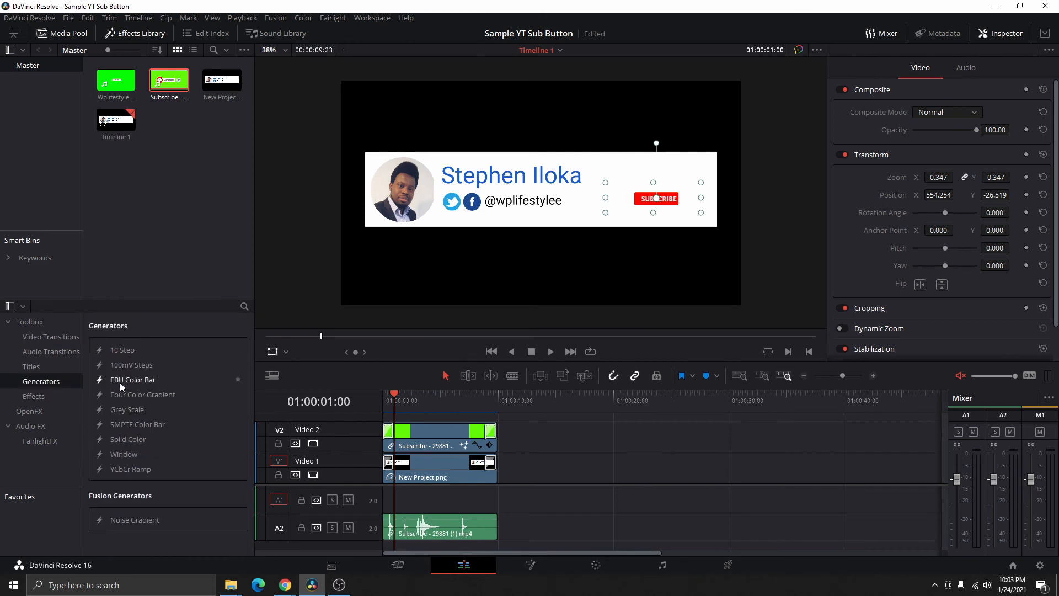
left_click(135, 441)
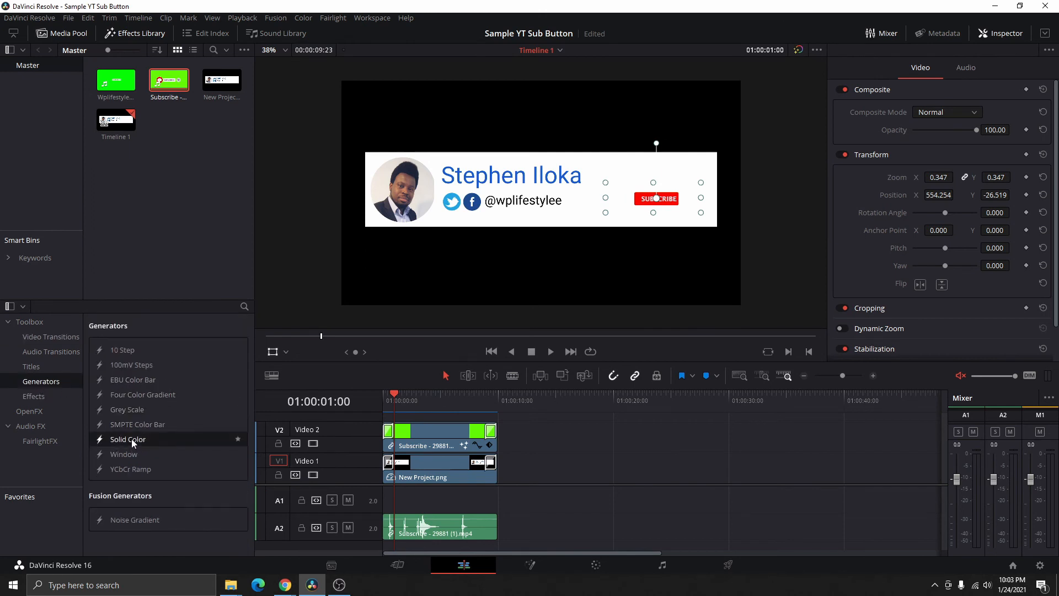
left_click_drag(131, 438, 507, 490)
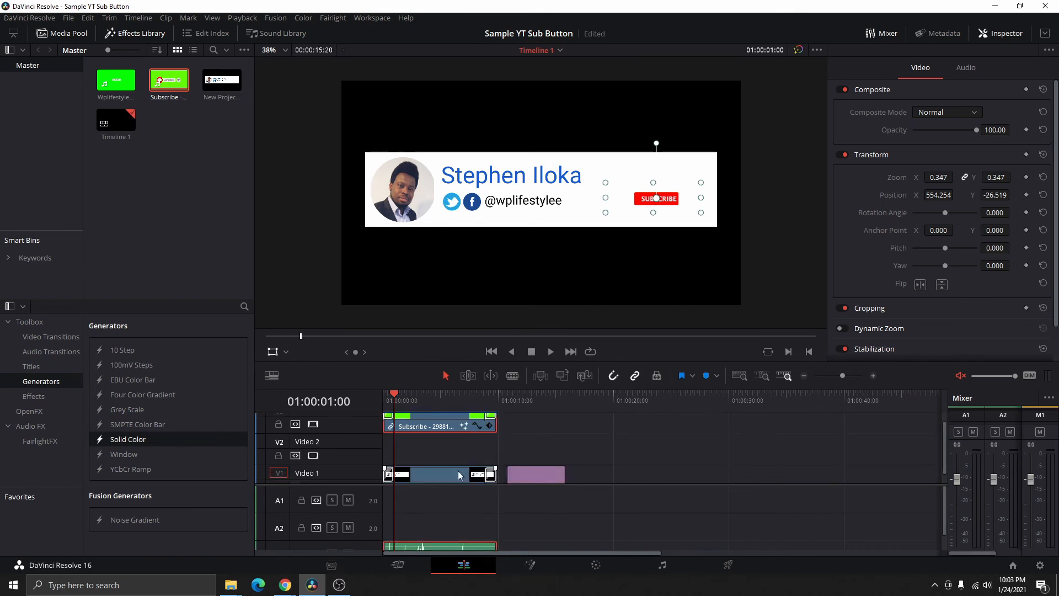
left_click(455, 448)
mouse_move(519, 476)
left_mouse_down()
mouse_move(384, 473)
mouse_move(499, 478)
left_mouse_up()
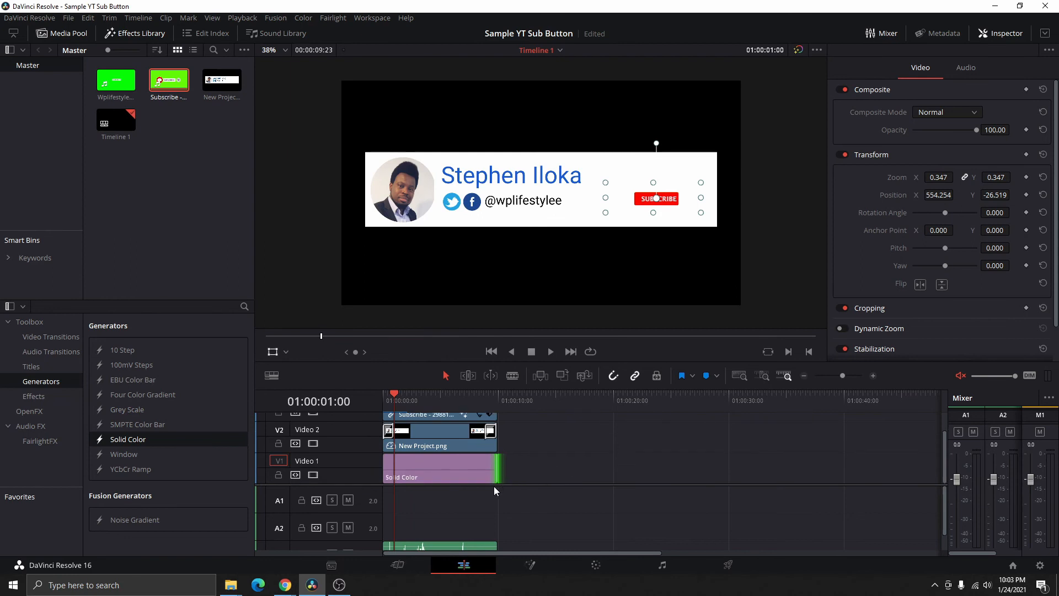
scroll(494, 484, "up", 1)
scroll(491, 420, "down", 1)
Set the Solid Color clip's color to light blue #55aaff.
left_click(465, 473)
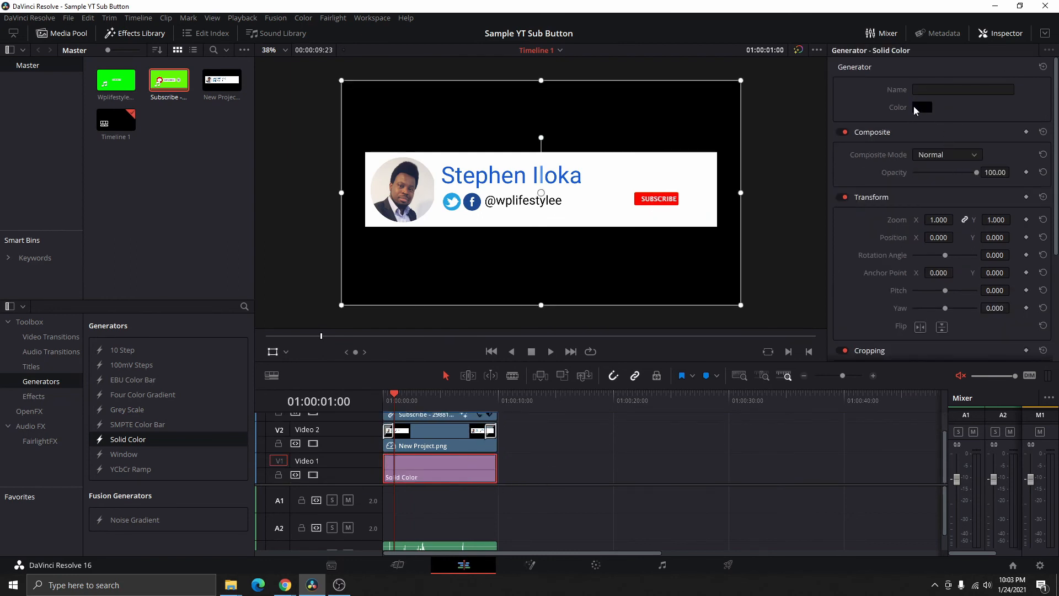
left_click(923, 108)
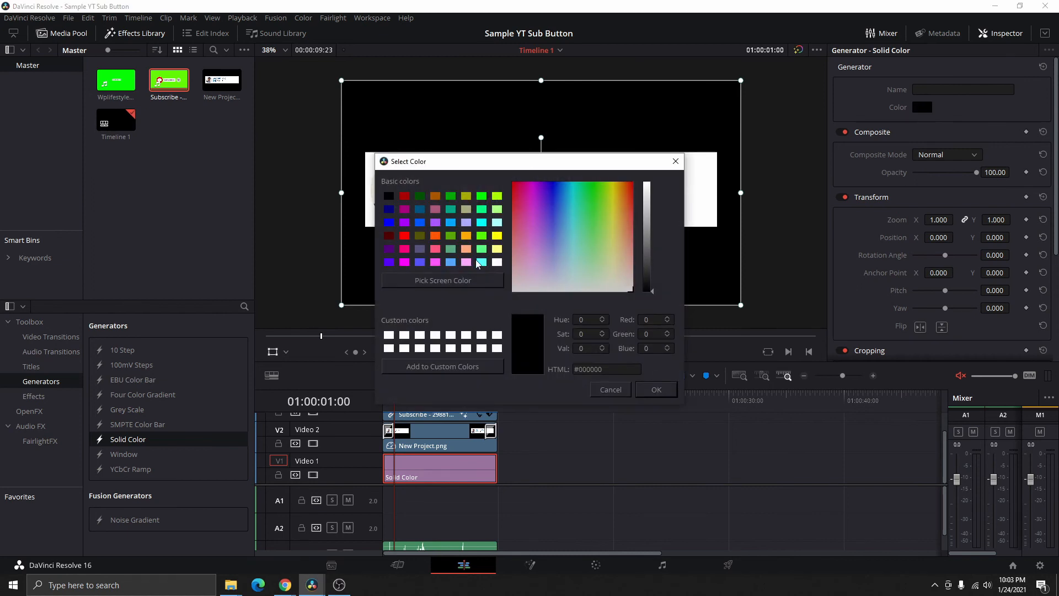
left_click(389, 262)
left_click(389, 222)
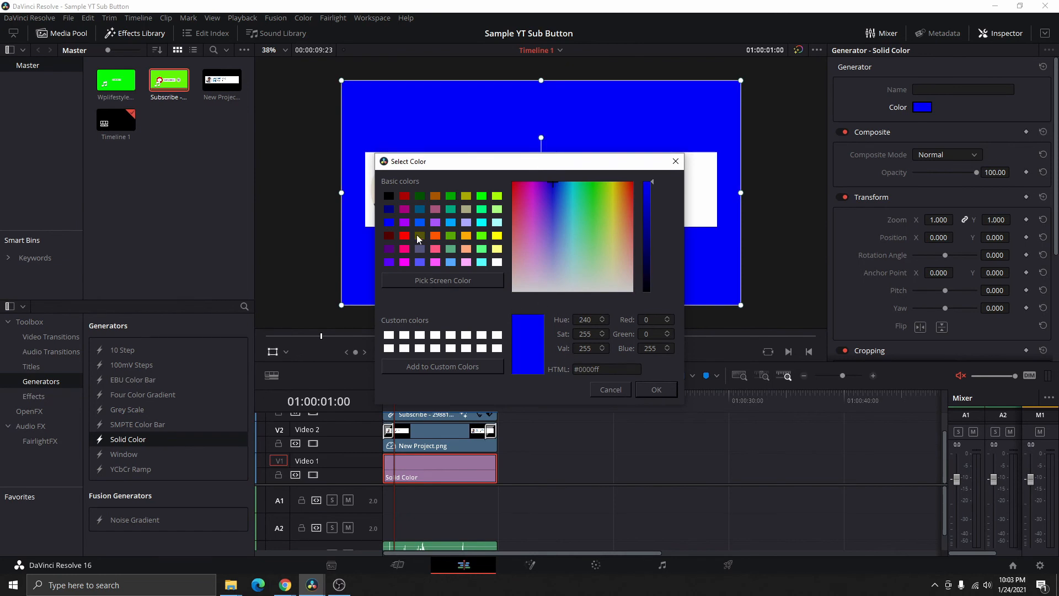
left_click(450, 263)
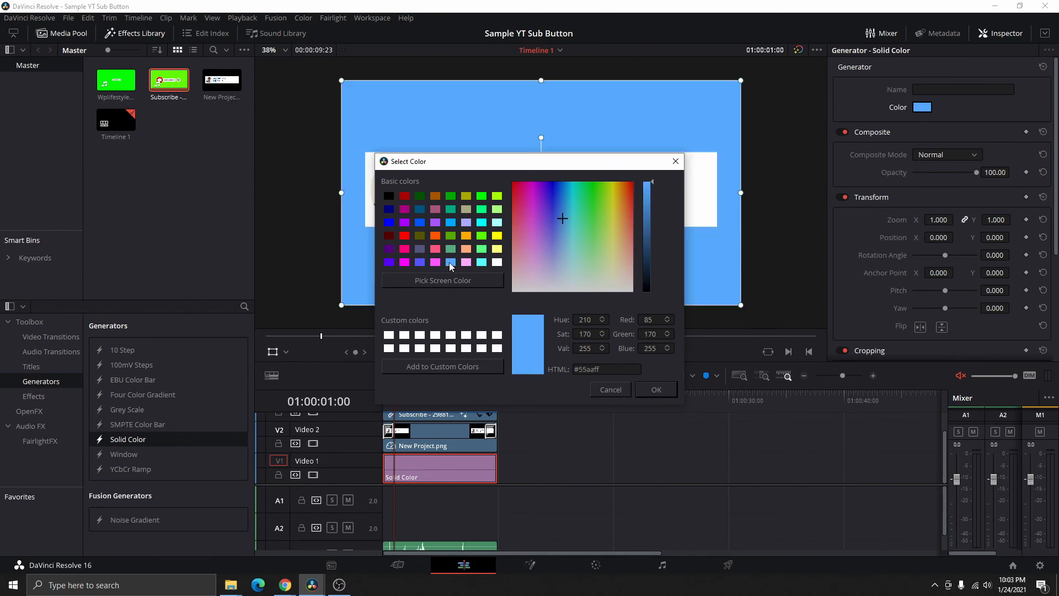
left_click(655, 390)
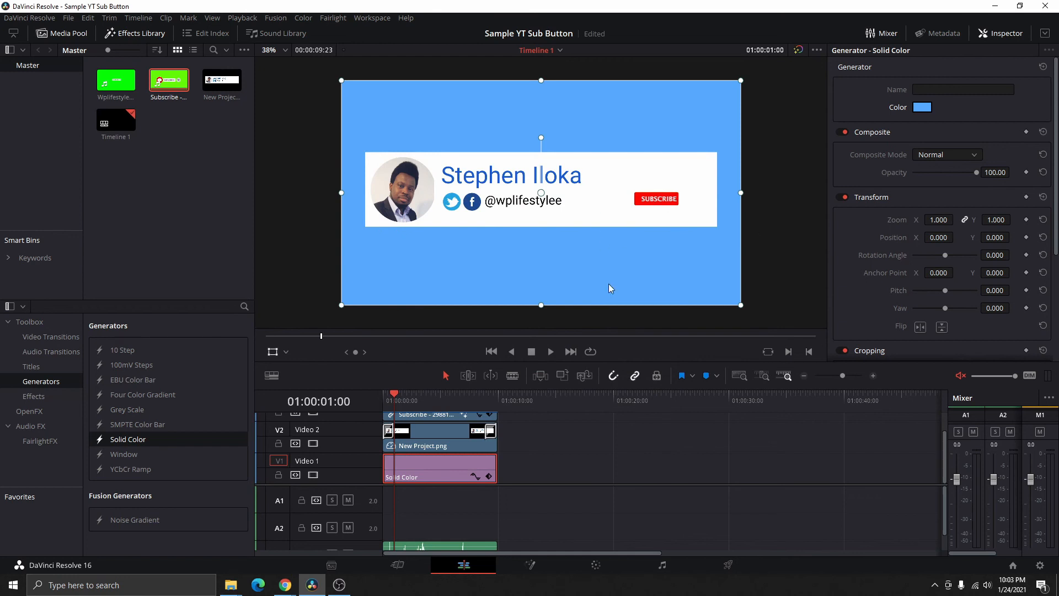
Play the timeline from the start to check the banner animation over the blue background.
left_click(388, 395)
key("space")
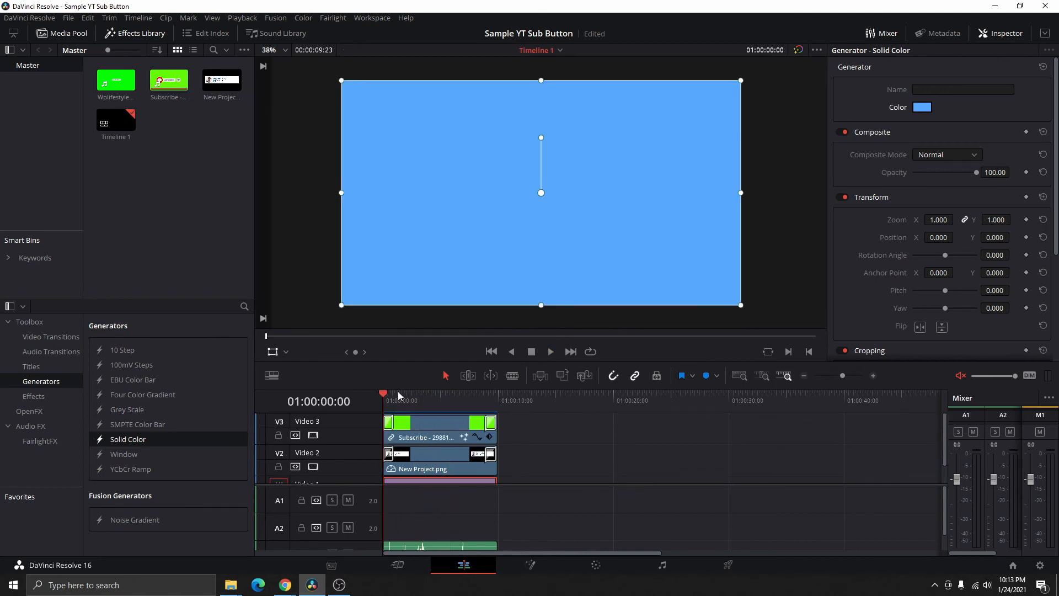
left_click(551, 352)
left_click(392, 395)
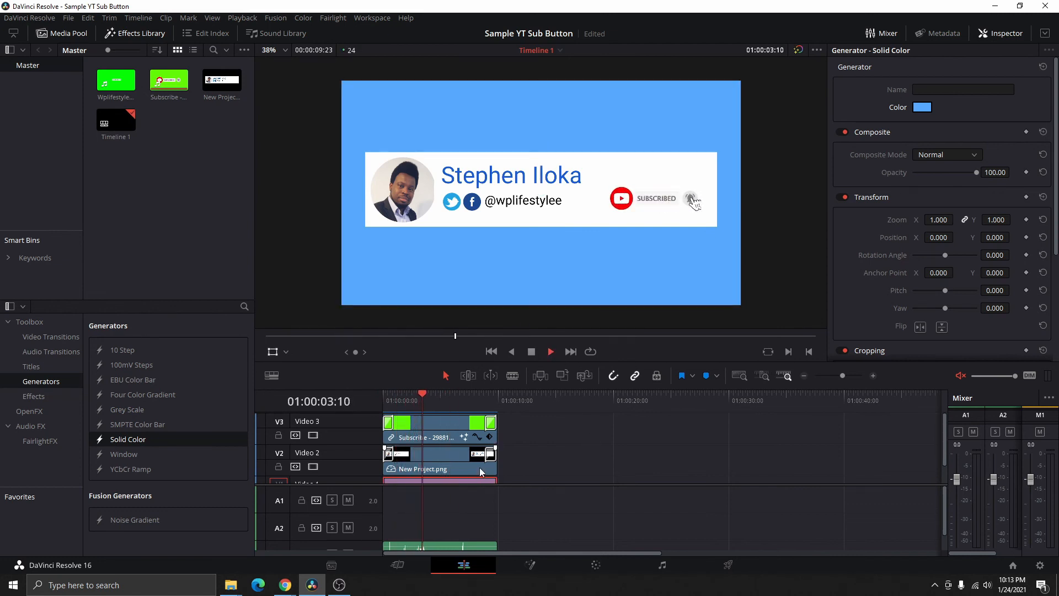
scroll(479, 467, "down", 2)
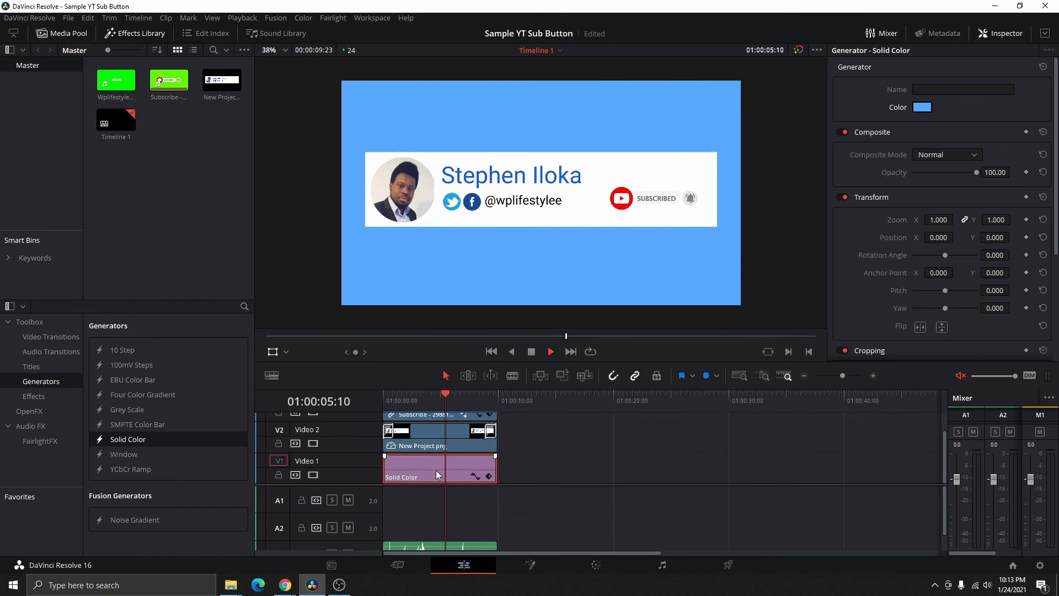
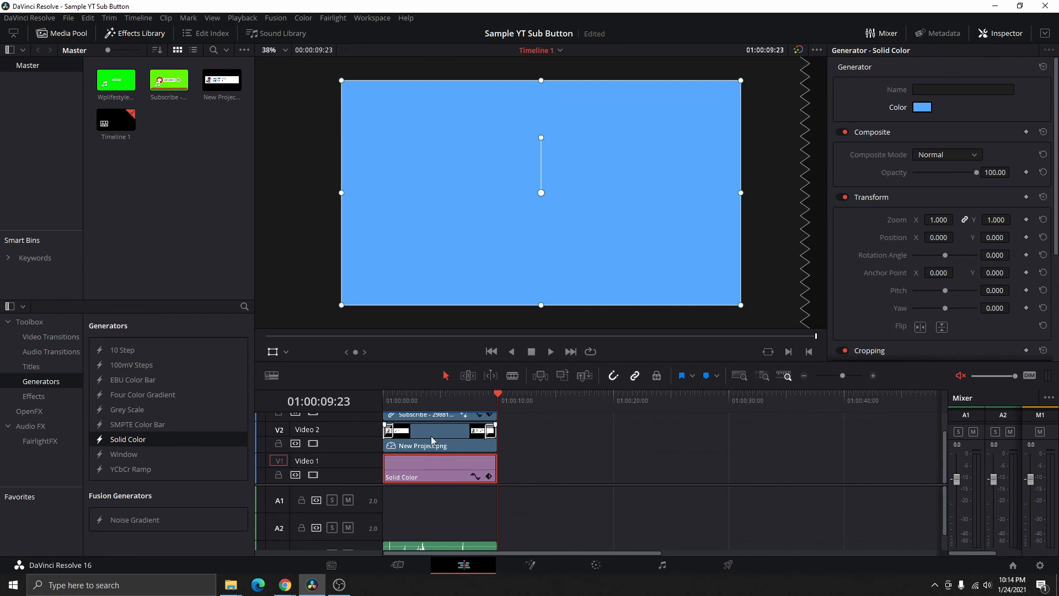
Change the Solid Color clip to a brightened version of green #00aa00 and play the start of the timeline.
left_click(384, 399)
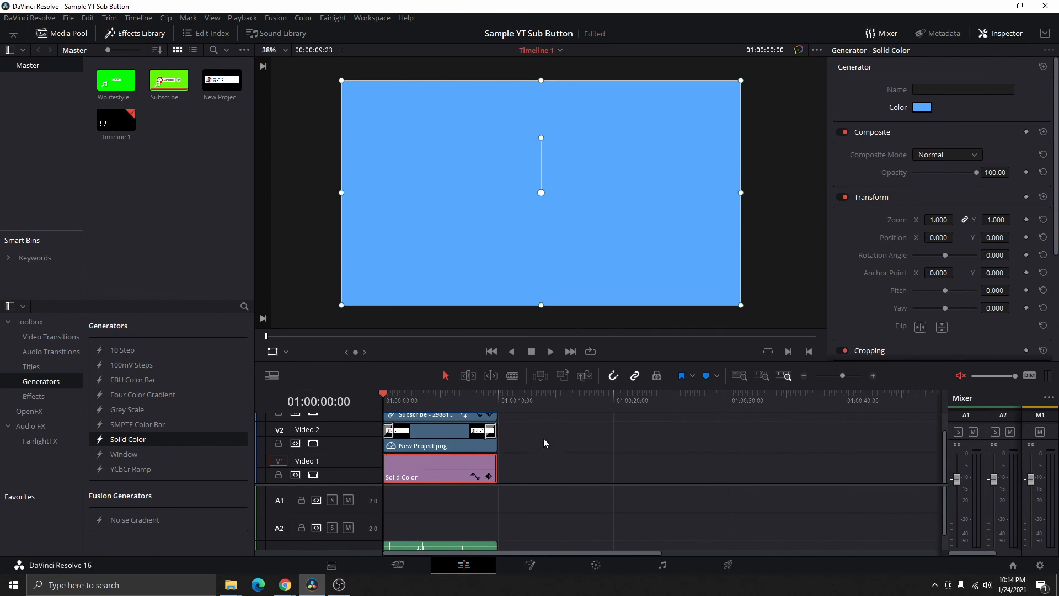
left_click(921, 109)
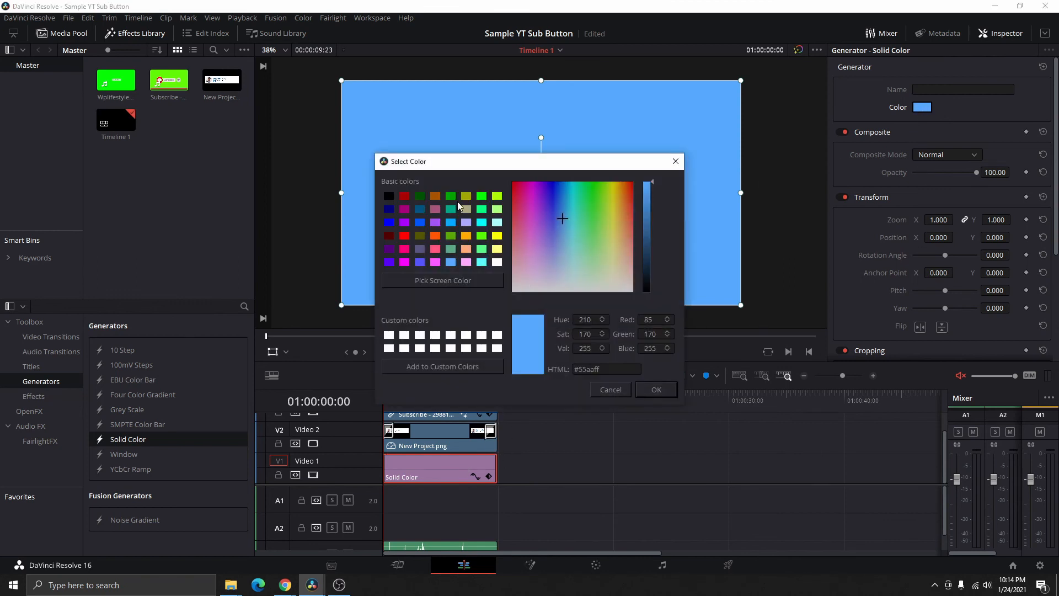
left_click(451, 197)
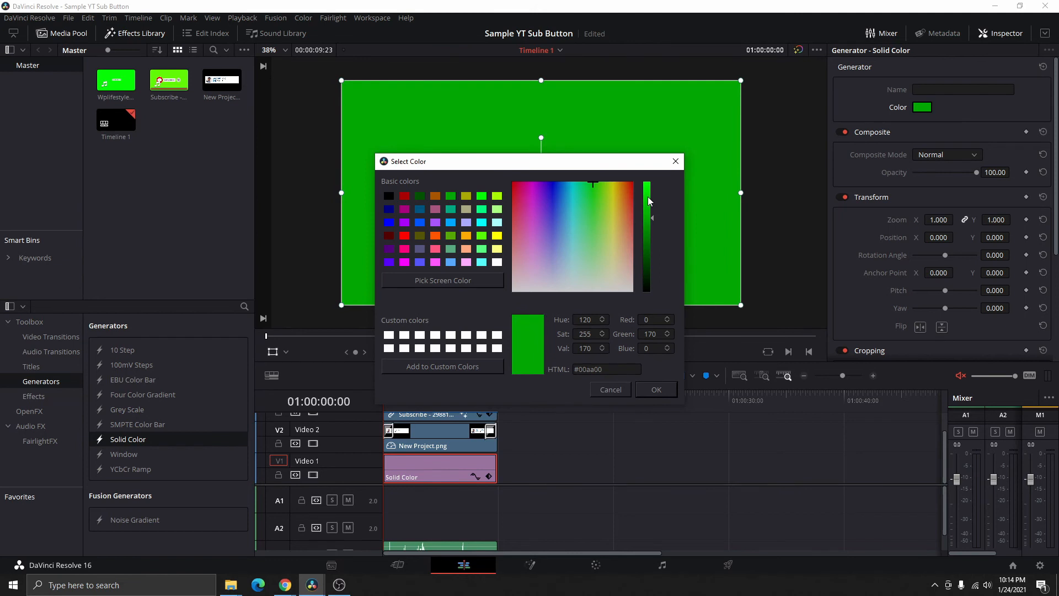
left_click(648, 198)
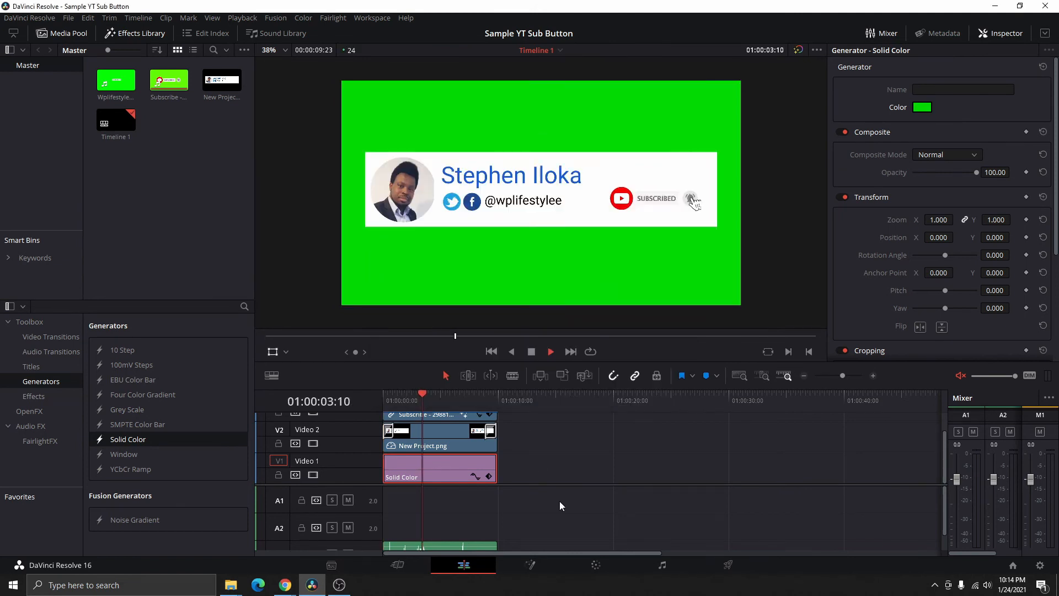
left_click(531, 352)
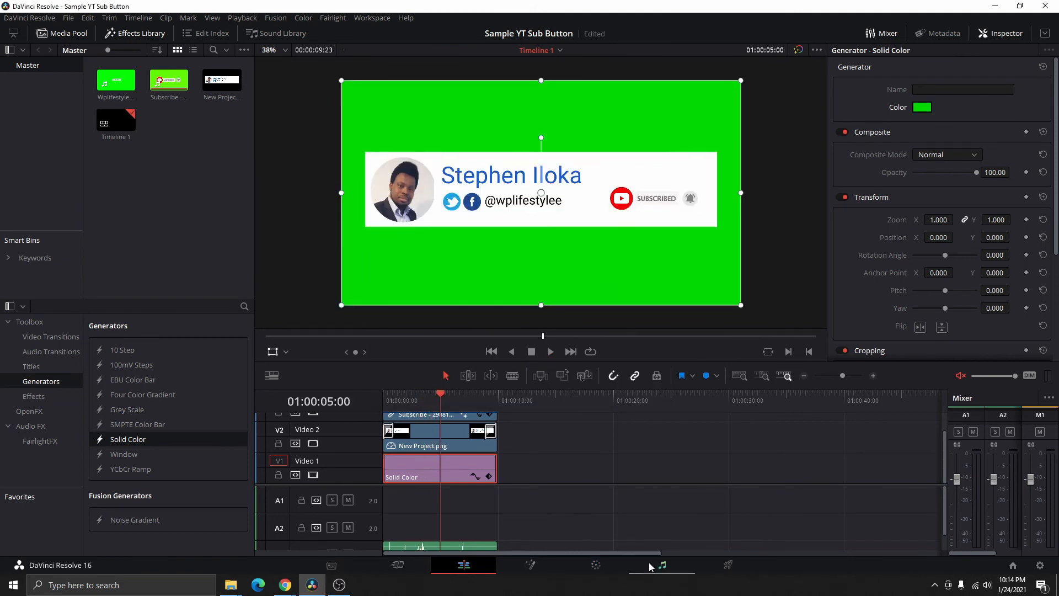
Switch to the Deliver page and choose the YouTube 1080p render preset.
left_click(728, 564)
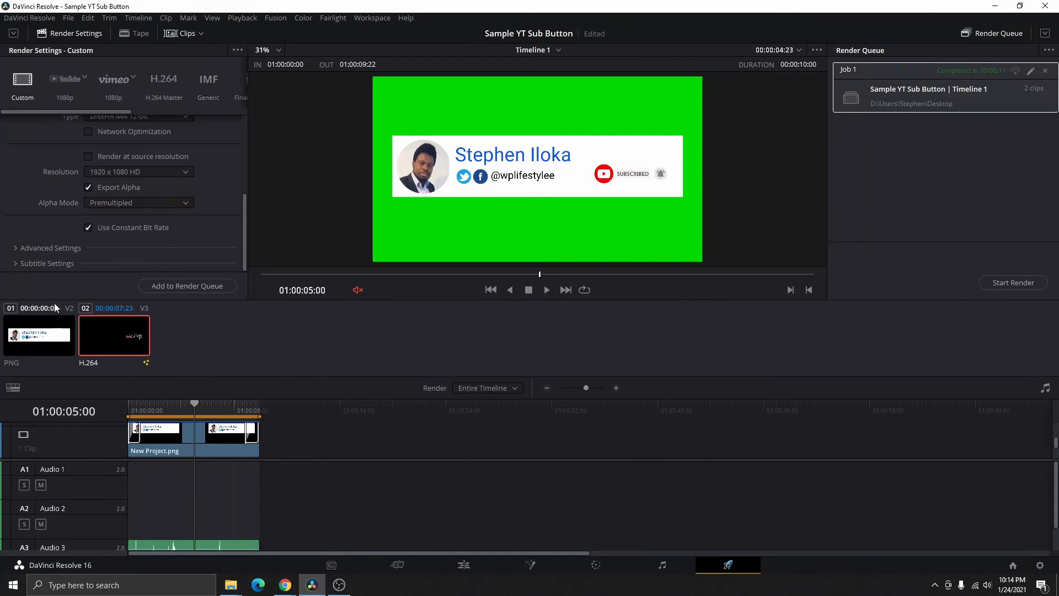
scroll(104, 233, "up", 5)
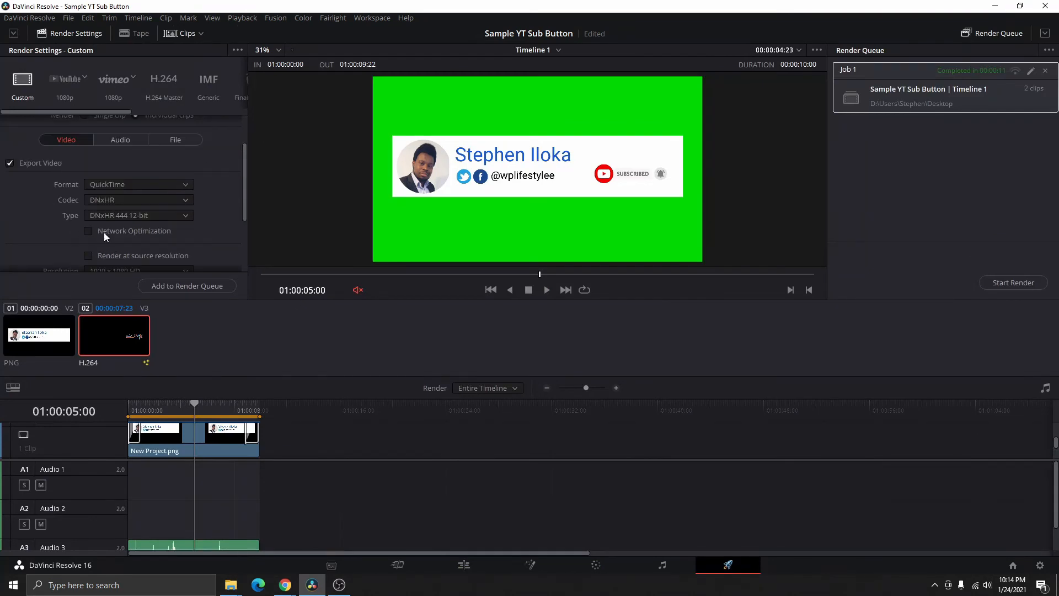
left_click(67, 81)
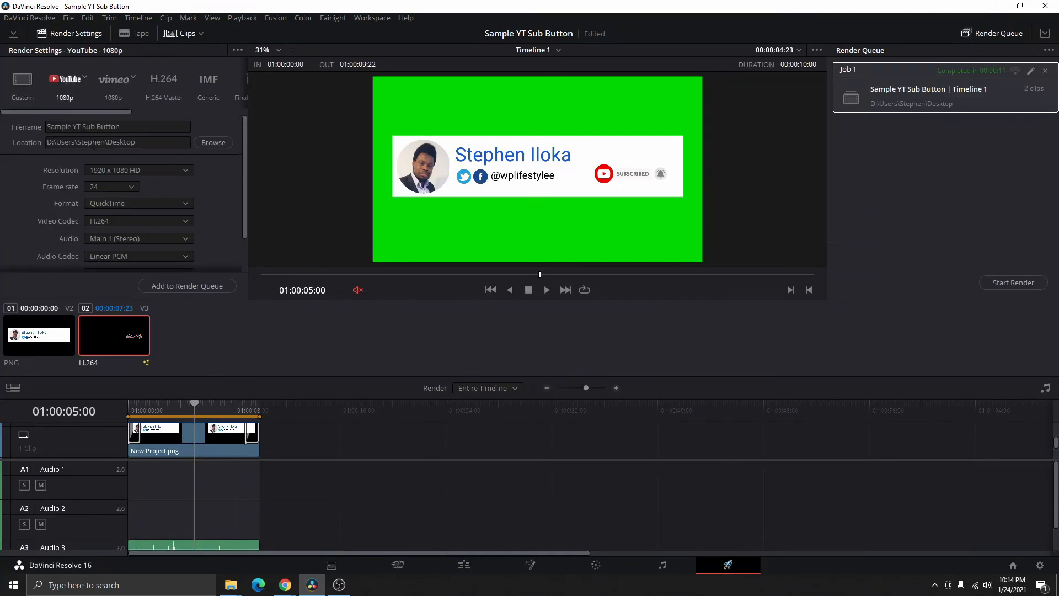
Review the YouTube render settings and change the output format to MP4.
left_click(146, 127)
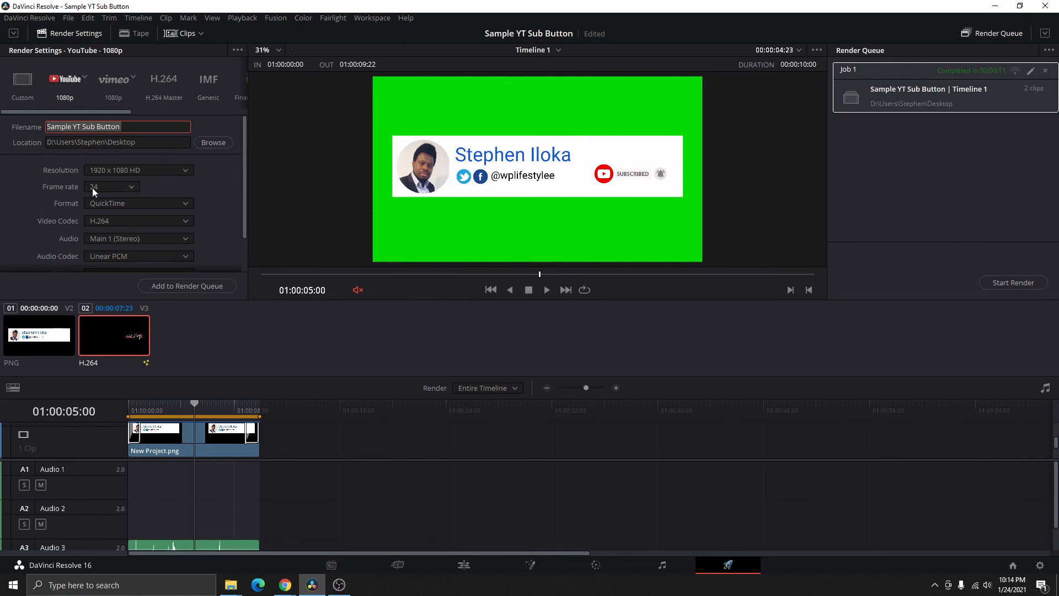
scroll(153, 225, "down", 3)
scroll(154, 224, "up", 3)
scroll(140, 188, "down", 1)
left_click(141, 174)
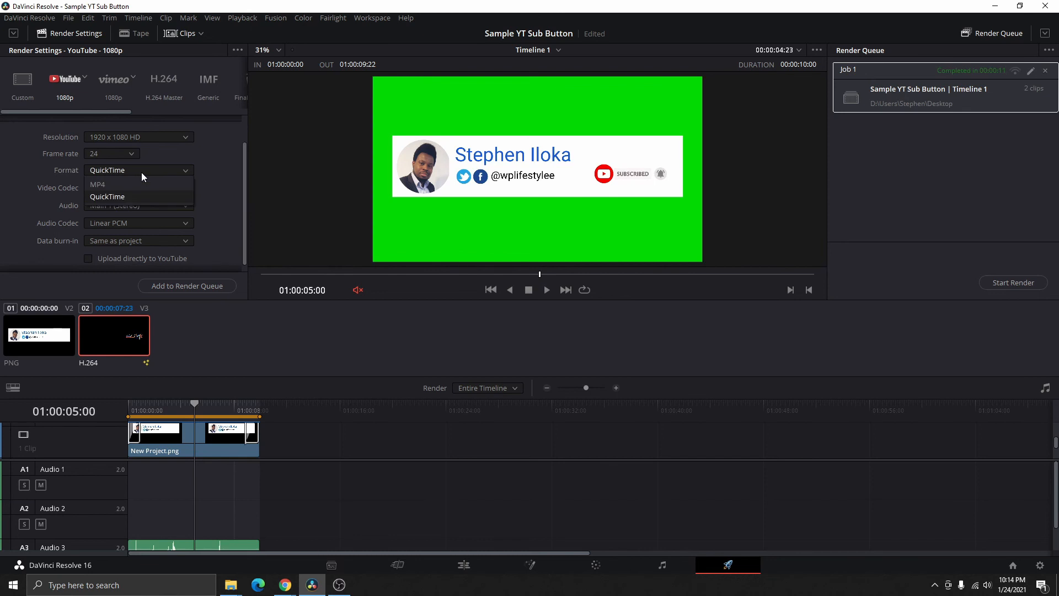
left_click(102, 185)
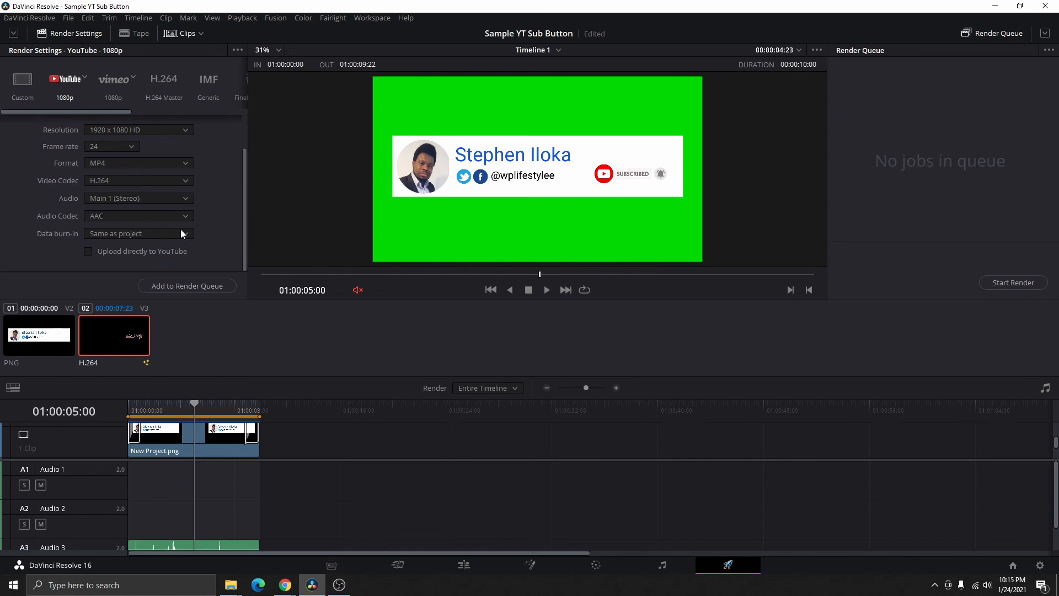
Queue and render the Sample YT Sub Button timeline, then preview the exported video and close the player.
left_click(189, 286)
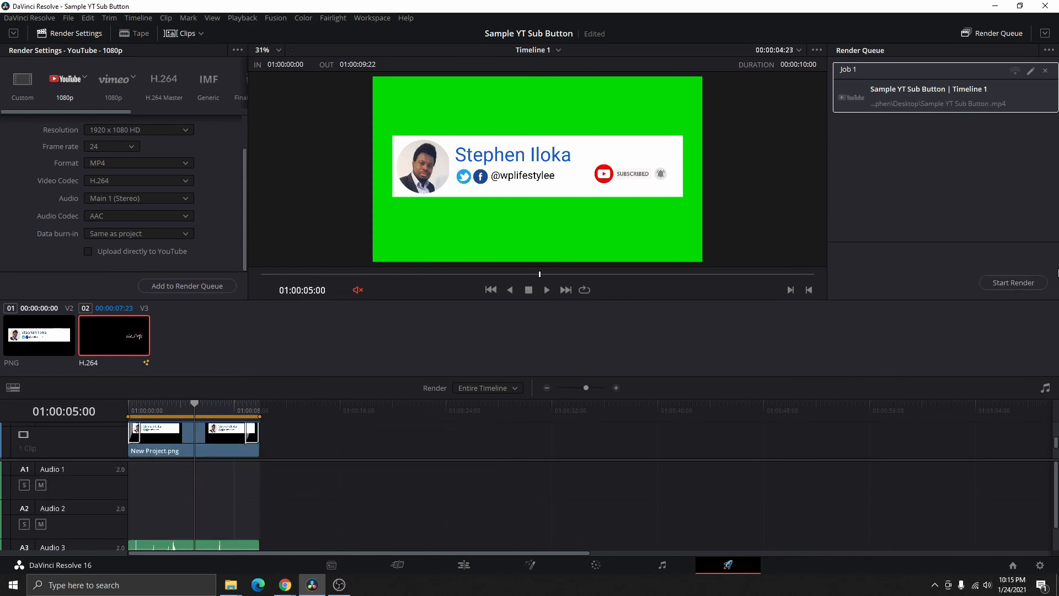
left_click(1007, 283)
key("super+e")
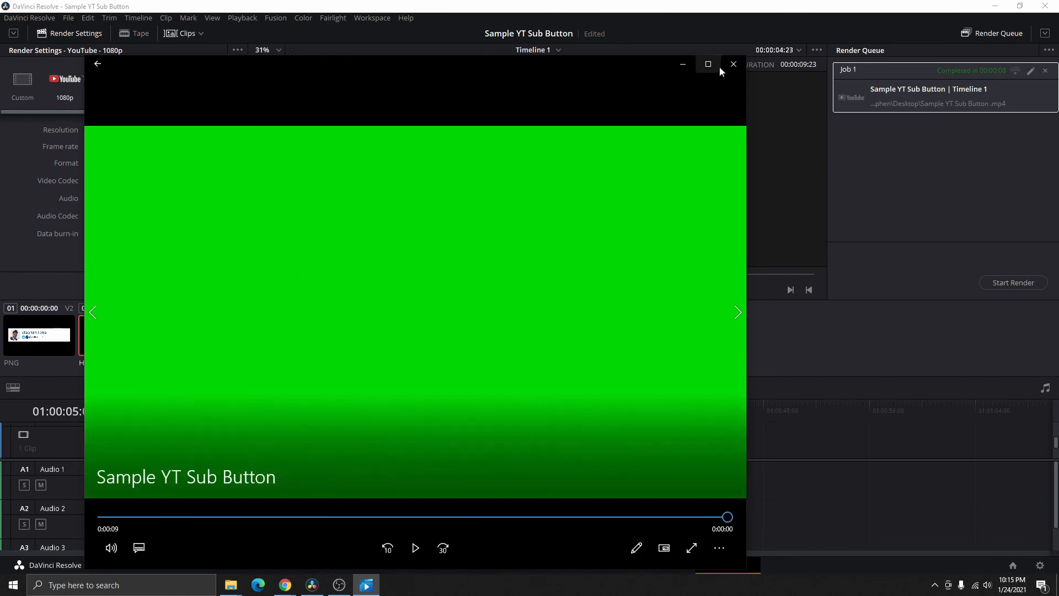
left_click(723, 64)
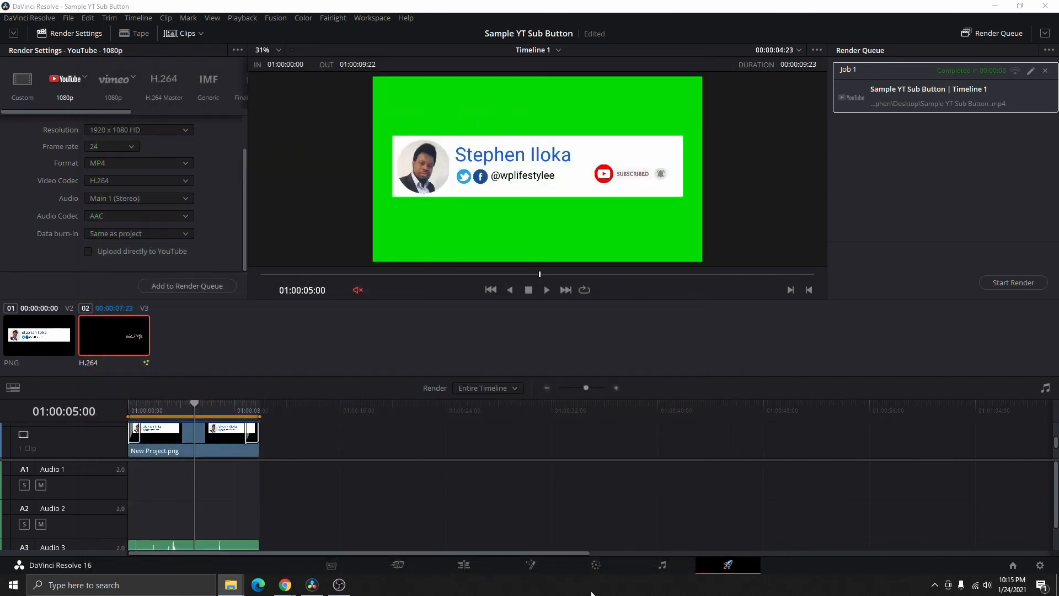
Return to the Edit page and delete all the banner, subscribe and Solid Color clips from the timeline.
left_click(464, 567)
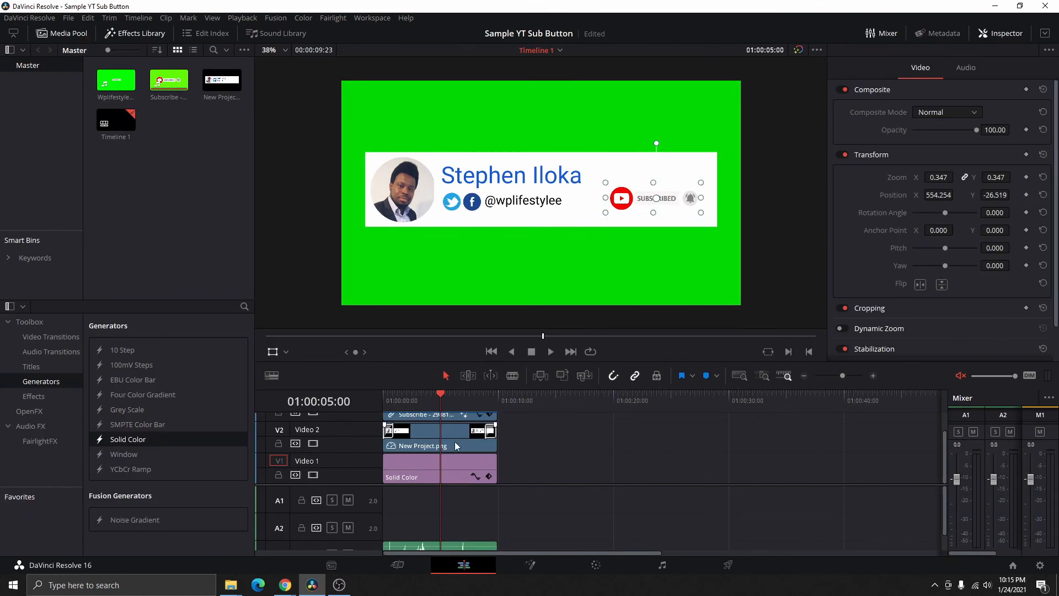
left_click(455, 441)
scroll(457, 437, "up", 2)
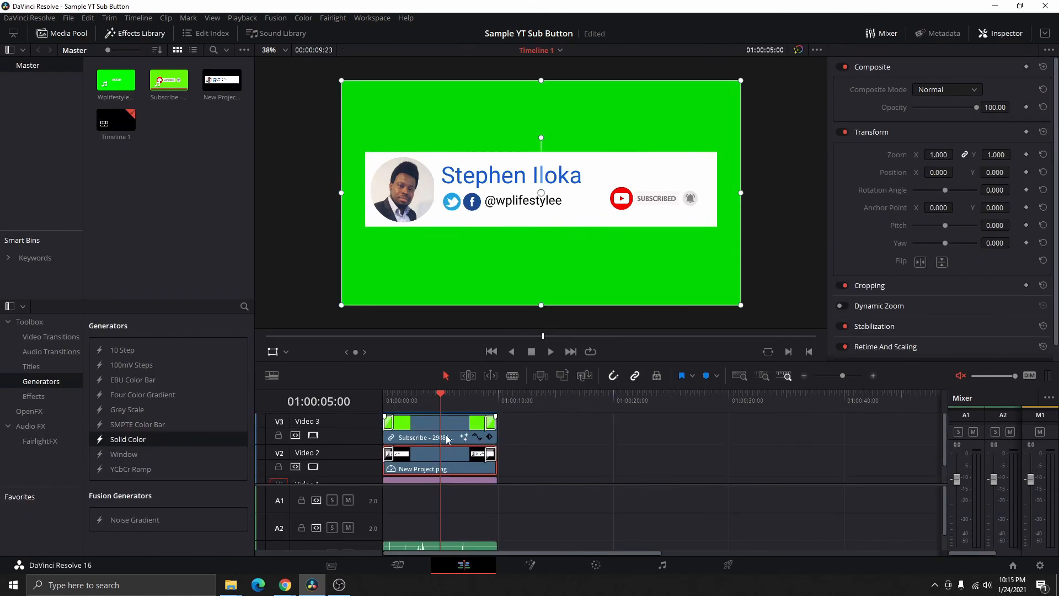
left_click(448, 439)
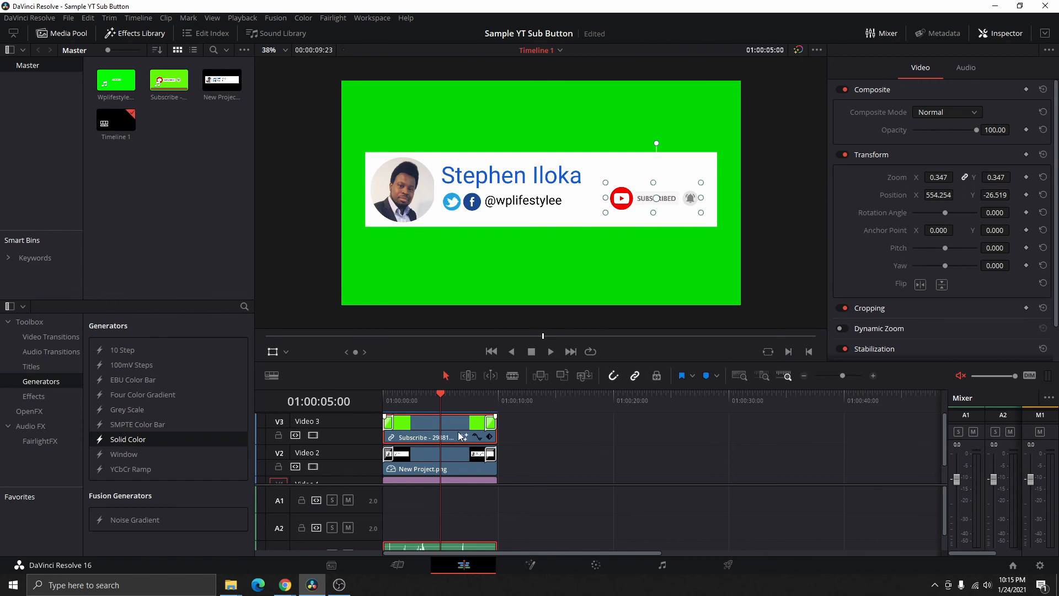
scroll(457, 455, "down", 2)
scroll(454, 464, "up", 2)
left_click(464, 445)
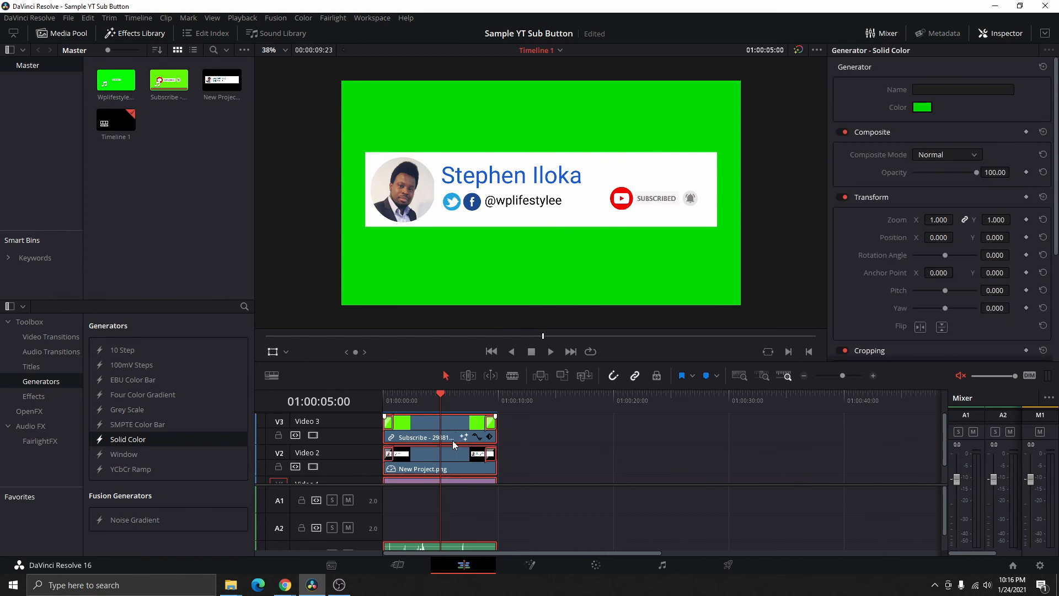
key("Delete")
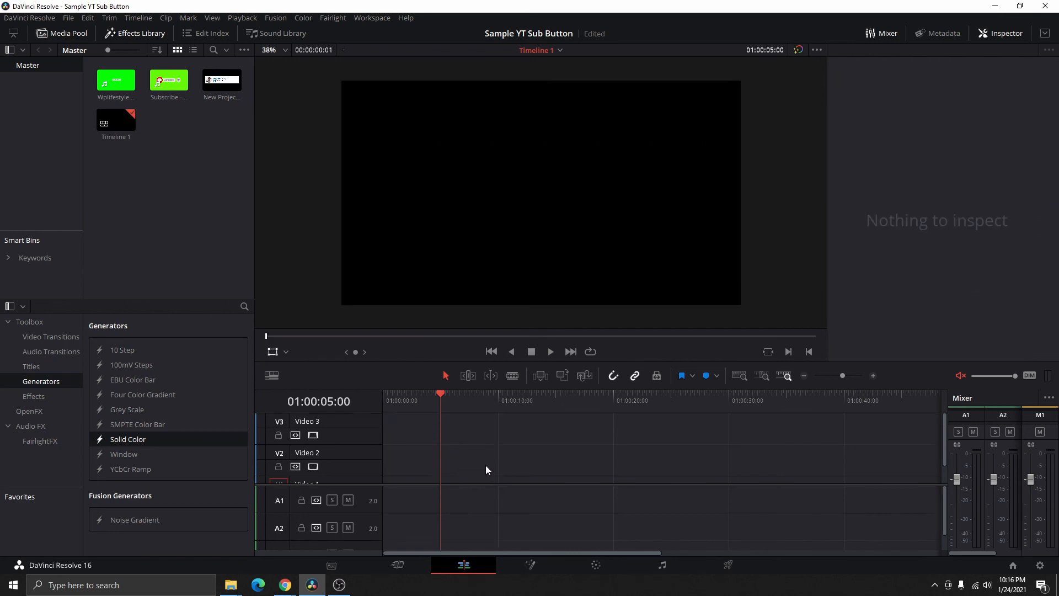
Import the rendered Sample YT Sub Button .mp4 and place it on the Video 2 track at the timeline's start.
key("Home")
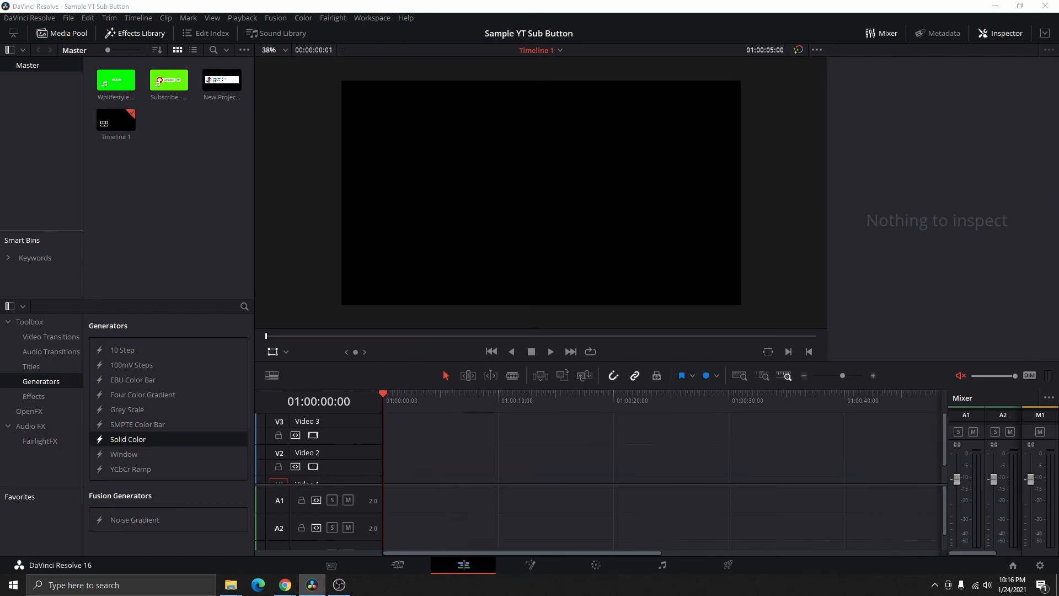
left_click_drag(225, 205, 186, 159)
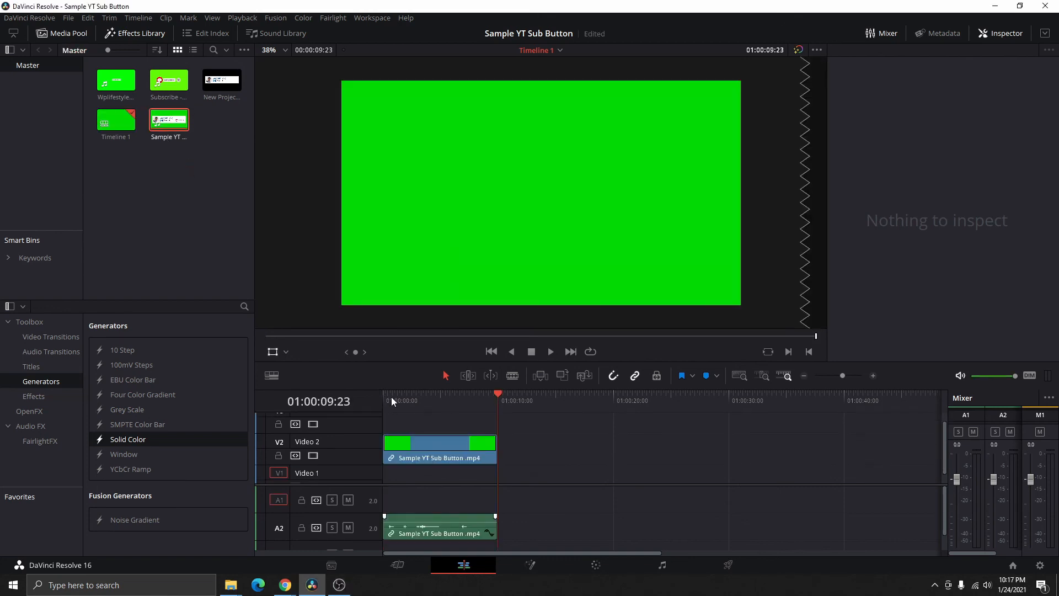
key("Home")
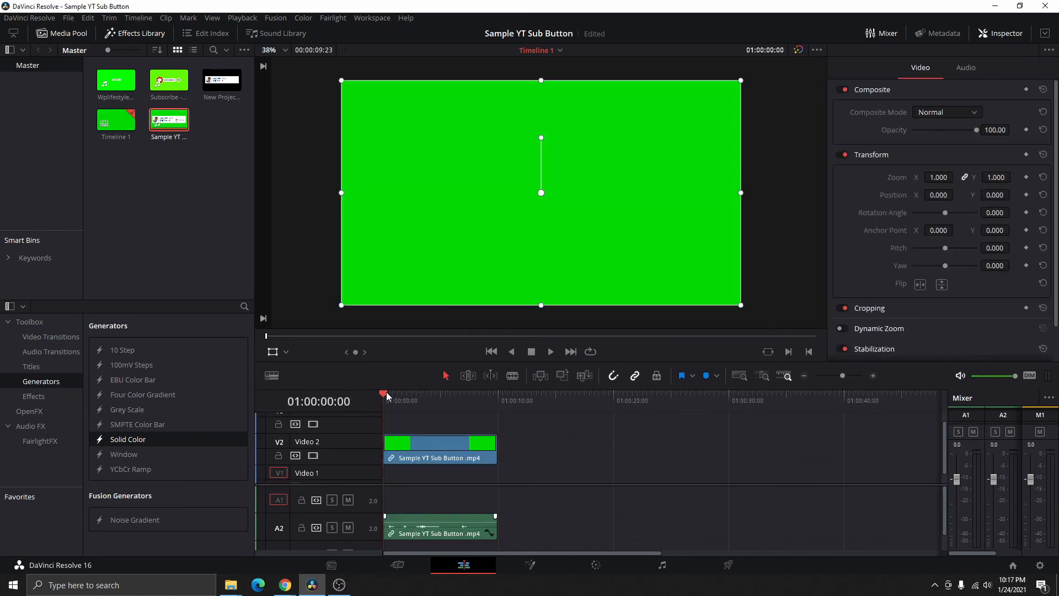
Switch to the Fusion page, play to a frame showing the banner, and add a Delta Keyer after MediaIn1.
left_click(531, 566)
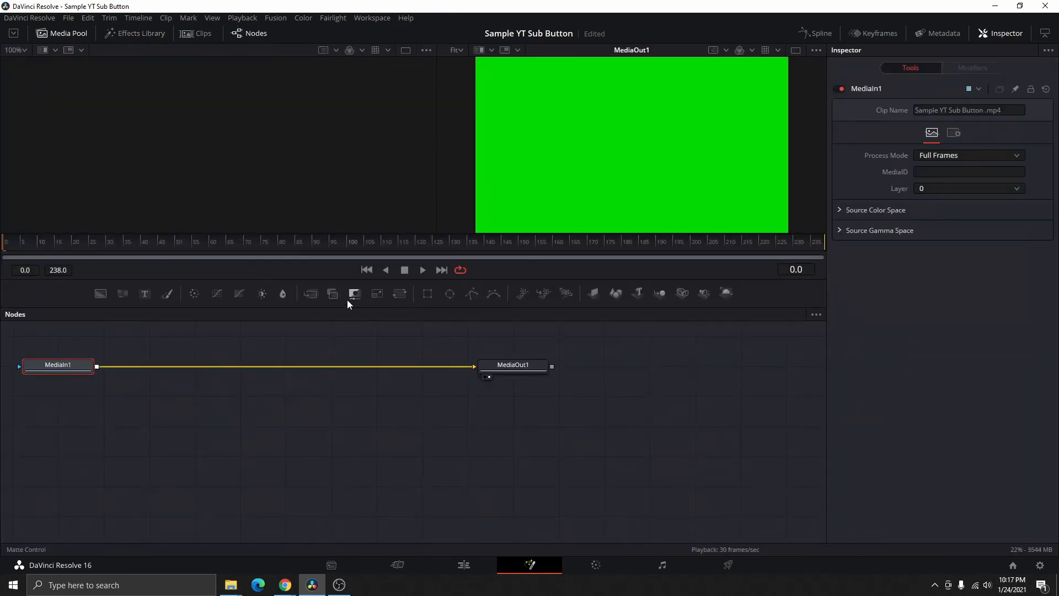
left_click(424, 270)
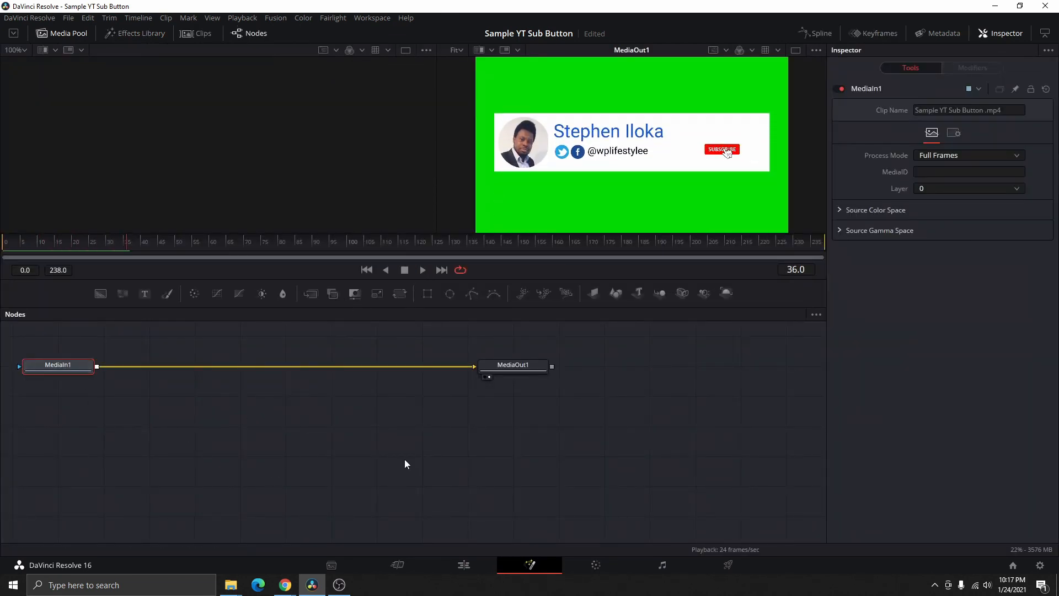
key("shift+space")
type("Delta Keyer")
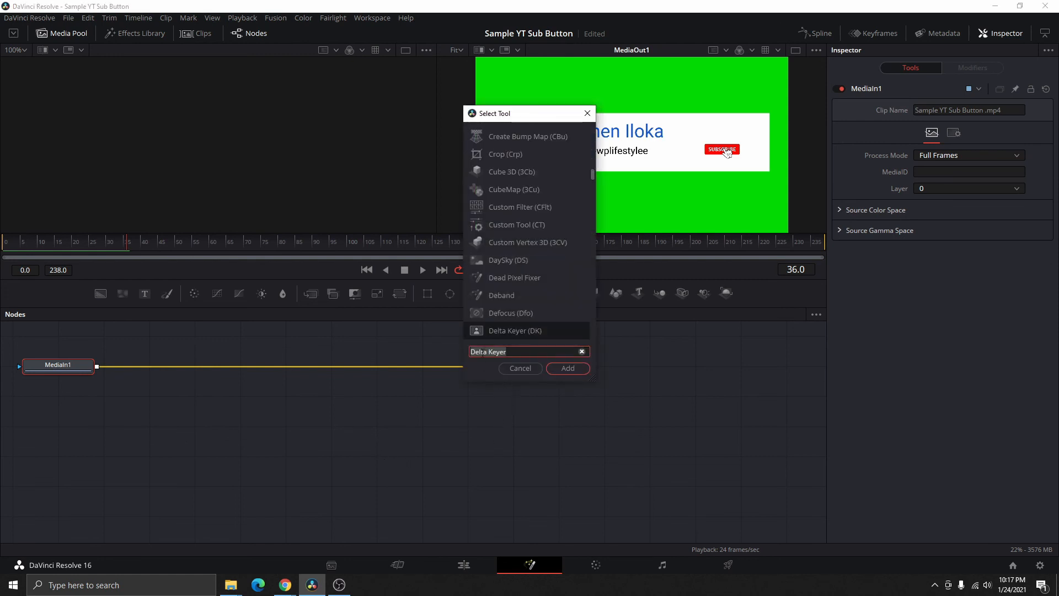
left_click(570, 369)
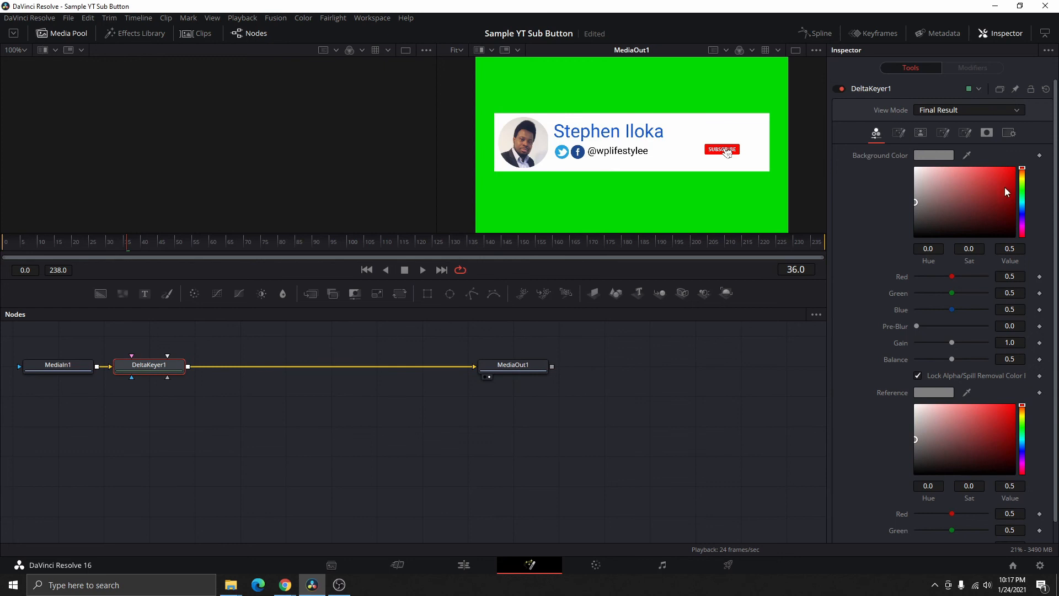
Sample the green backdrop as the Delta Keyer's background color and play the keyed clip on the Edit page.
left_click_drag(966, 155, 728, 100)
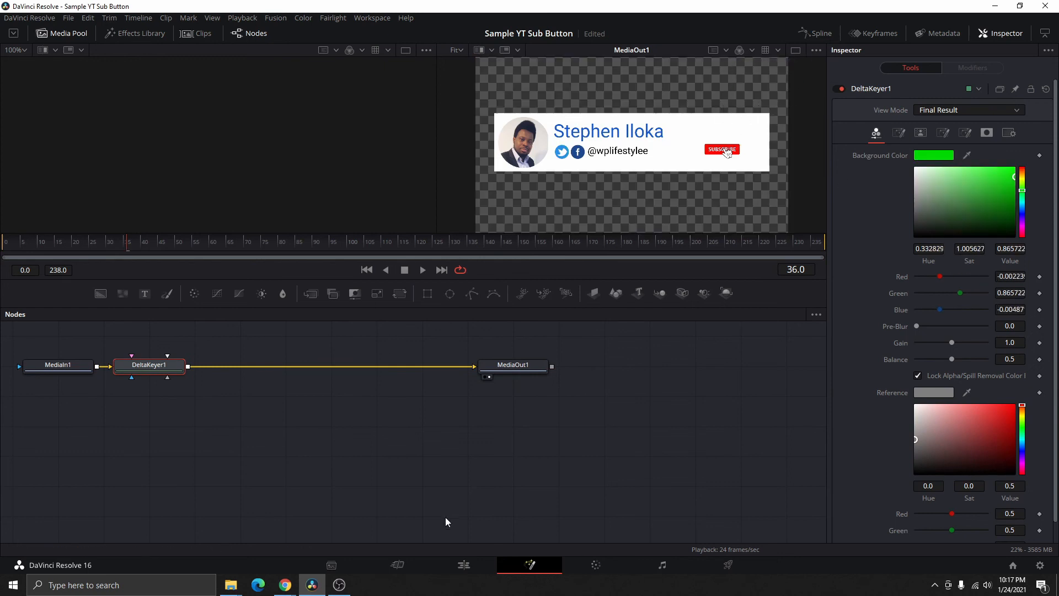
left_click(458, 568)
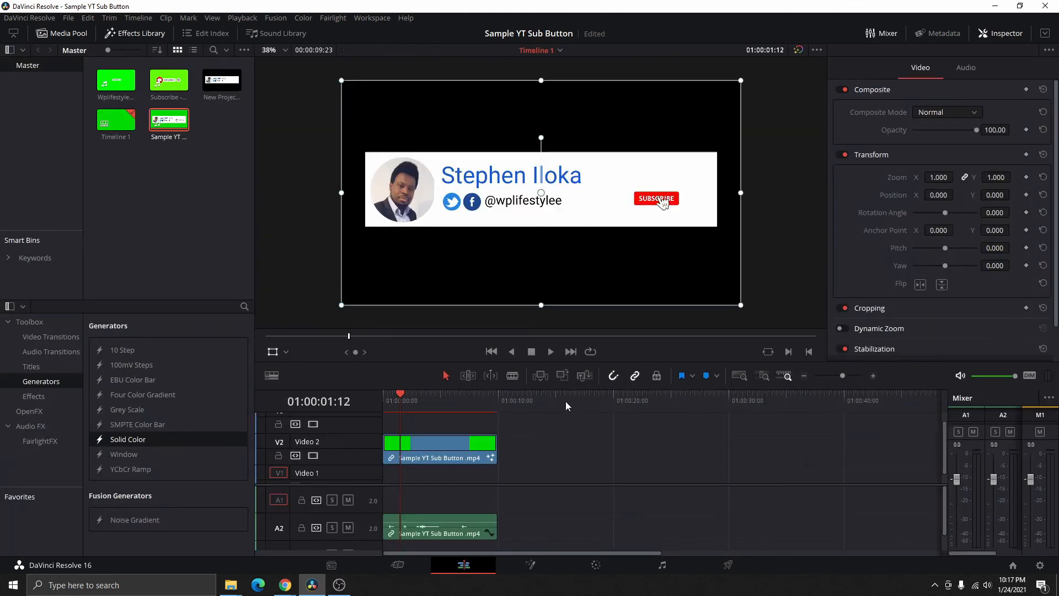
left_click(551, 351)
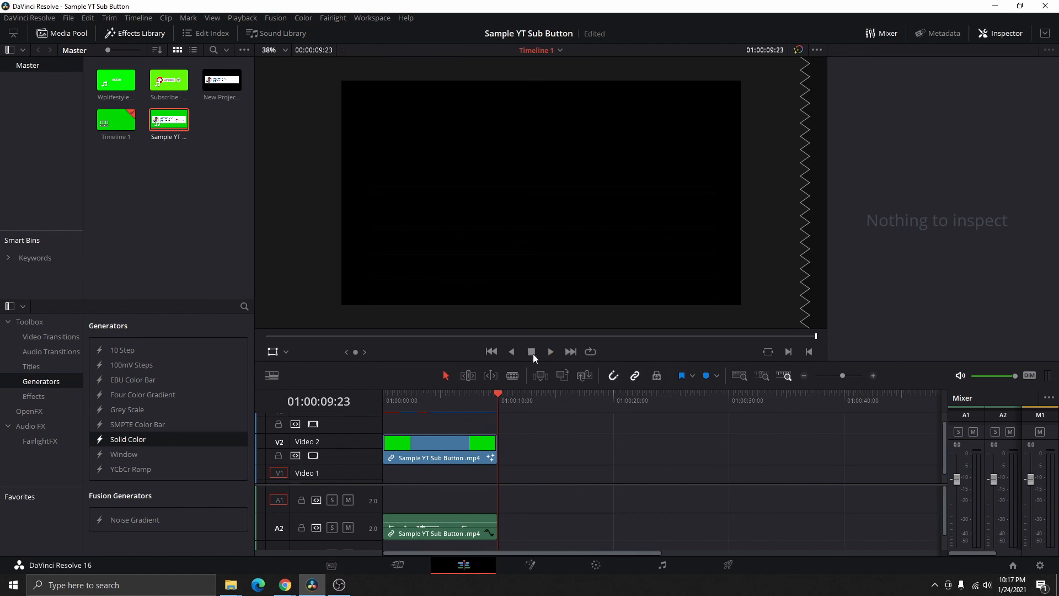
On the Deliver page, choose the Custom preset with filename Sample YT Sub Button and render as individual clips.
left_click(727, 564)
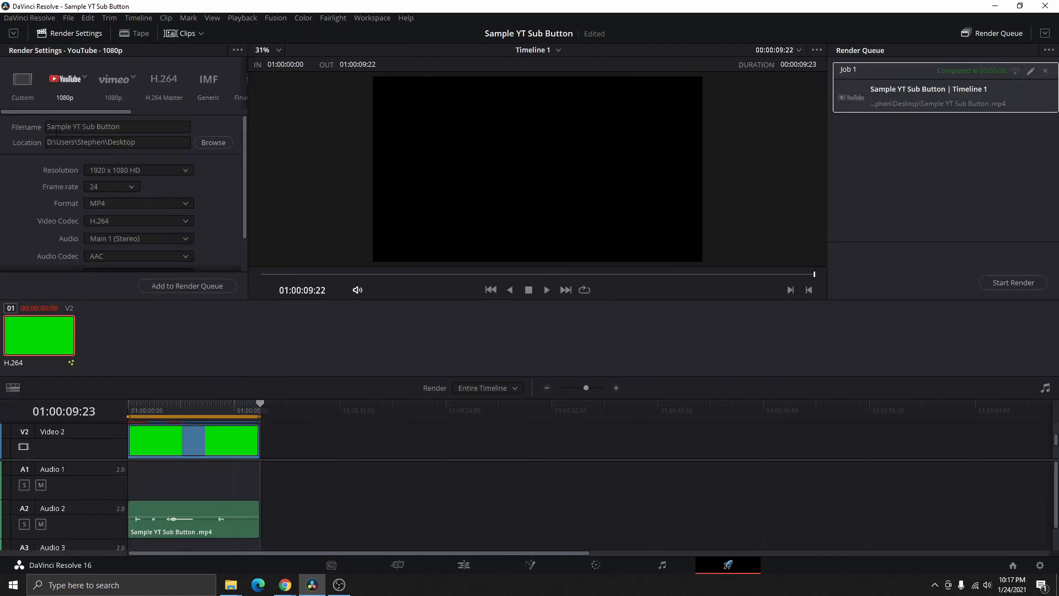
left_click(109, 128)
triple_click(109, 128)
key("ctrl+c")
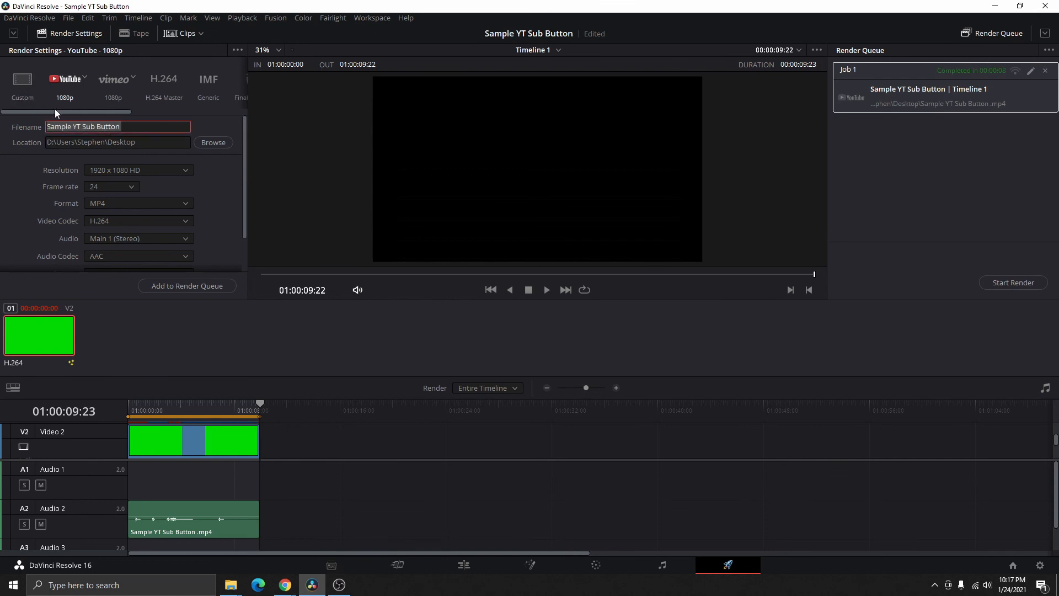
left_click(20, 85)
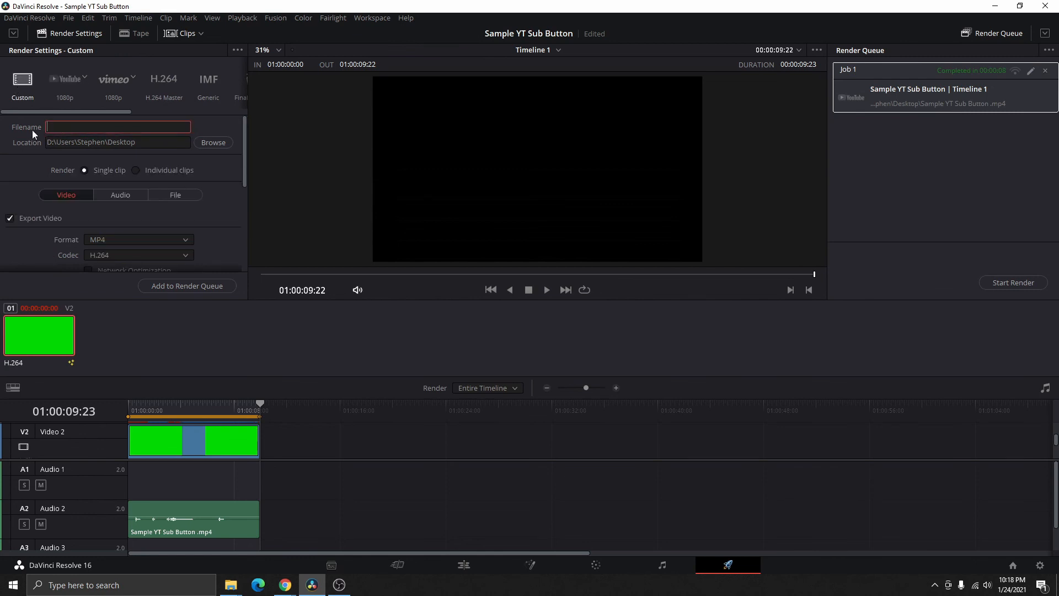
key("ctrl+v")
left_click(136, 169)
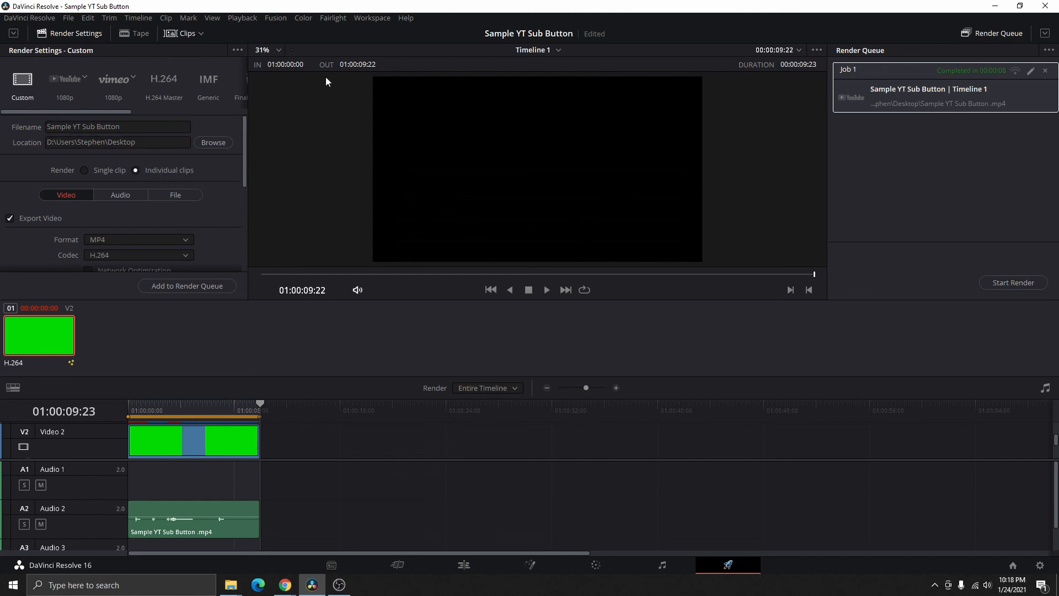
Set the video format to QuickTime and the codec to DNxHR.
scroll(157, 158, "down", 1)
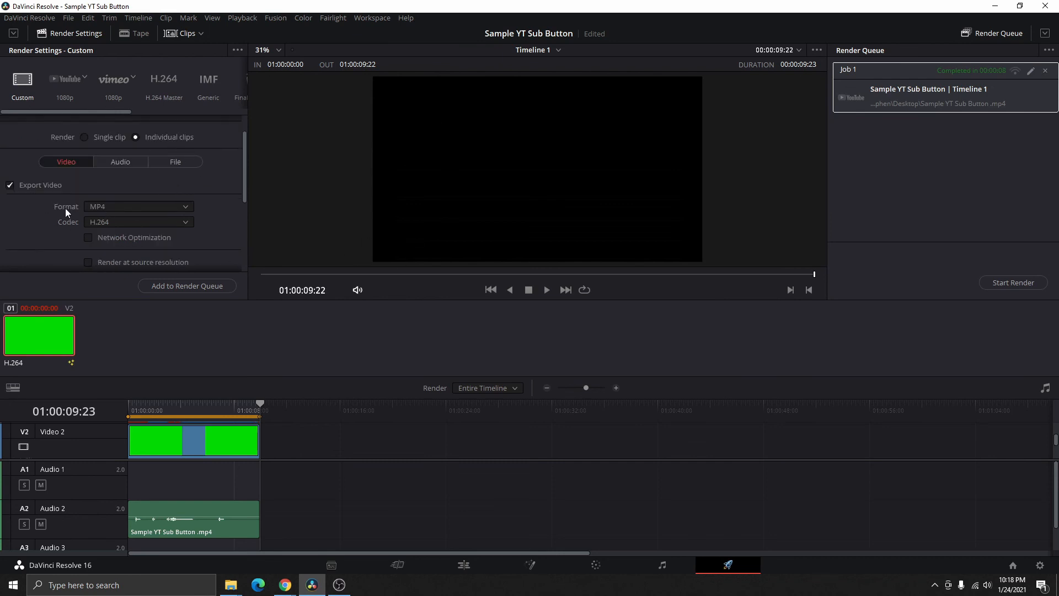
left_click(113, 207)
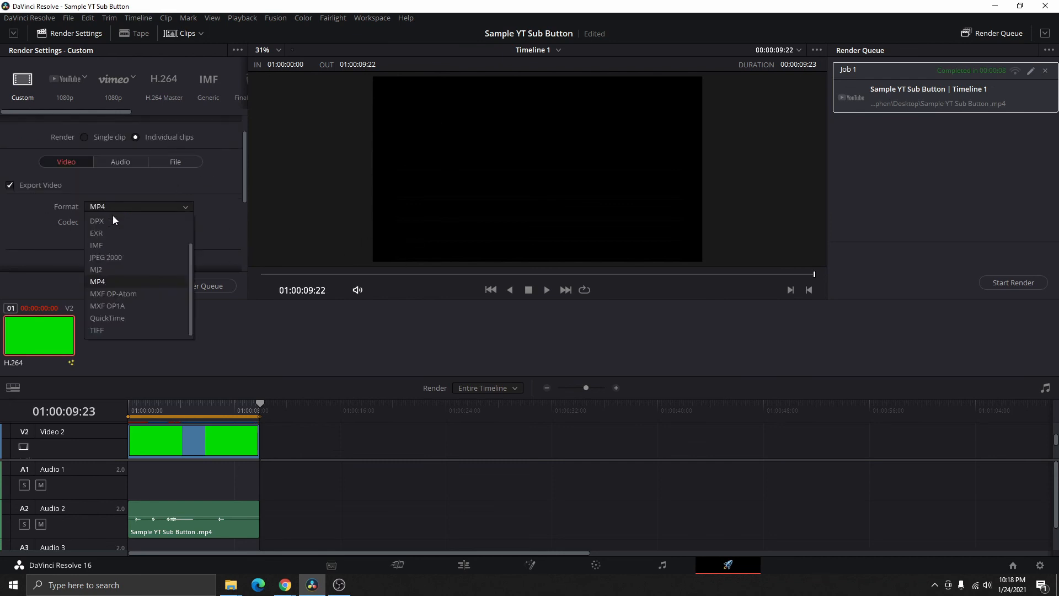
left_click(120, 319)
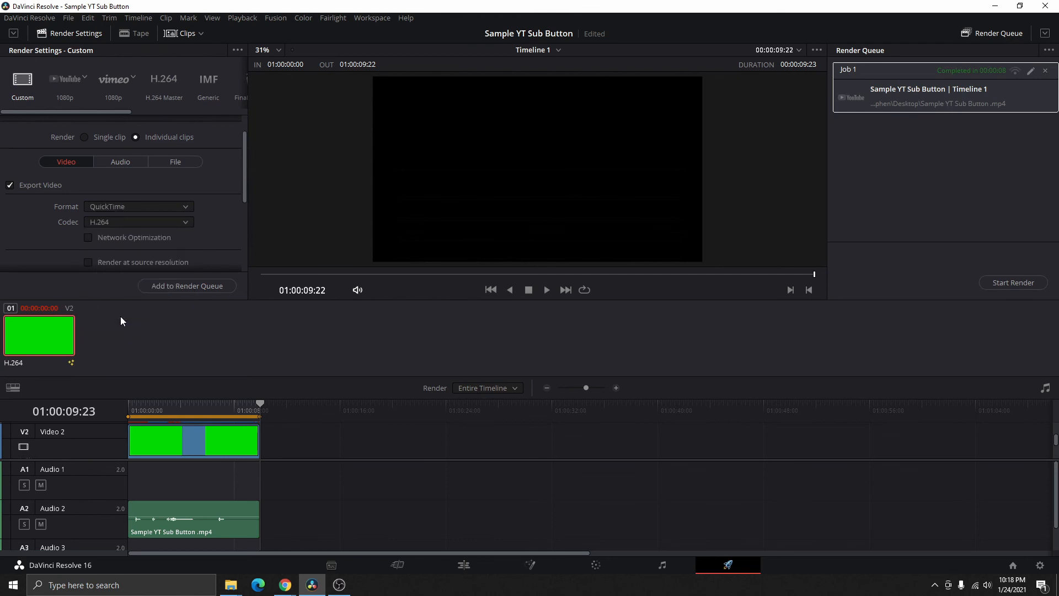
left_click(143, 224)
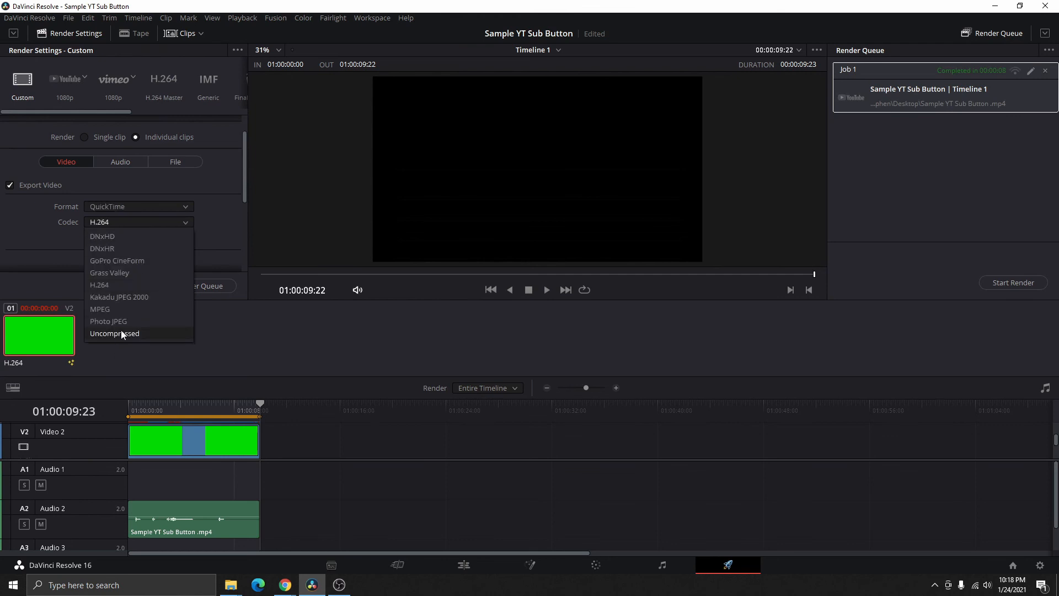
left_click(119, 249)
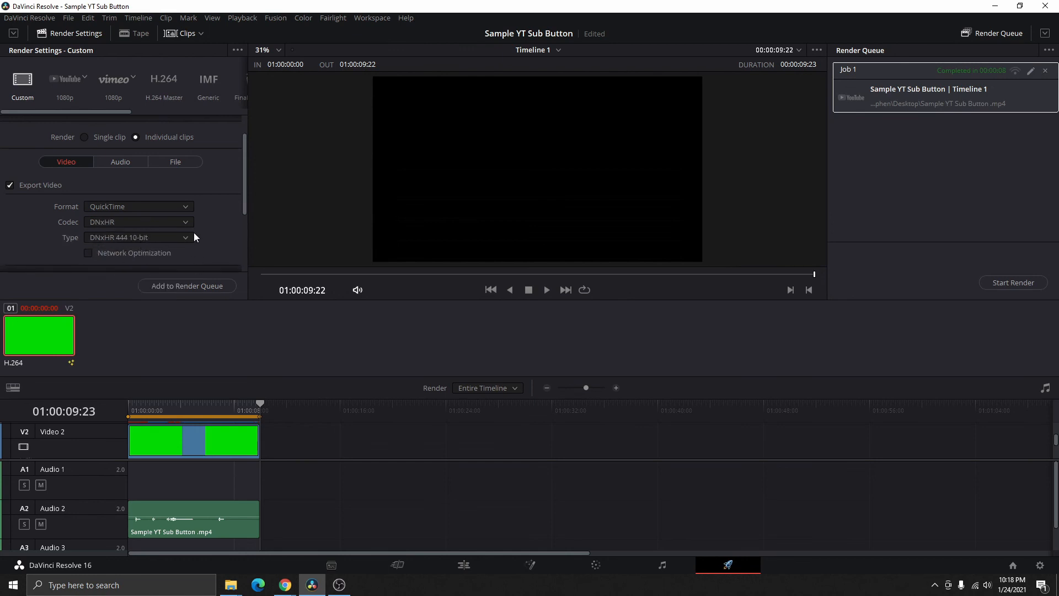
Enable Export Alpha for the DNxHR render.
scroll(213, 221, "down", 2)
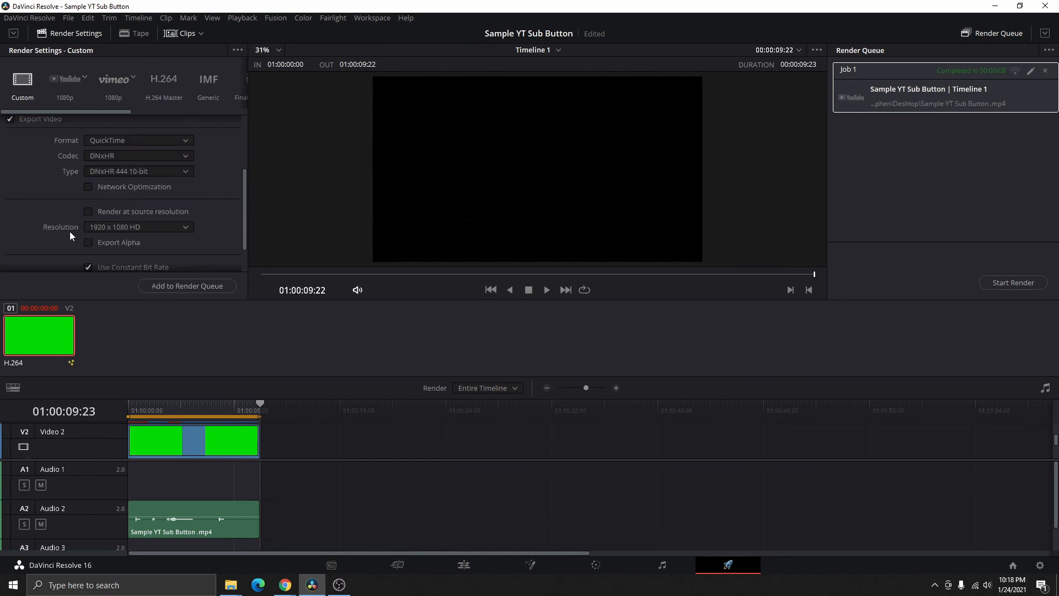
left_click(88, 242)
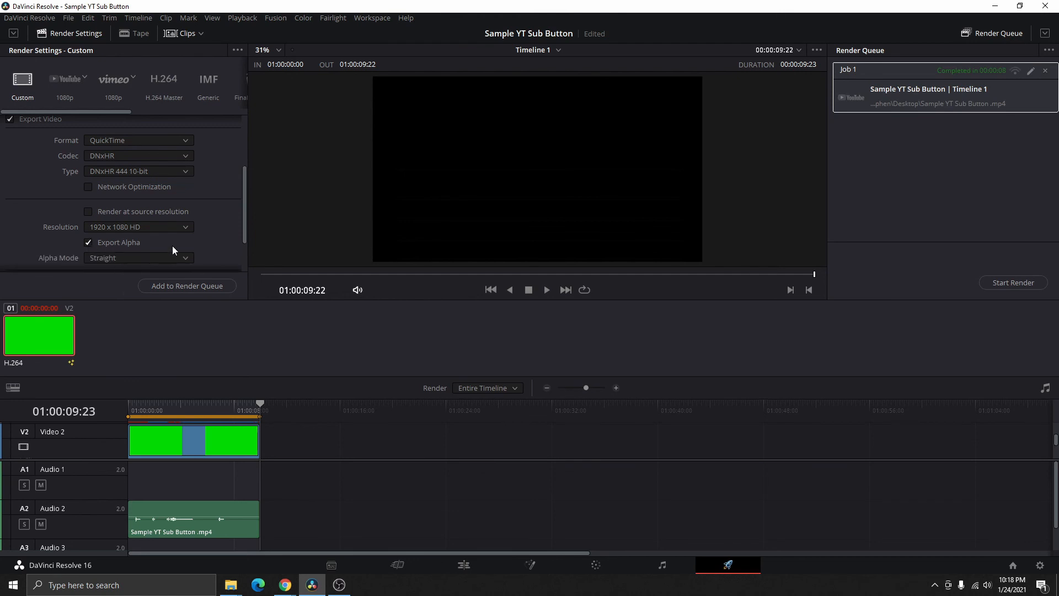
scroll(197, 210, "down", 2)
scroll(204, 226, "up", 3)
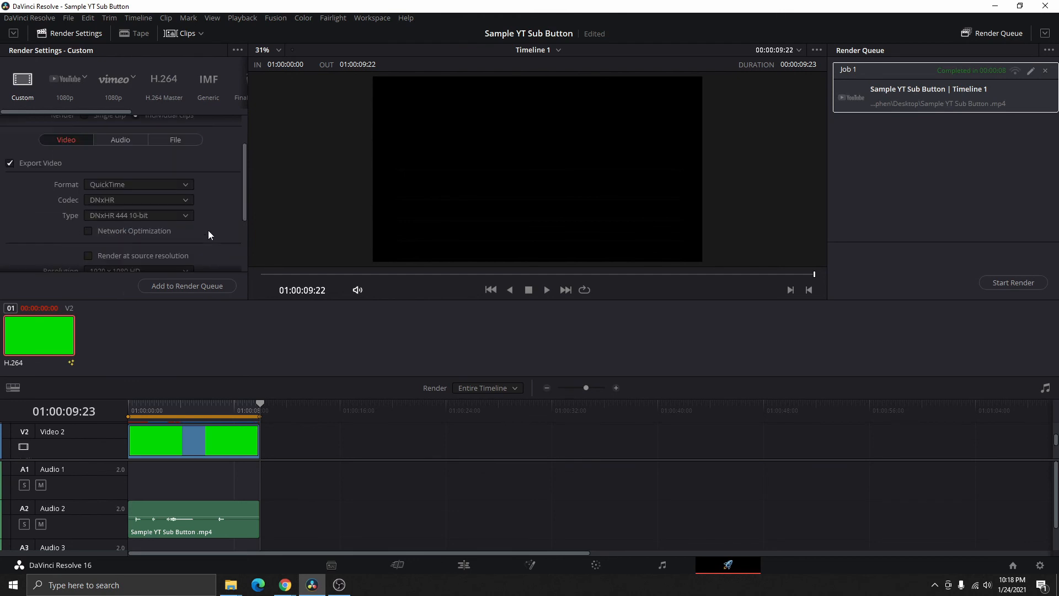
Change the codec to DNxHD and check its available export options.
left_click(134, 200)
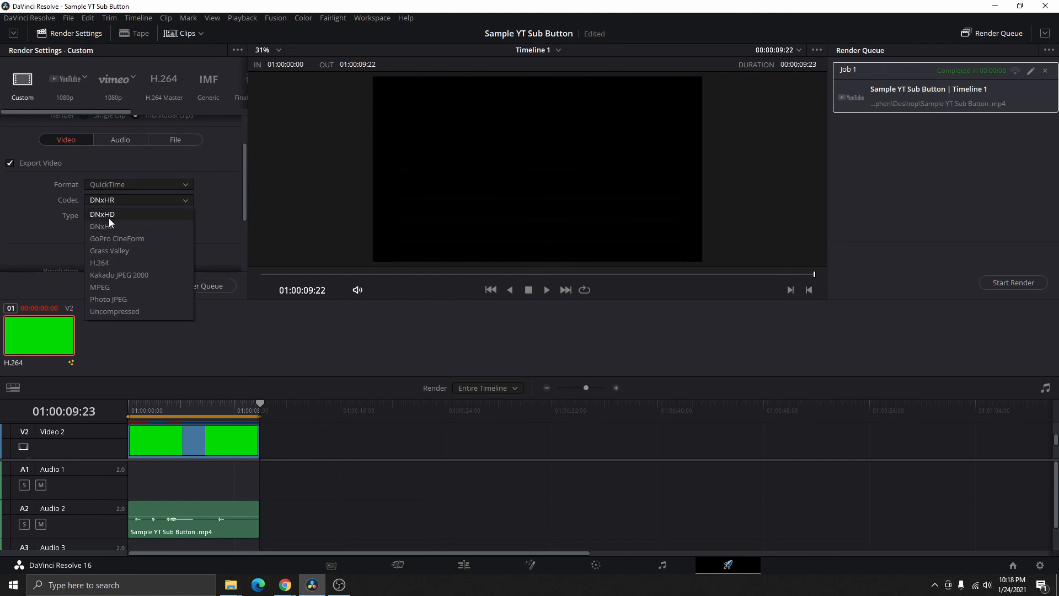
left_click(118, 215)
scroll(204, 205, "down", 1)
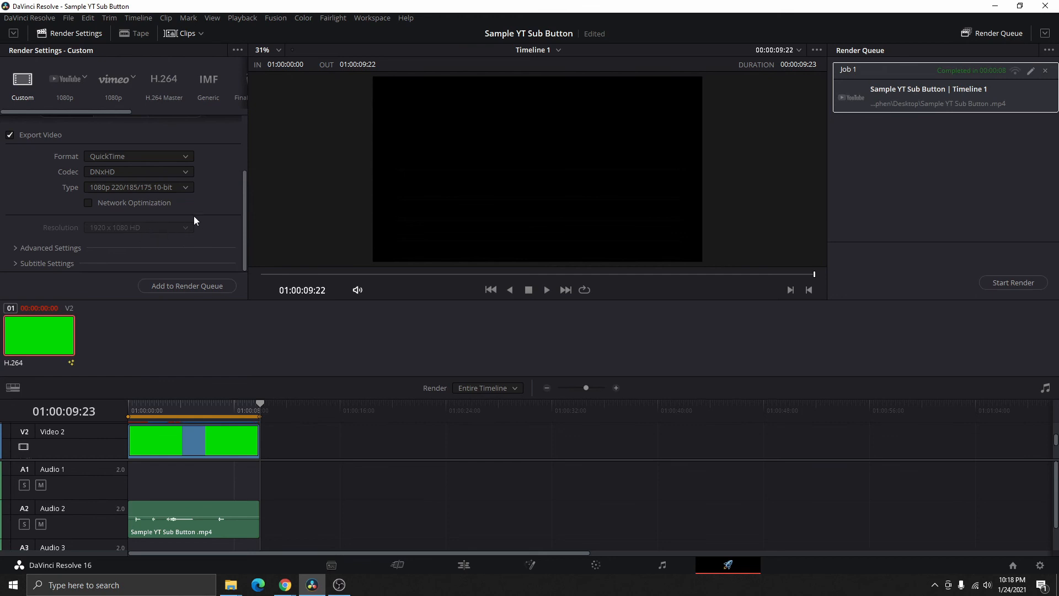
Switch the render codec back to DNxHR and enable Export Alpha.
scroll(204, 209, "up", 2)
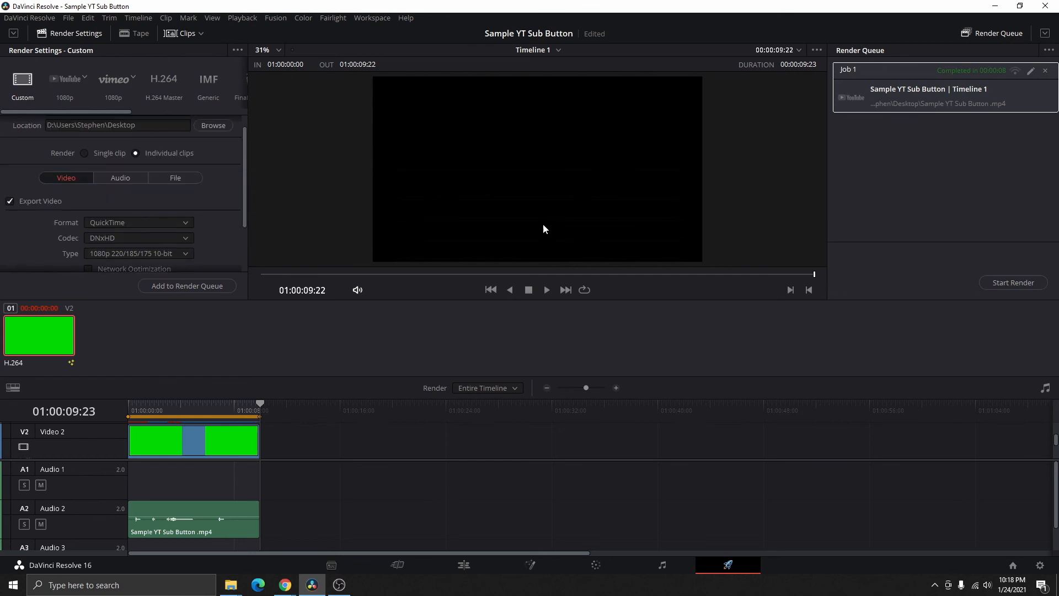
left_click(177, 239)
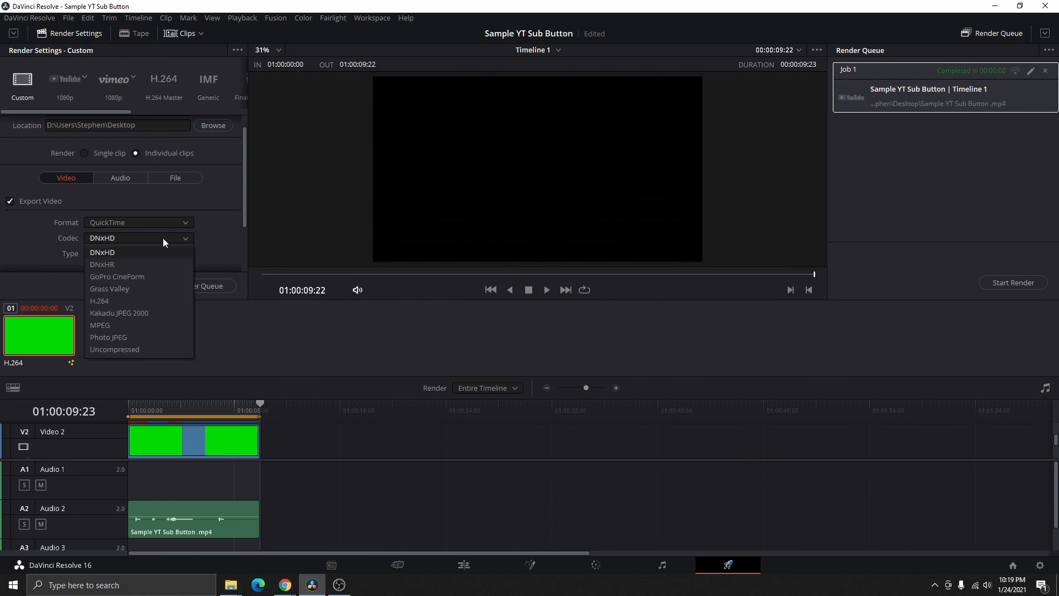
left_click(136, 266)
scroll(230, 205, "down", 4)
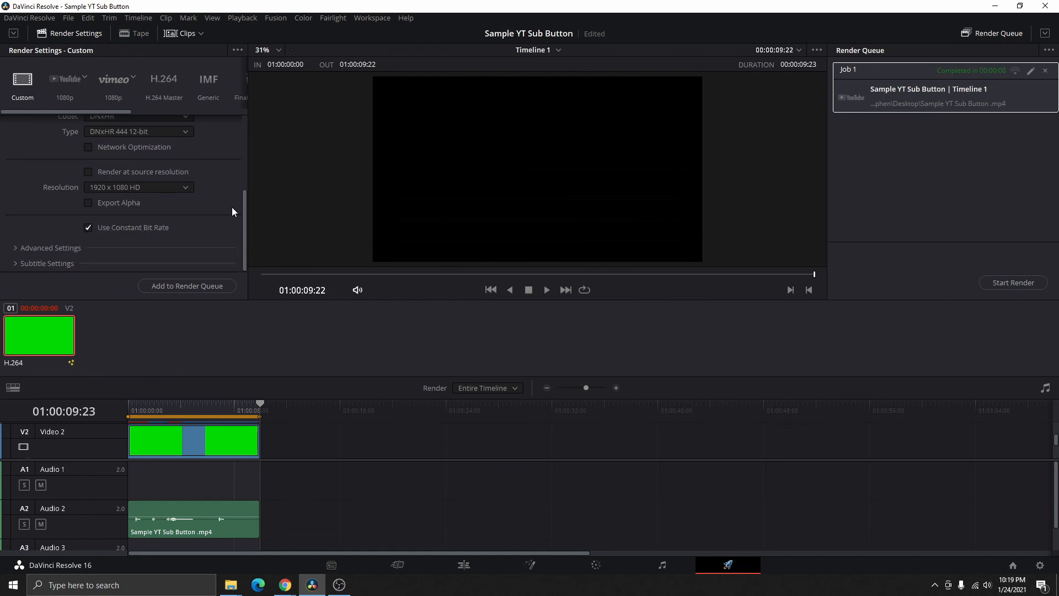
left_click(87, 202)
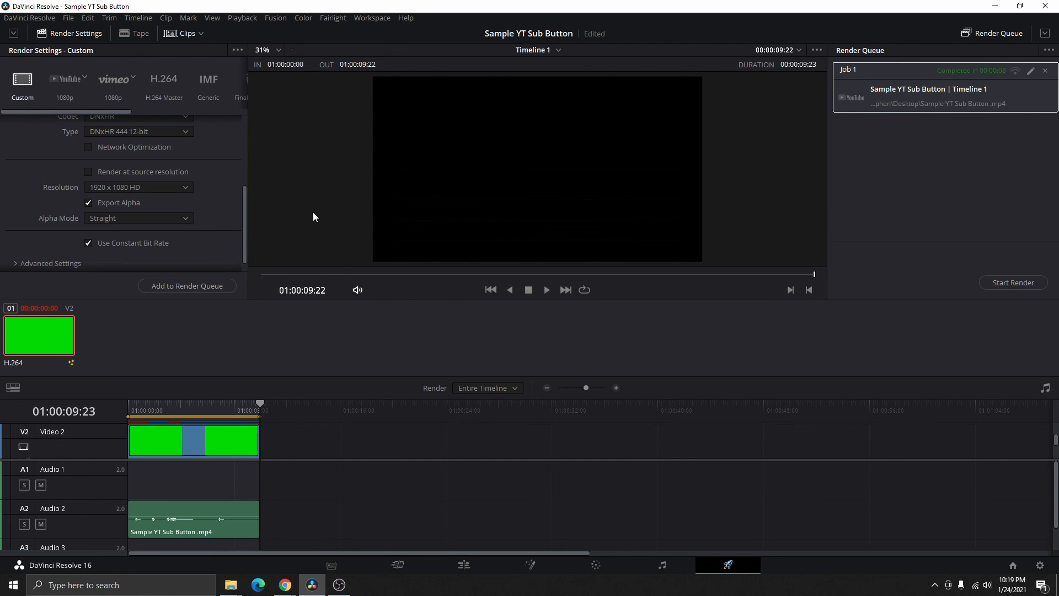
Set the alpha mode to Premultiplied and add the transparent banner render to the render queue.
scroll(202, 209, "up", 2)
scroll(147, 177, "down", 2)
scroll(157, 218, "up", 3)
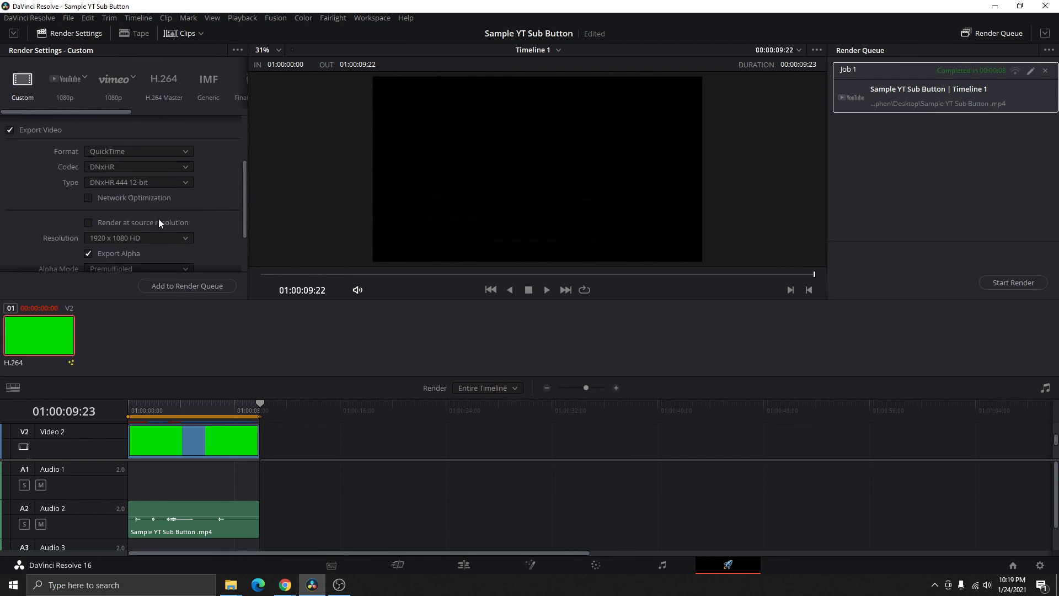
scroll(171, 187, "down", 3)
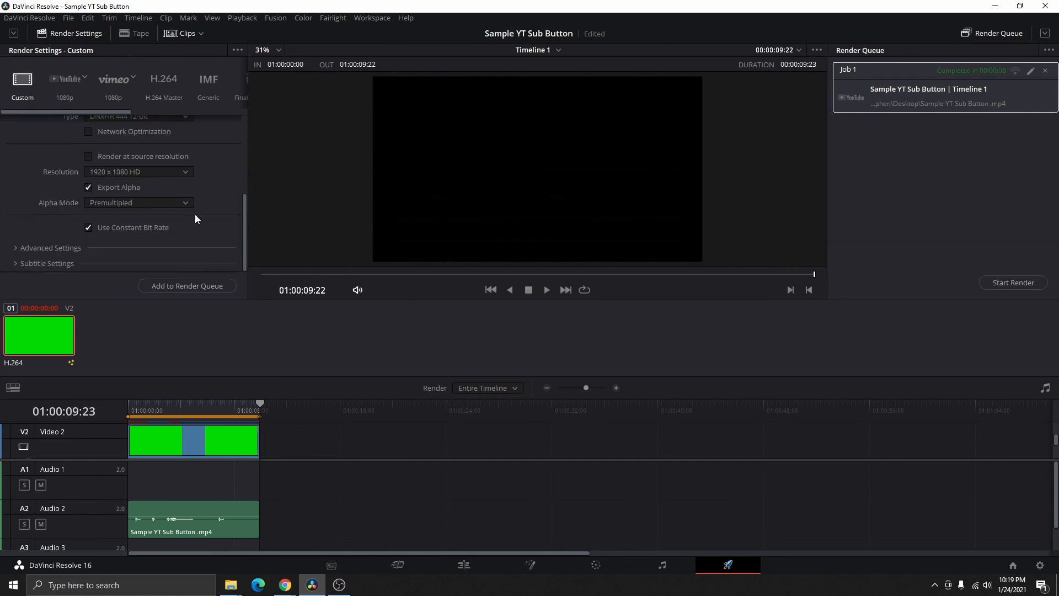
left_click(183, 287)
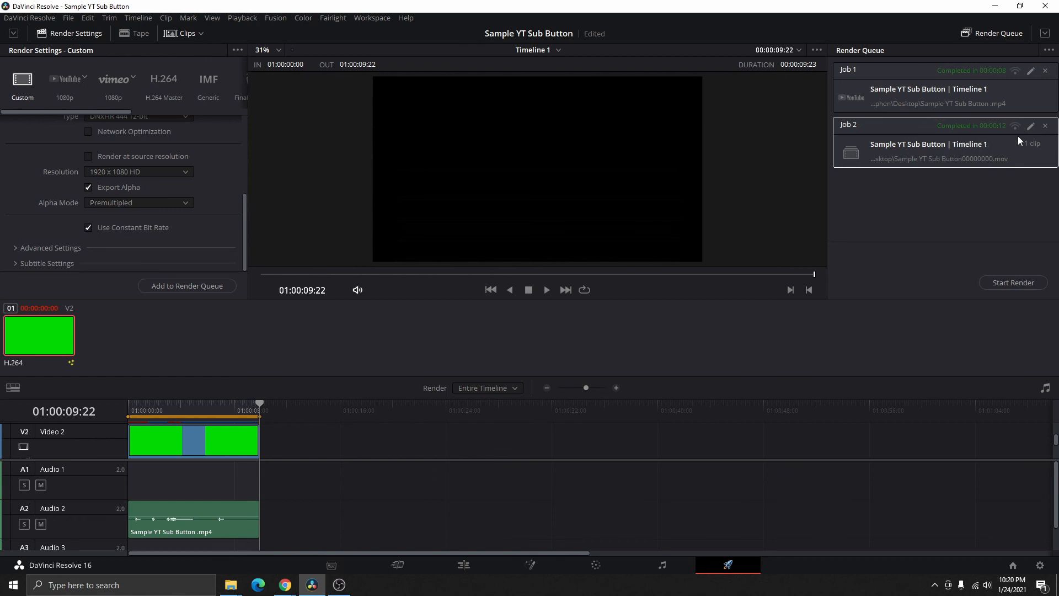
Return to the Edit page and delete the keyed Sample YT Sub Button clip from the Video 2 track.
left_click(464, 566)
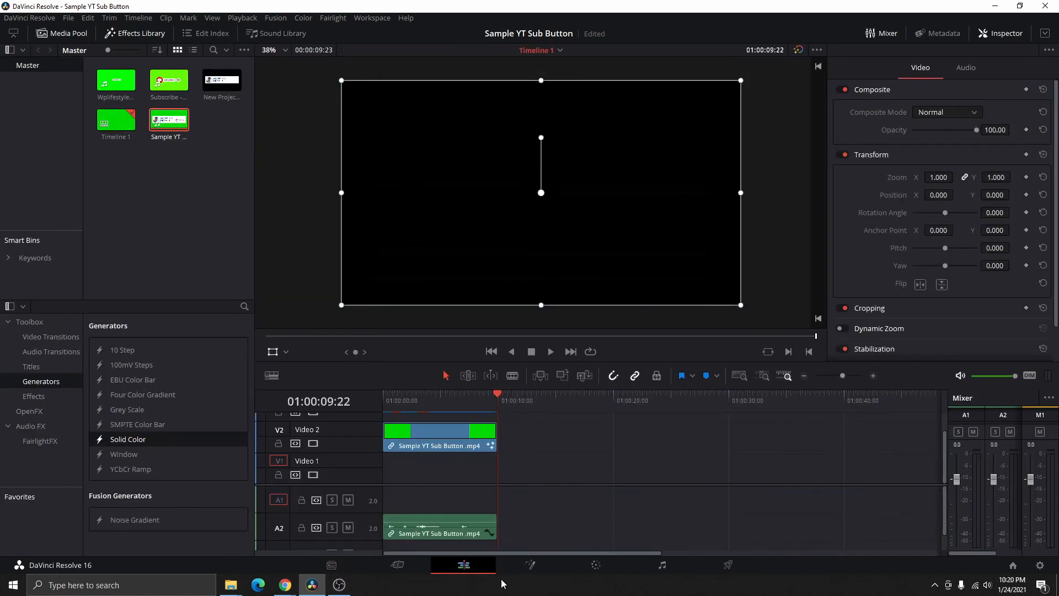
left_click_drag(498, 401, 378, 394)
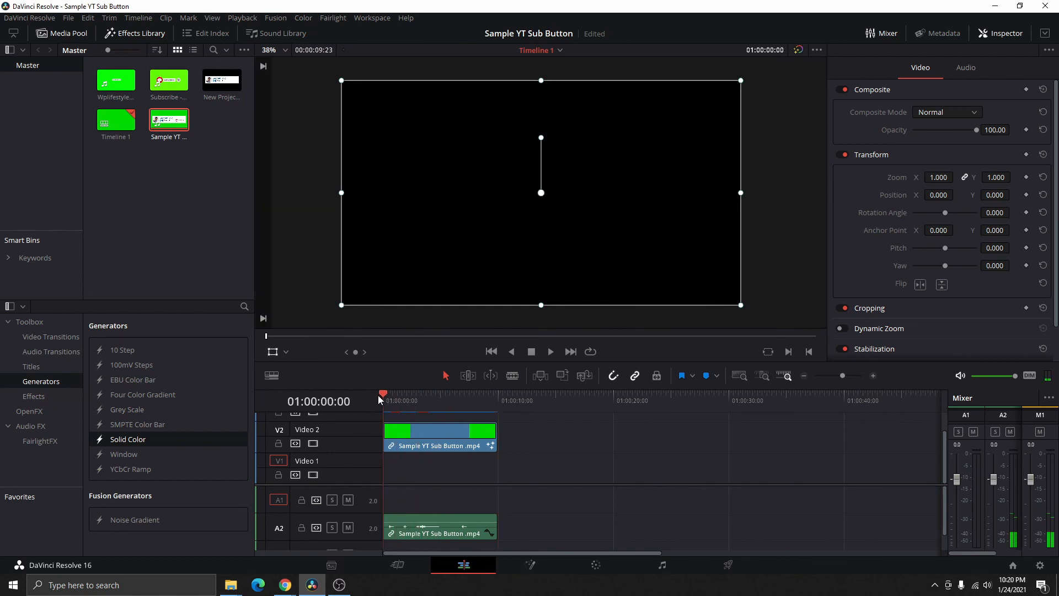
scroll(441, 455, "up", 1)
left_click(446, 458)
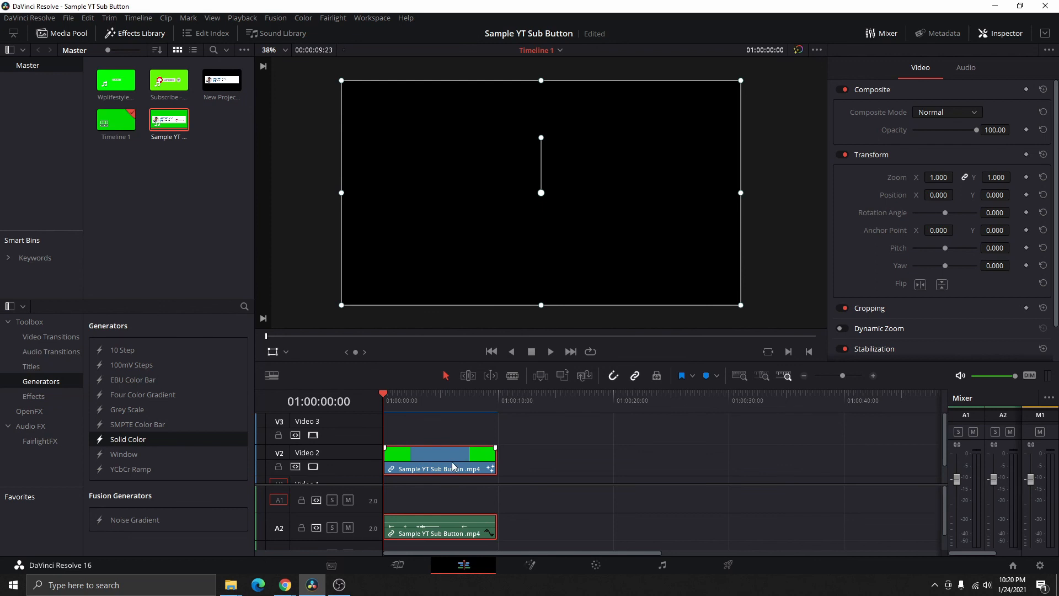
key("Delete")
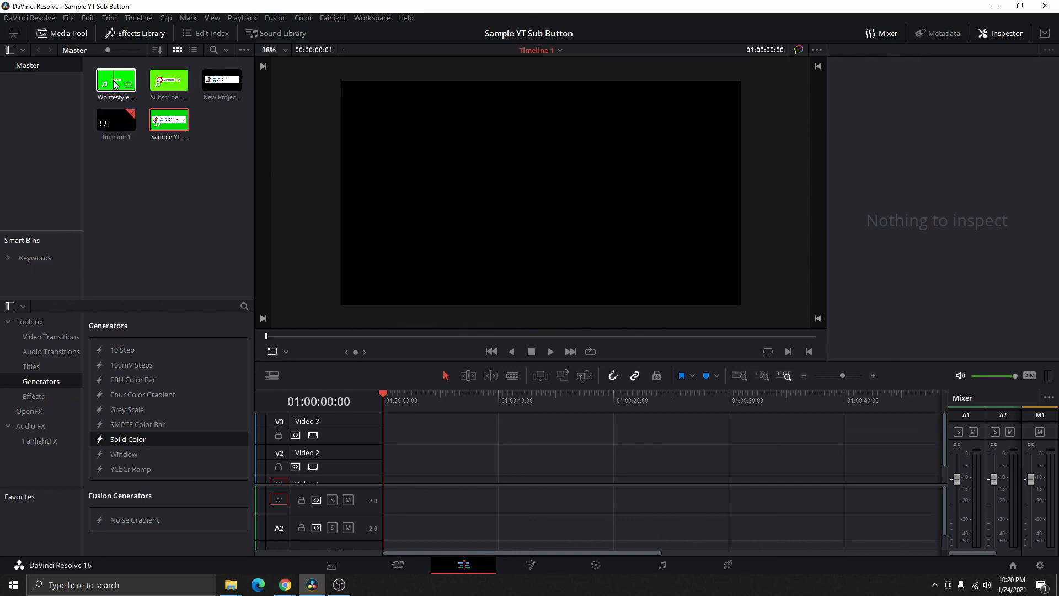
Place the Wplifestyle Sub Button clip at the start of Video 1, mute playback and return the playhead to the start.
left_click_drag(115, 84, 385, 477)
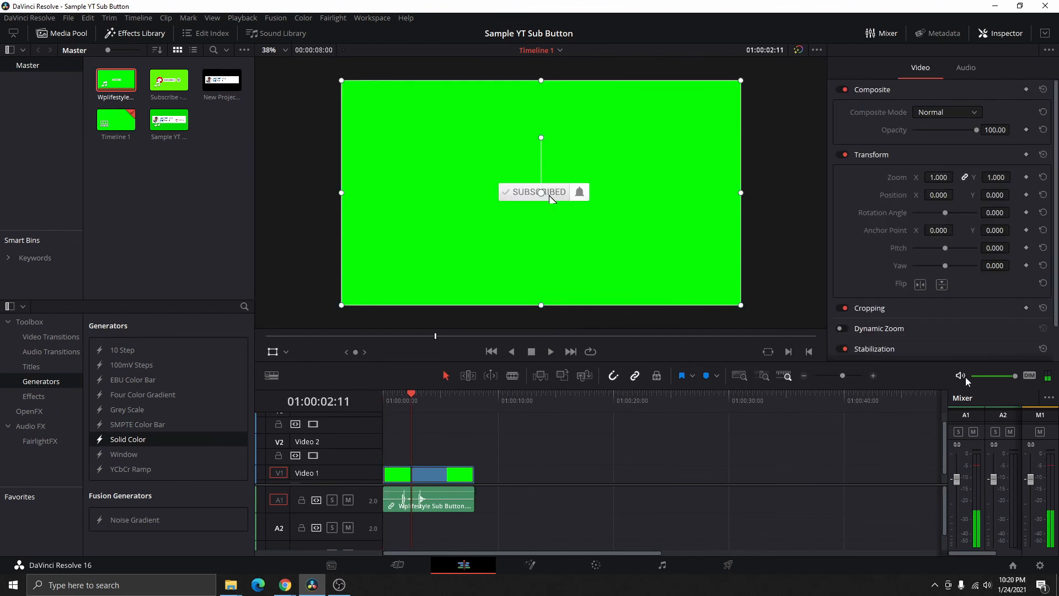
left_click(960, 376)
left_click_drag(414, 396, 381, 401)
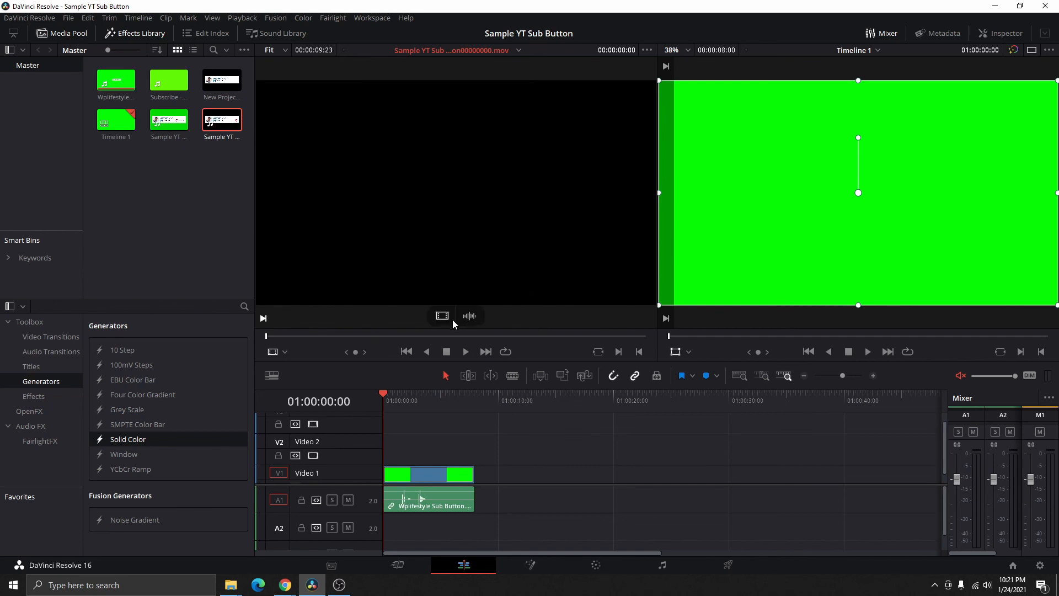
Preview the rendered Sample YT Sub Button .mov, place it on Video 2 above the green clip, and play the overlay.
left_click(468, 351)
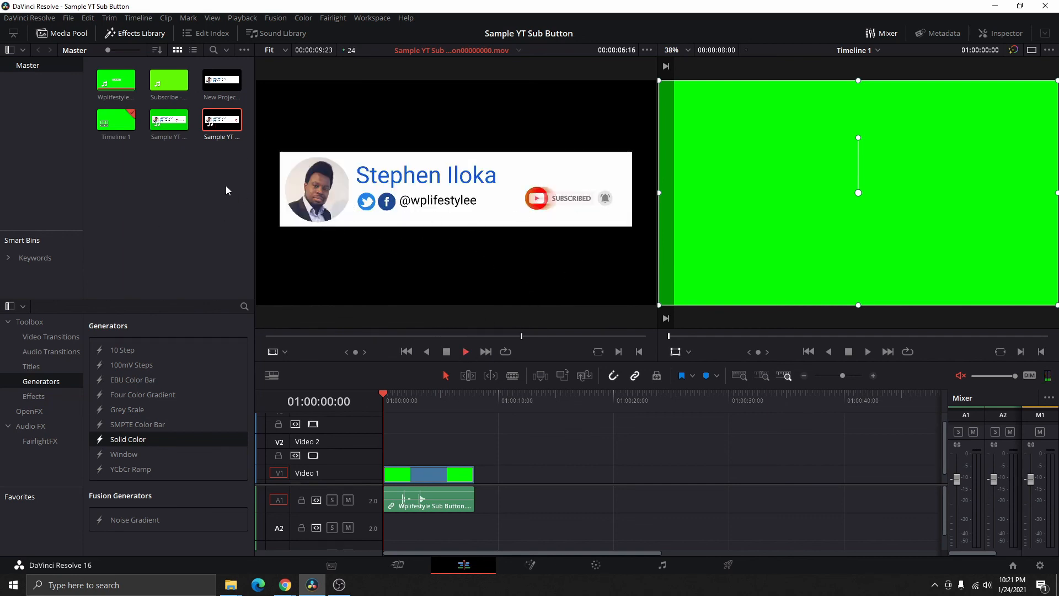
left_click_drag(215, 121, 386, 458)
key("space")
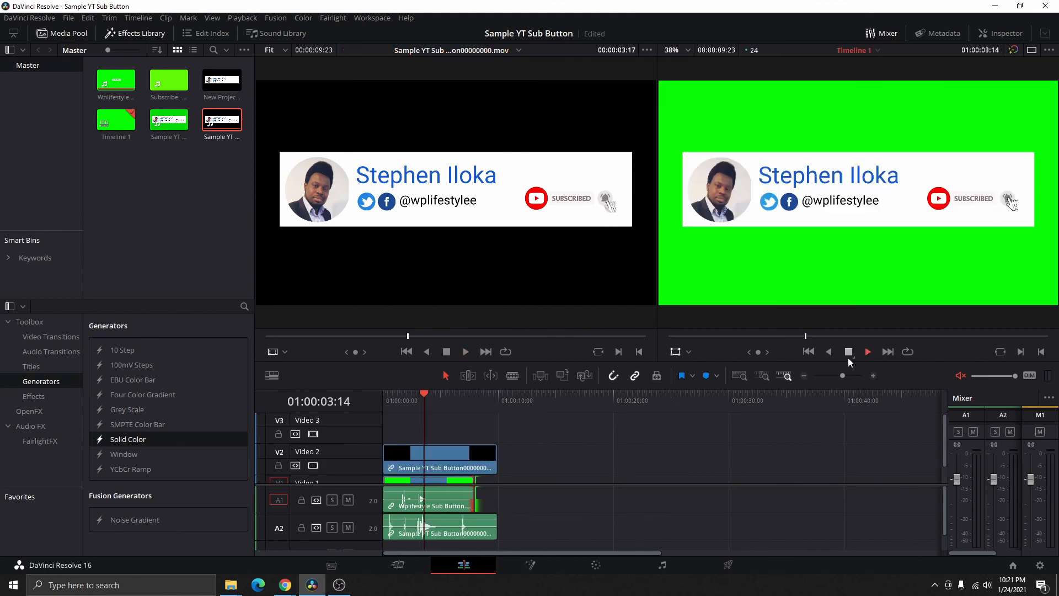
left_click(849, 351)
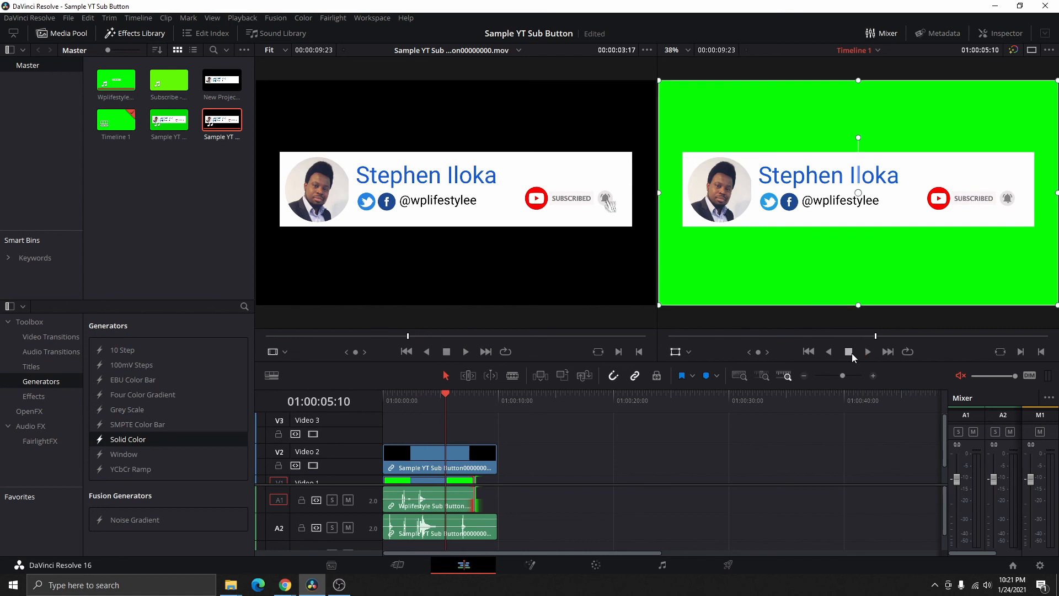
Scale the banner clip on Video 2 down to about 60% and move it to the lower-left corner of the frame.
left_click(460, 468)
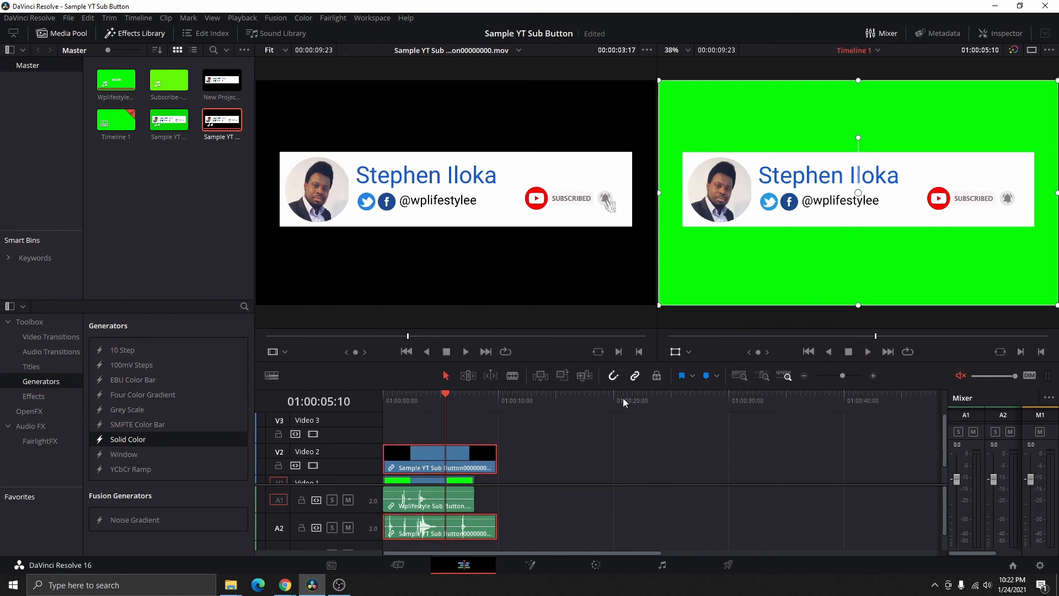
left_click(675, 351)
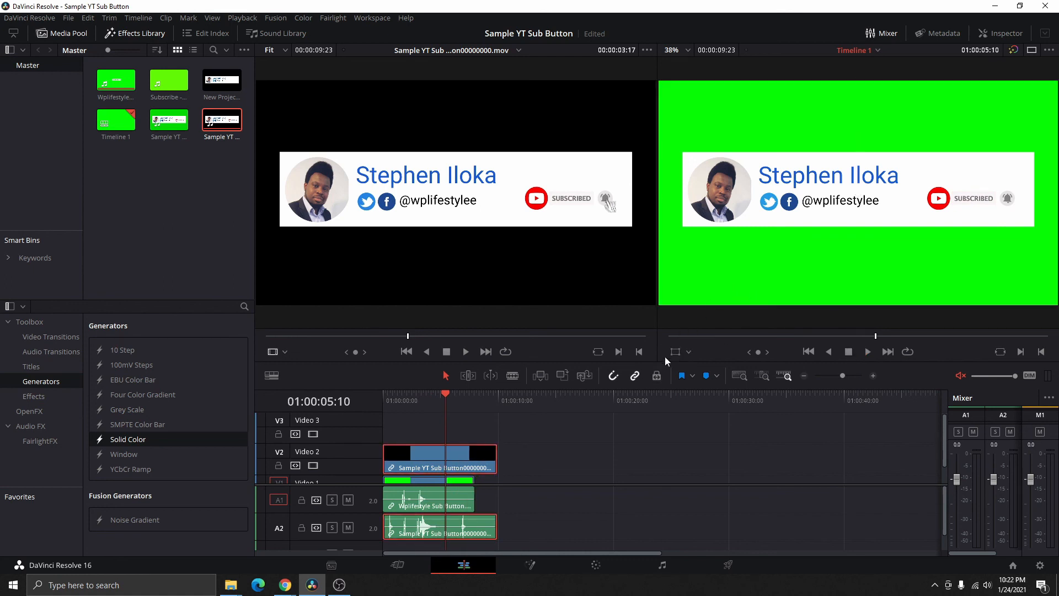
left_click(675, 351)
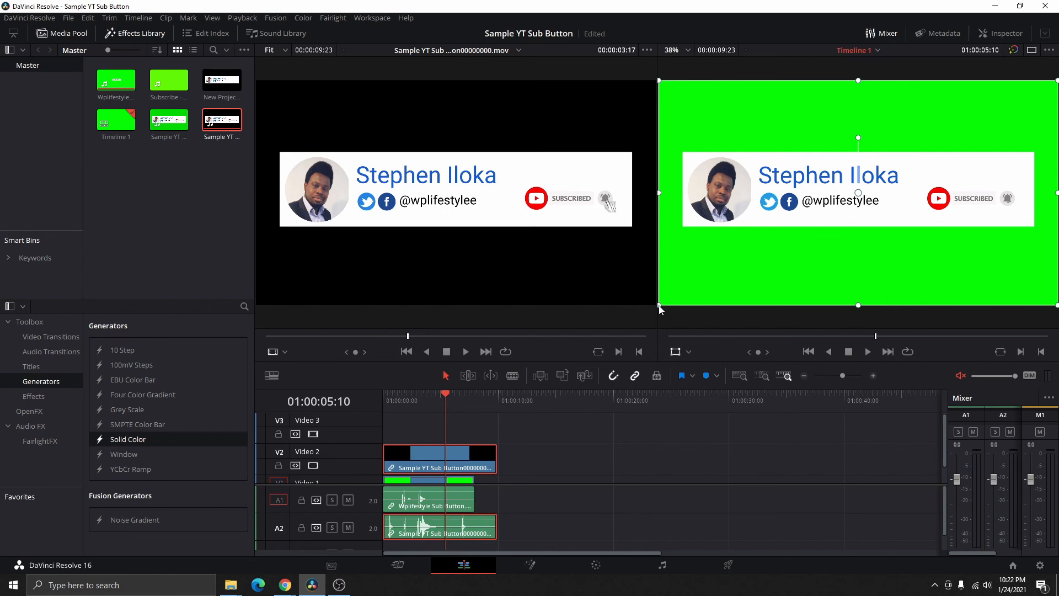
left_click_drag(660, 305, 733, 278)
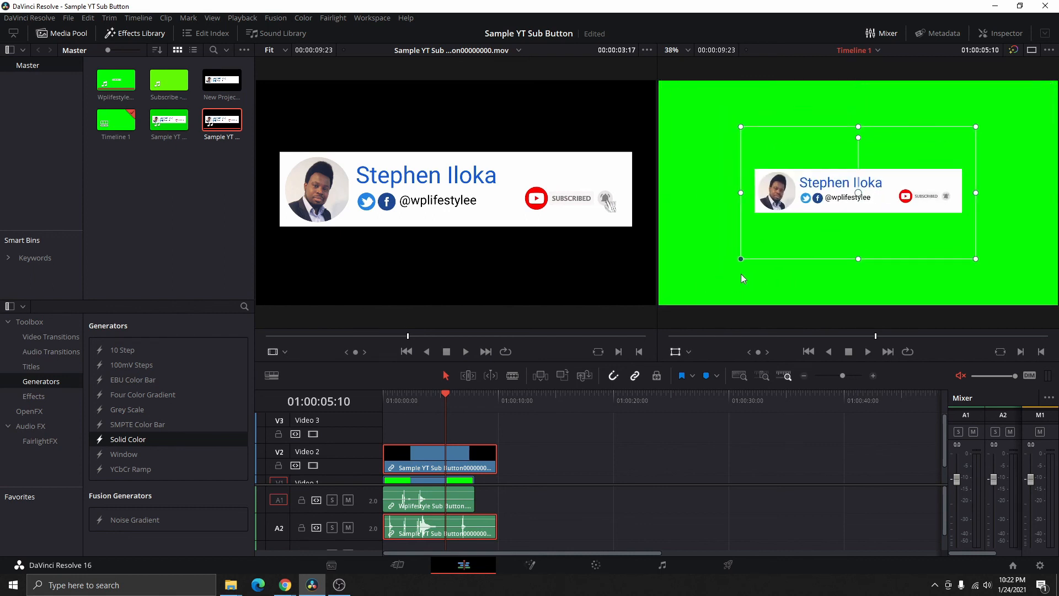
left_click_drag(790, 192, 707, 281)
Play the timeline from the start to check the resized banner over the green clip.
key("Home")
key("space")
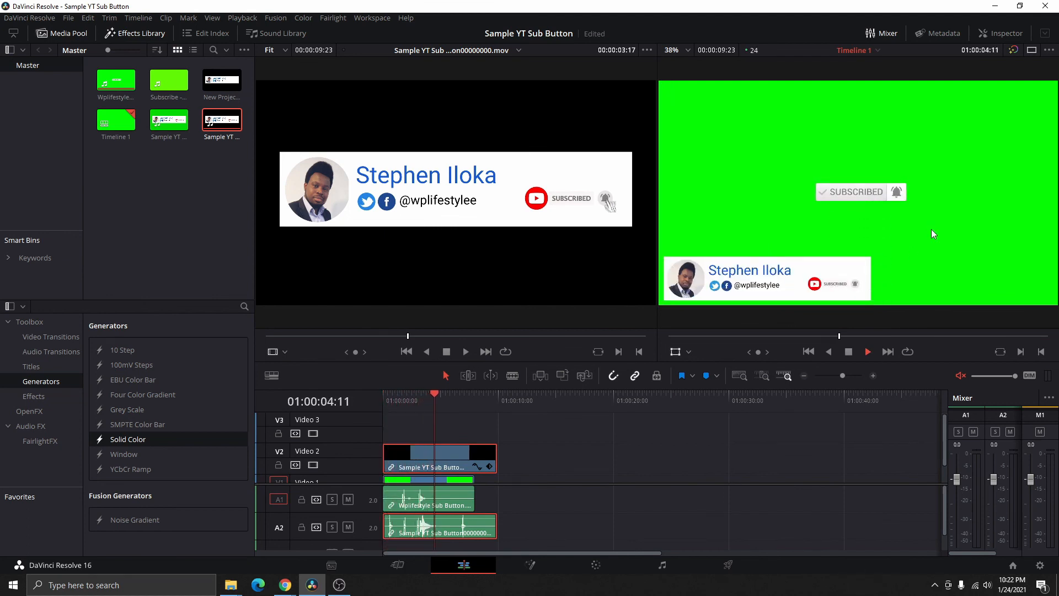
left_click(852, 351)
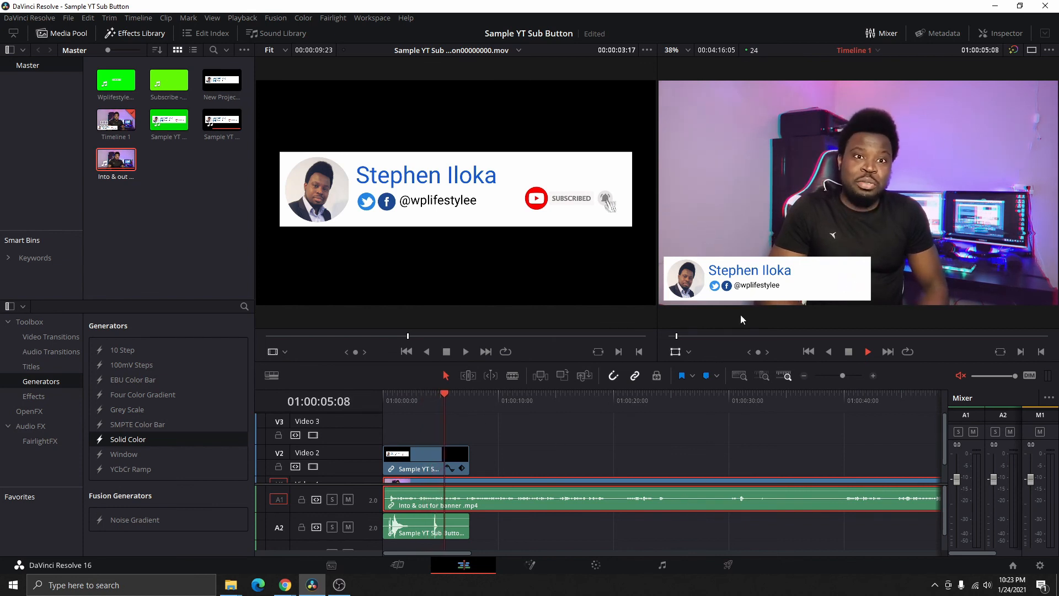
Move the transparent banner to the lower-right corner of the frame over the Into & out for banner footage.
left_click(386, 394)
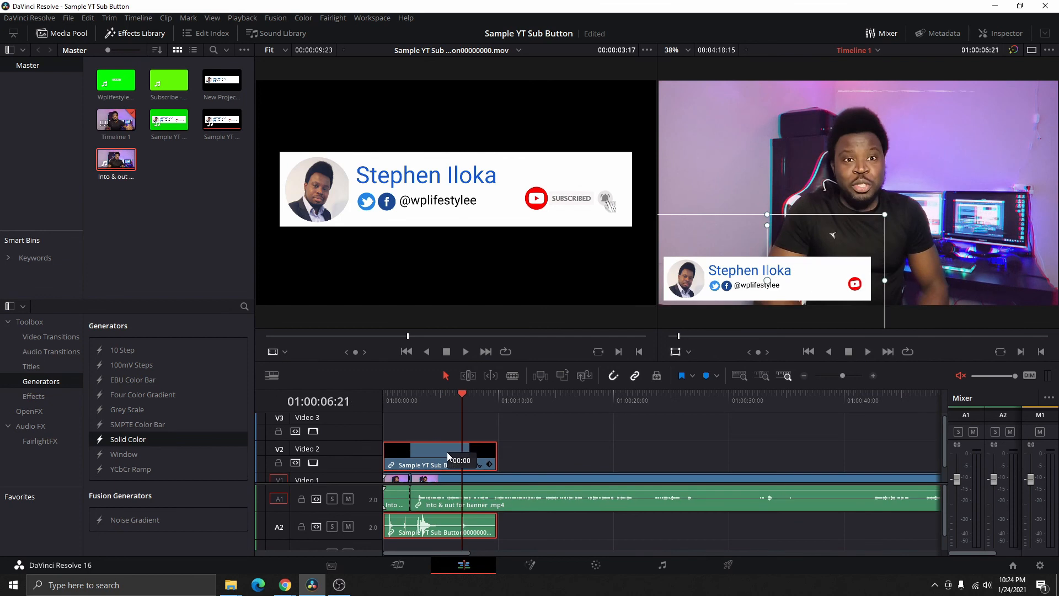
left_click_drag(448, 455, 445, 455)
left_click_drag(790, 292, 889, 294)
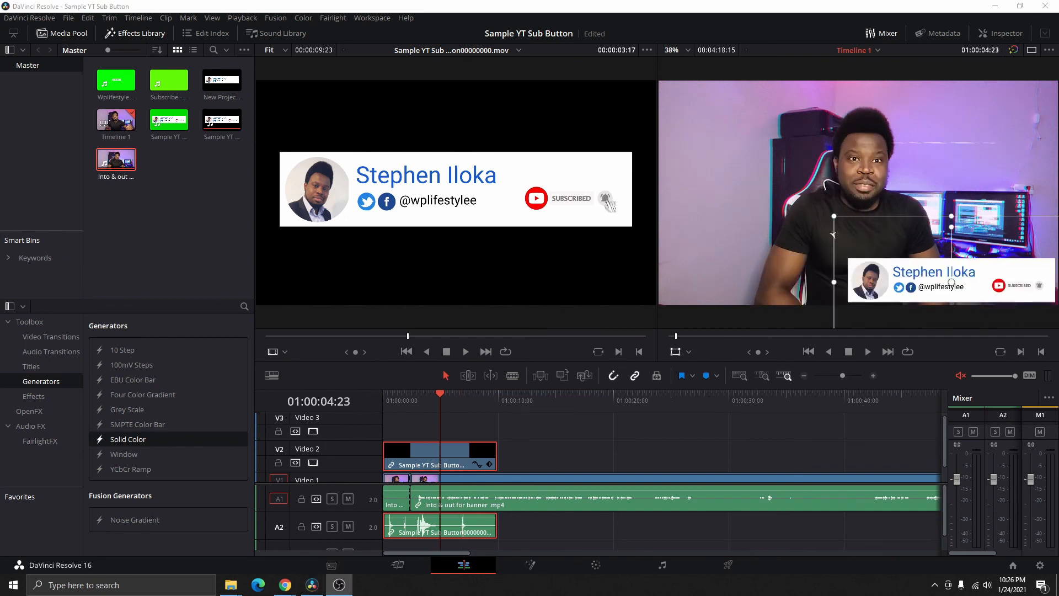